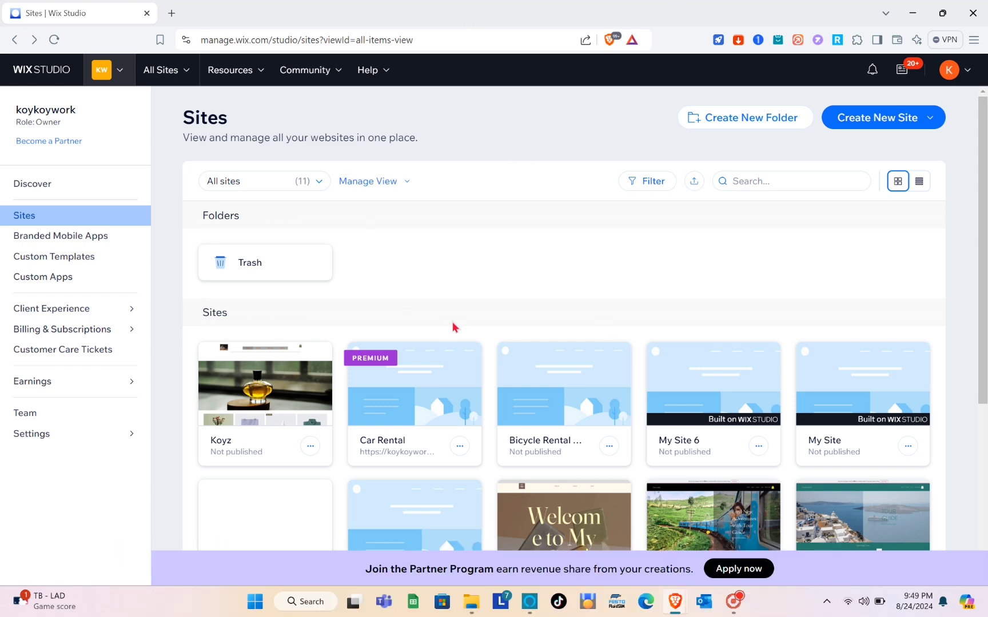
Open the Create New Site dropdown on the Wix Studio Sites dashboard
scroll(455, 327, down, 3)
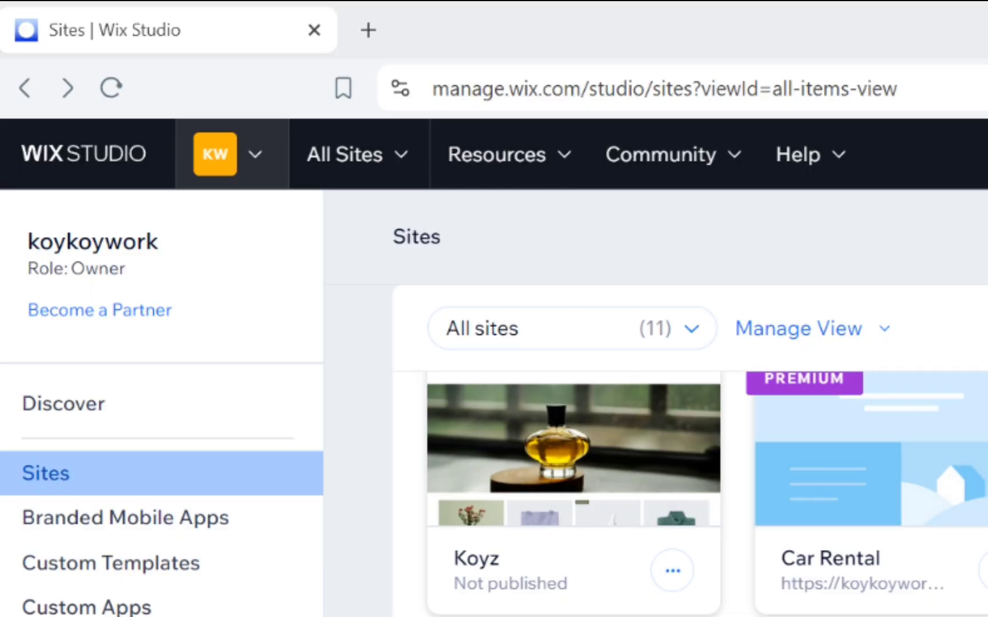
scroll(454, 327, up, 4)
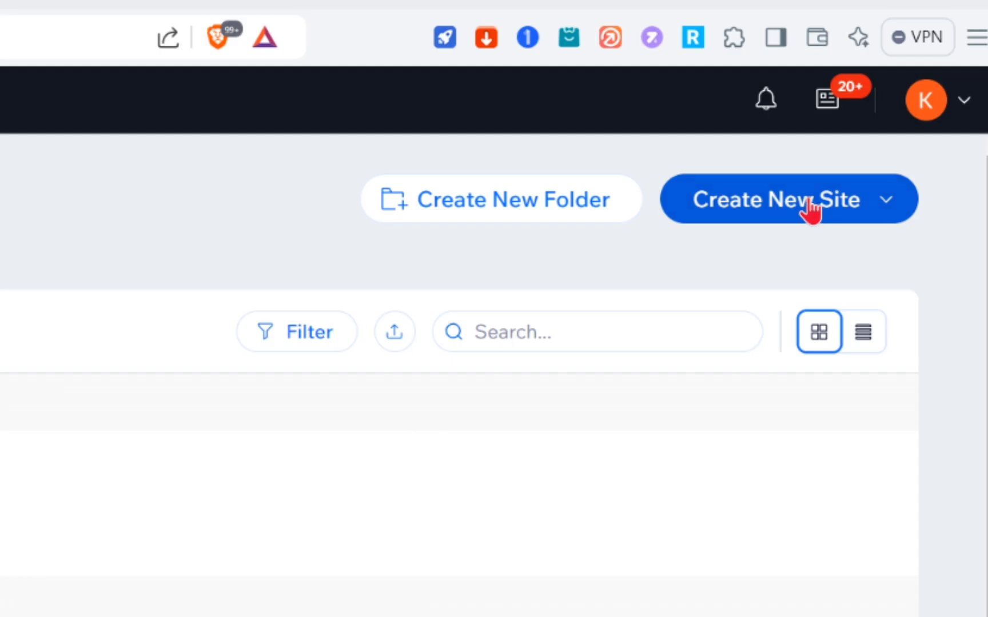
click(894, 122)
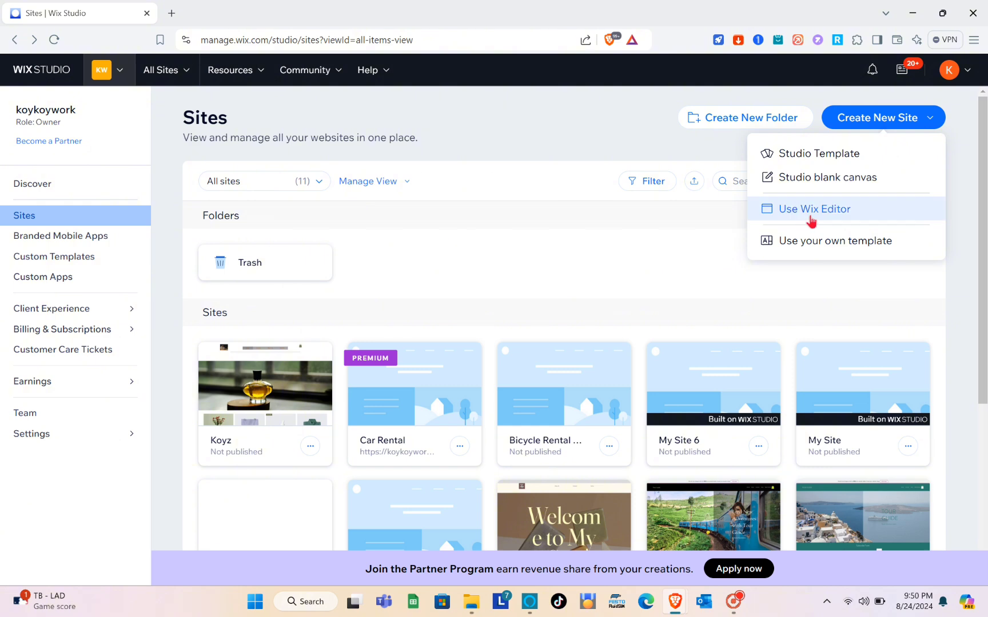
Start a Wix Editor site, searching 'Hiring' and choosing Employment Recruiter as the site type
click(811, 220)
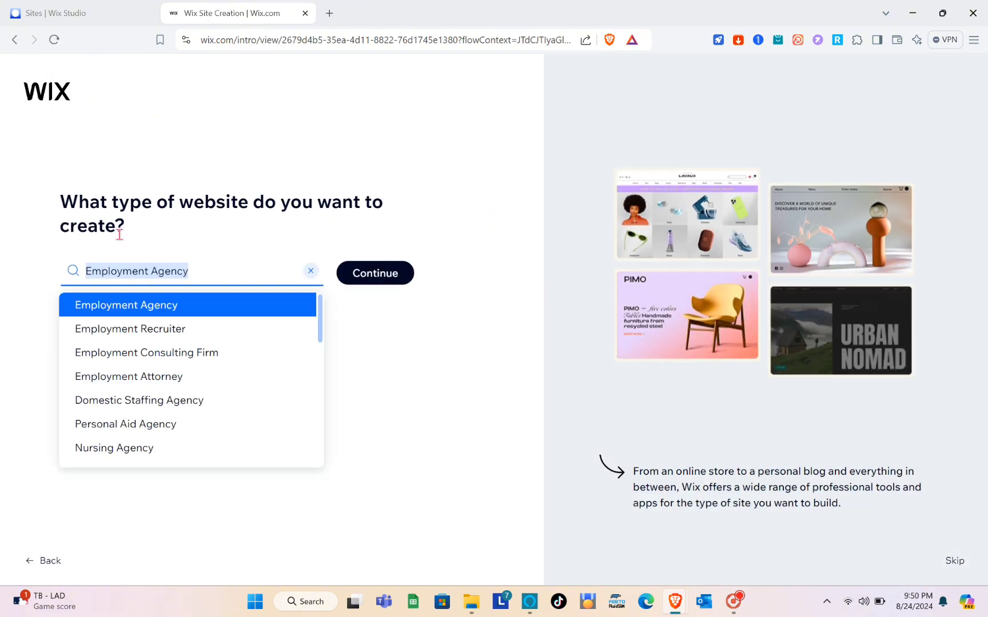
click(310, 271)
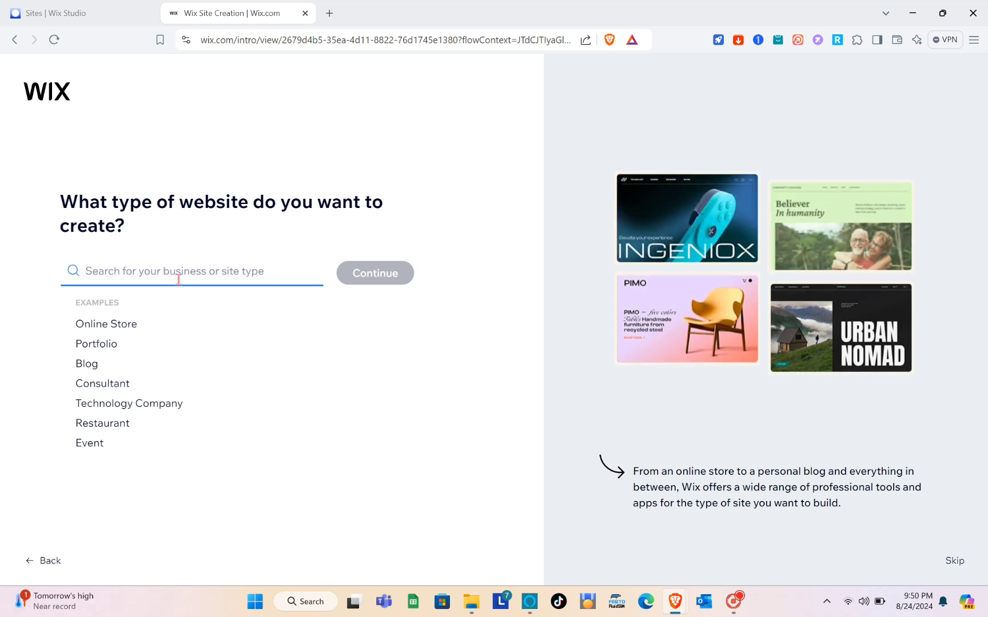
key(Caps_Lock)
text(H)
key(Caps_Lock)
text(iring)
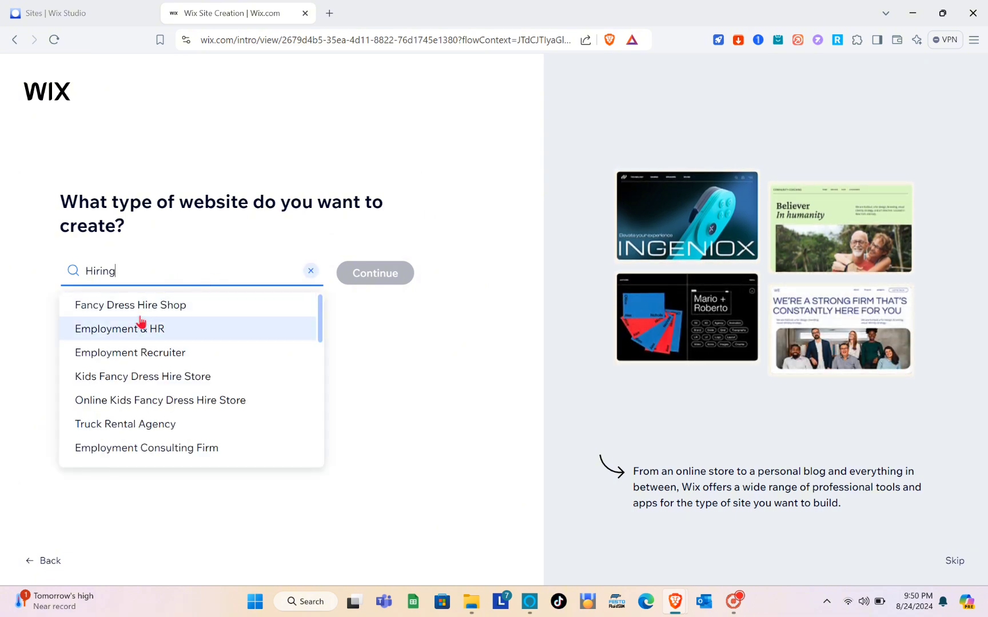
click(166, 357)
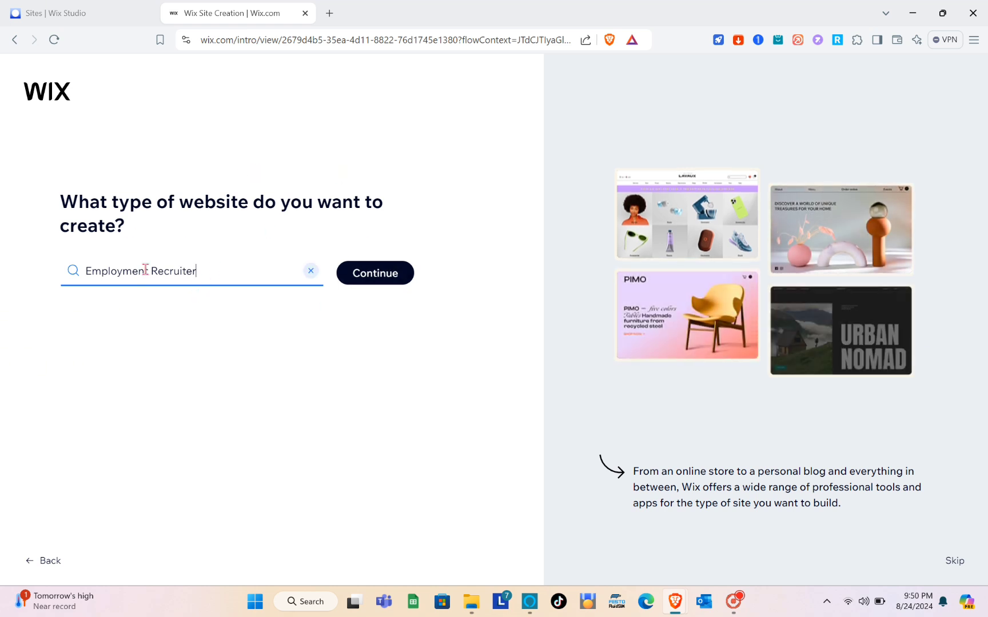
click(385, 285)
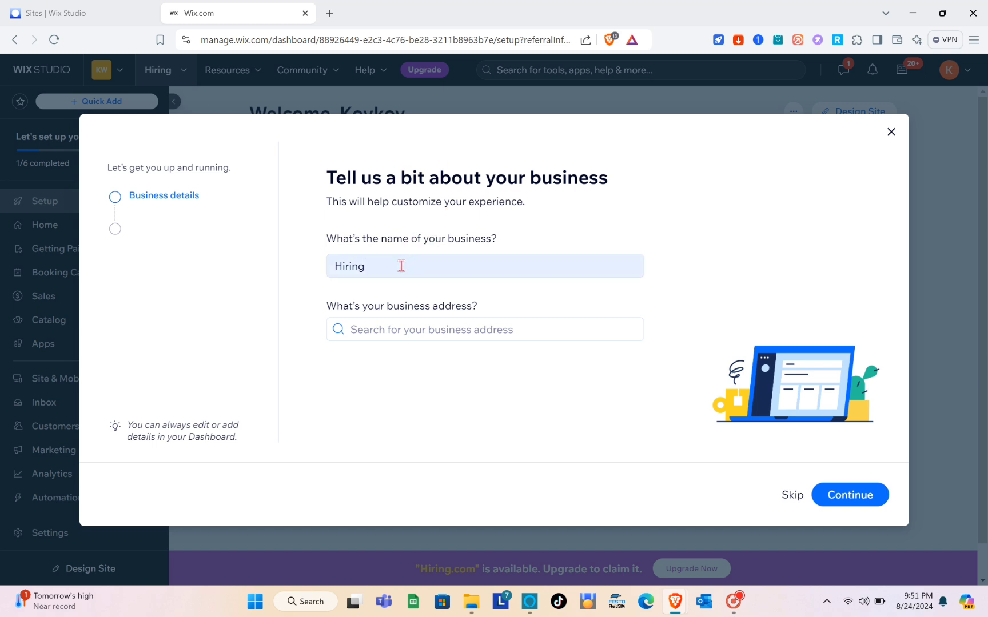
Keep 'Hiring' as the business name and continue
click(402, 266)
click(401, 266)
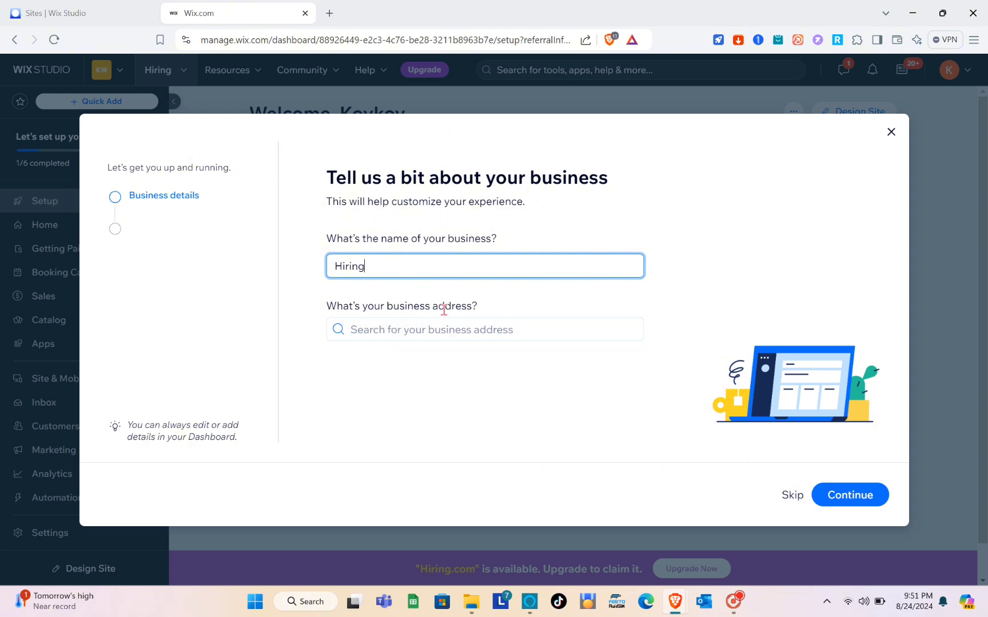
click(856, 501)
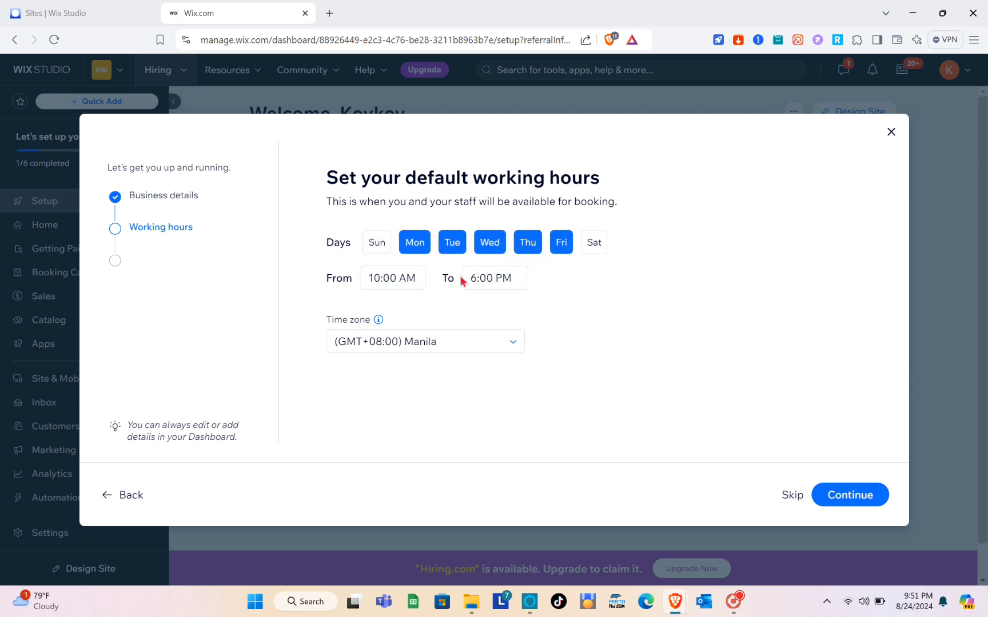
Keep the Manila time zone with Mon–Fri 10:00 AM–6:00 PM working hours
click(486, 340)
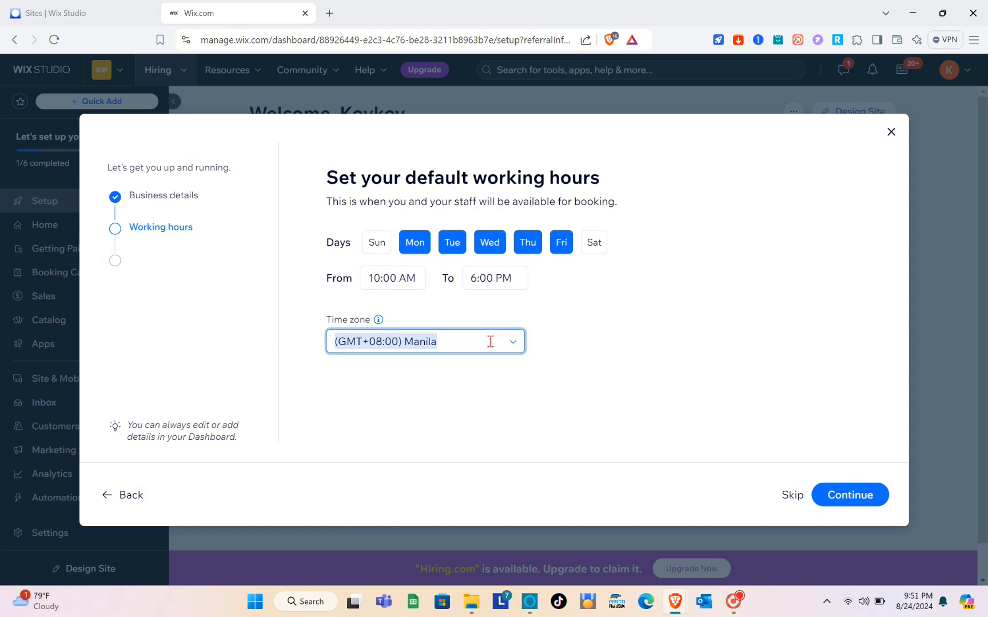
click(503, 343)
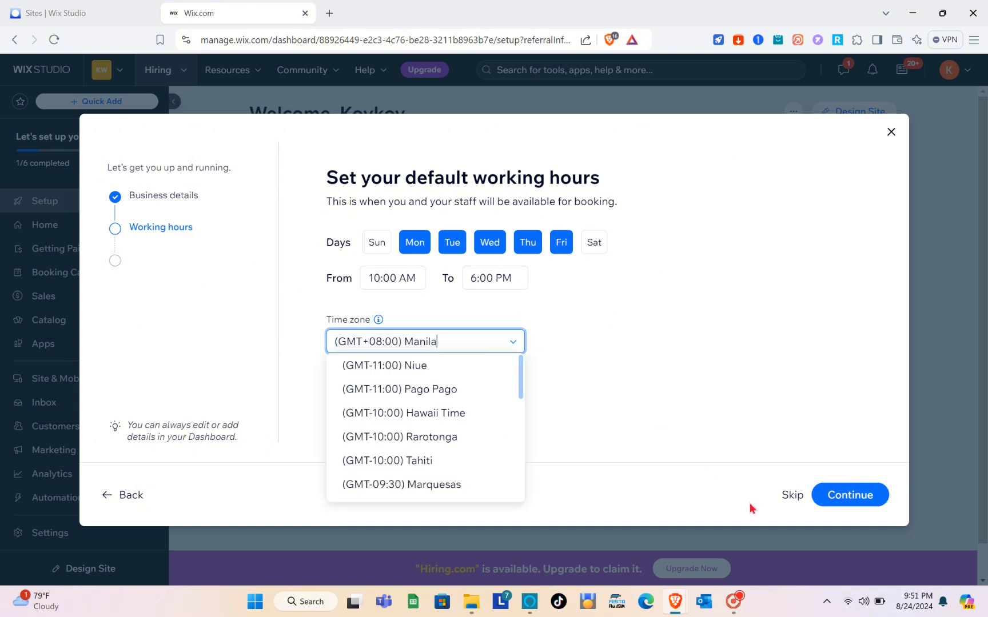
click(856, 498)
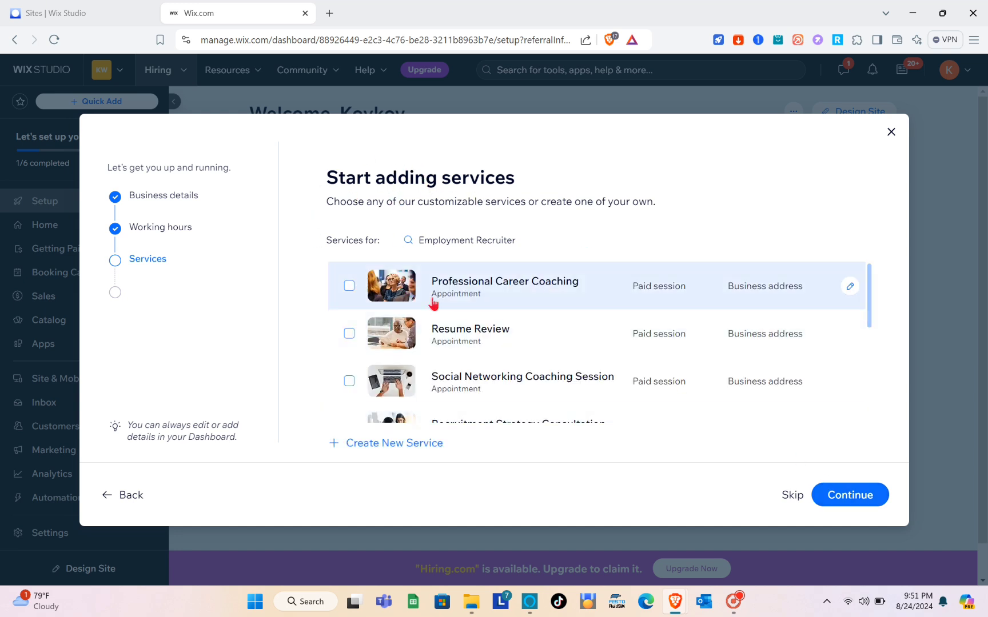
Skip the services step and the Add staff members step
scroll(453, 330, down, 5)
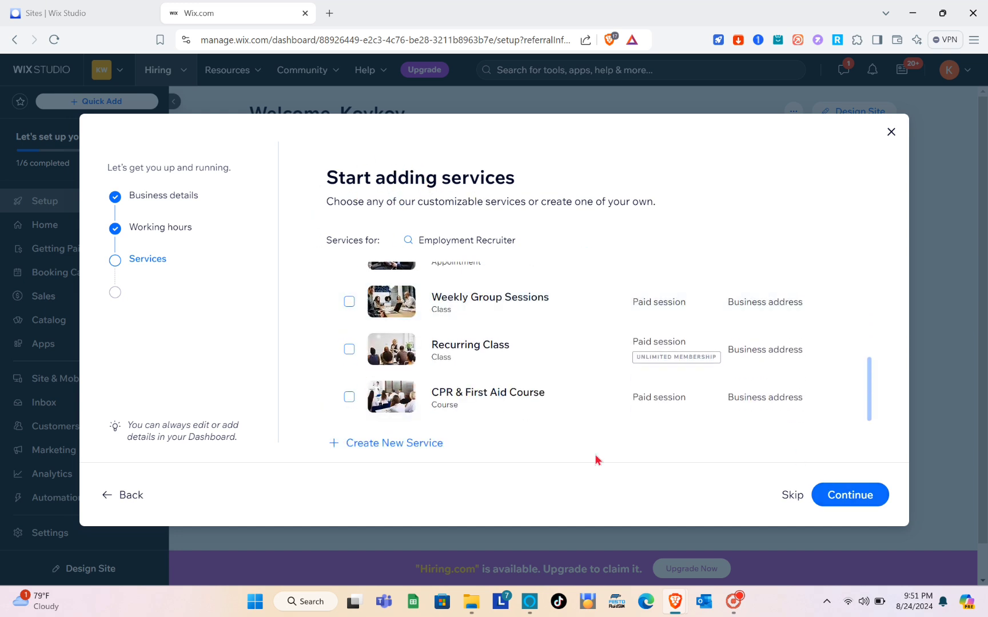
click(799, 501)
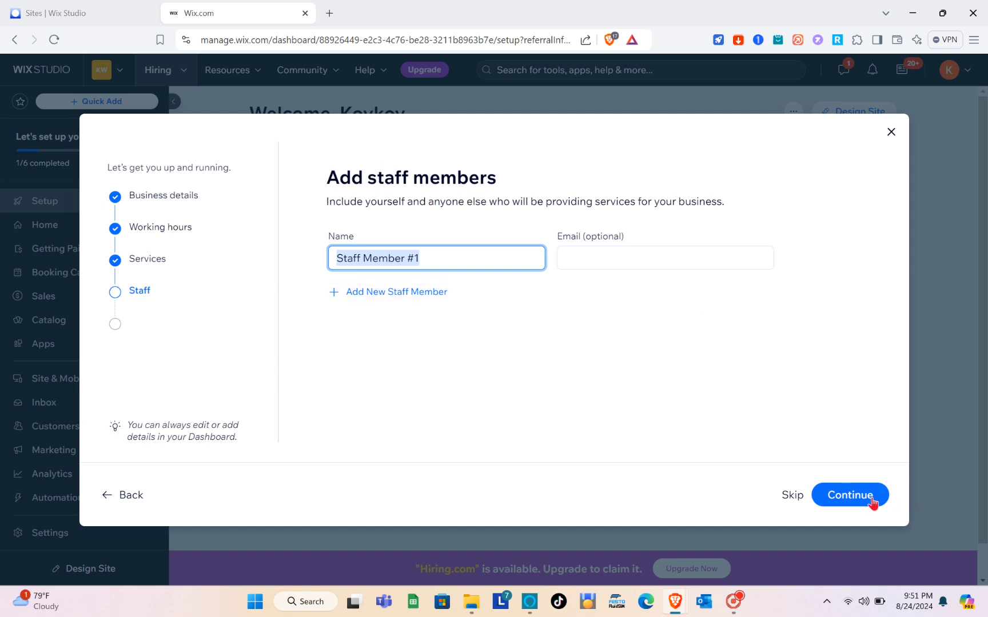
click(791, 507)
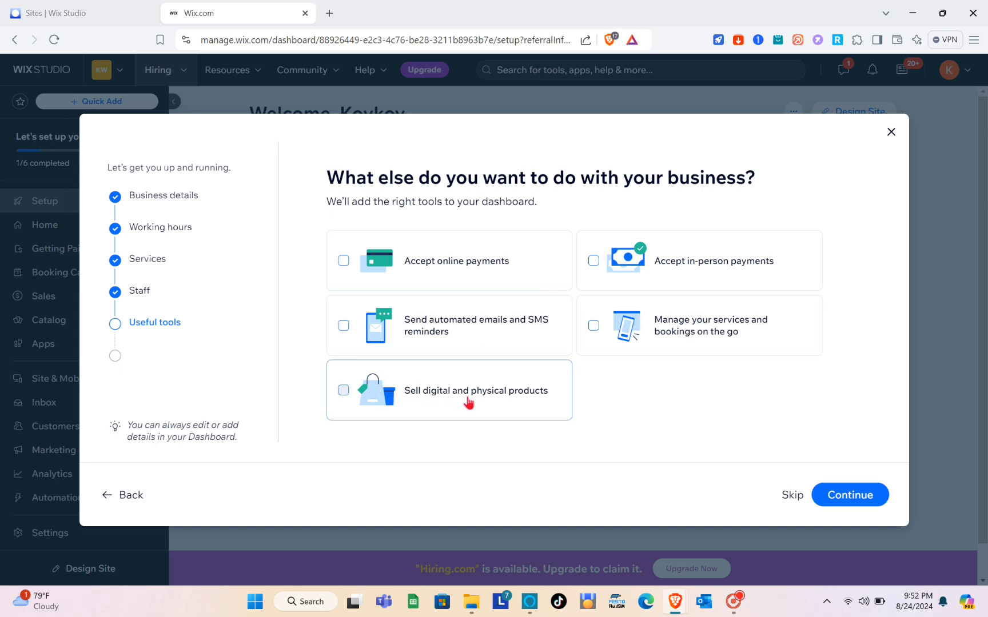
Skip the useful-tools step, continue to the dashboard, and choose Design Site
click(790, 499)
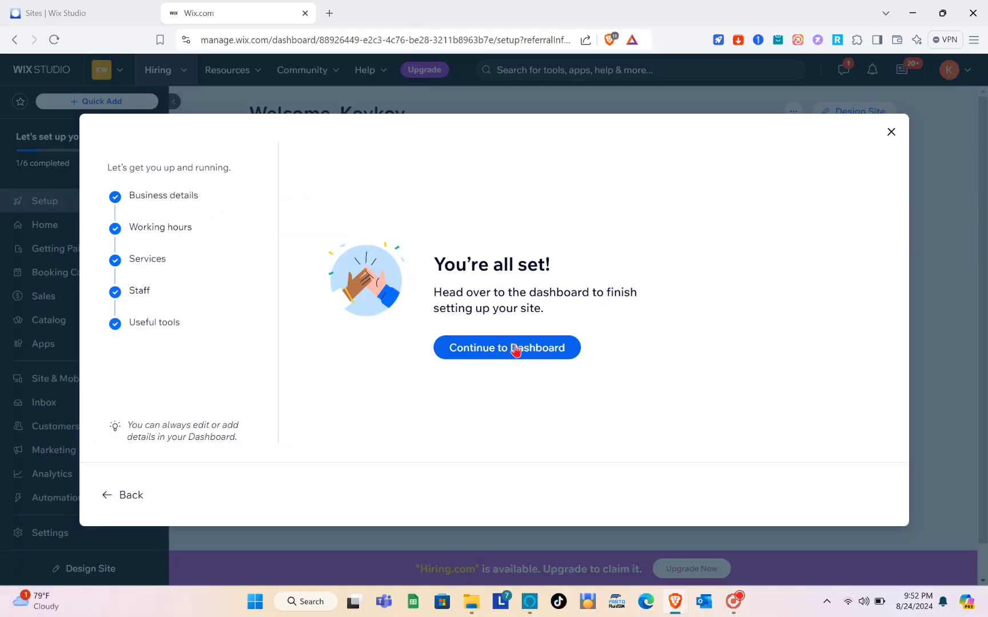
click(516, 349)
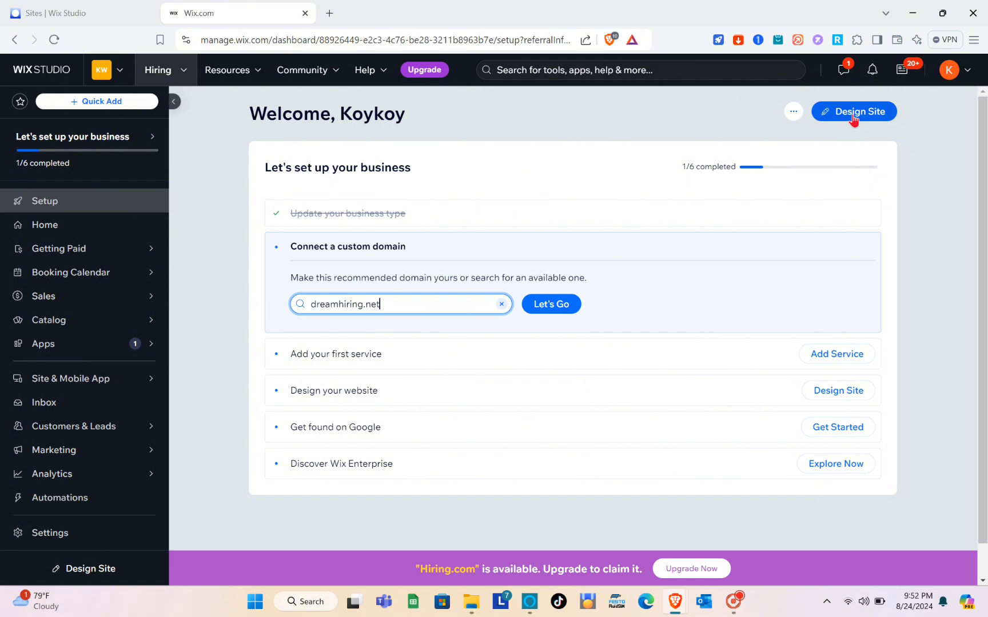
click(853, 118)
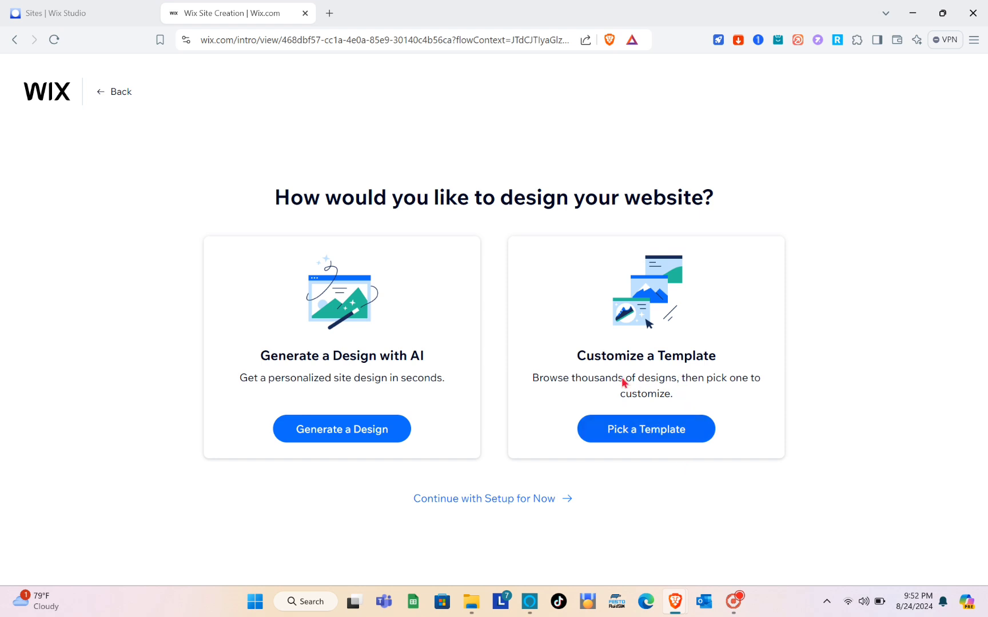
Open the template gallery and browse the default template results
click(658, 439)
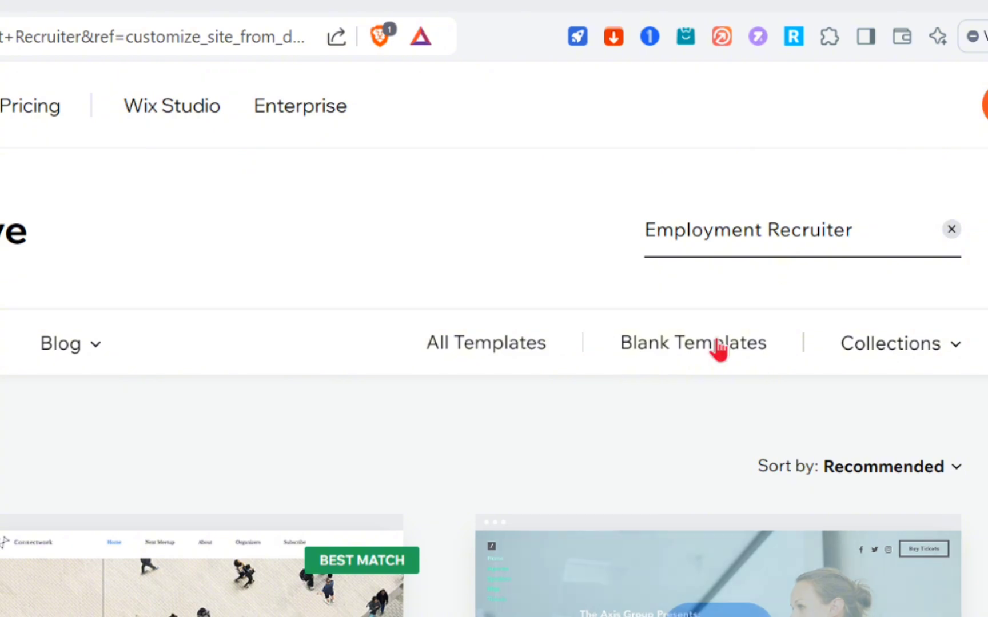
click(862, 229)
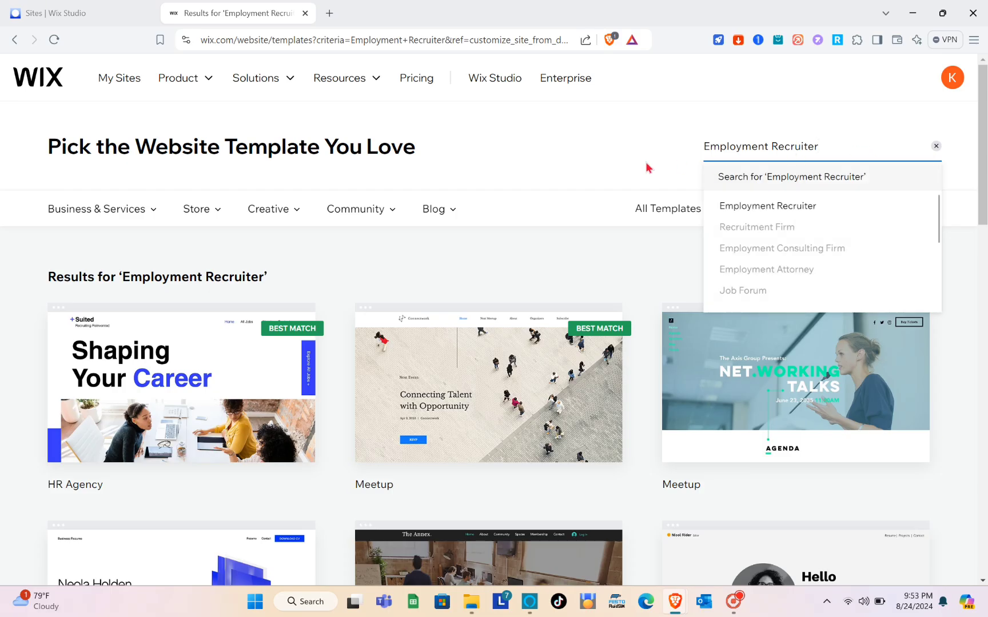
click(559, 174)
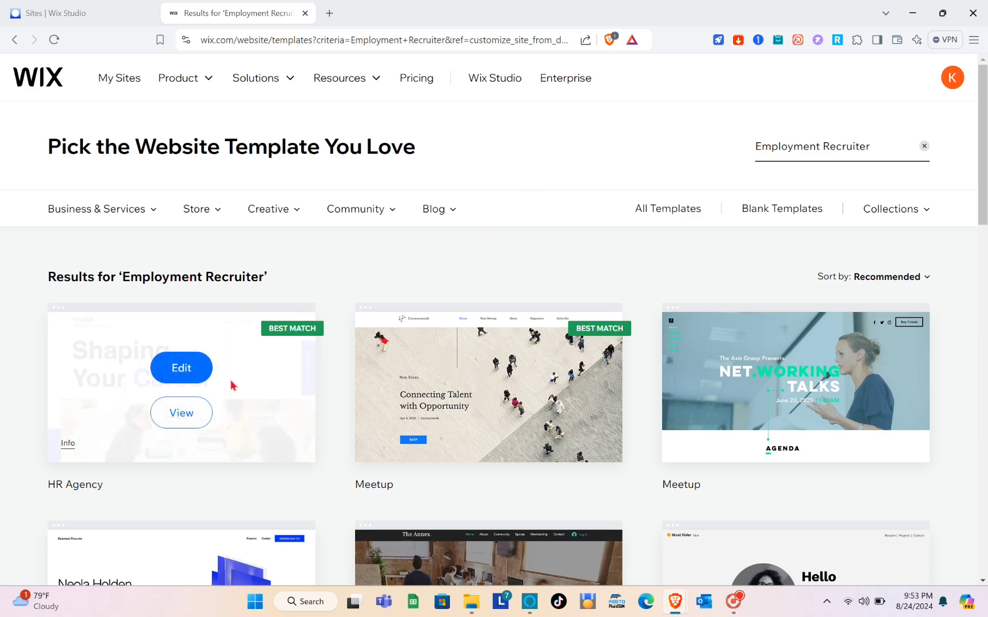
scroll(267, 441, down, 3)
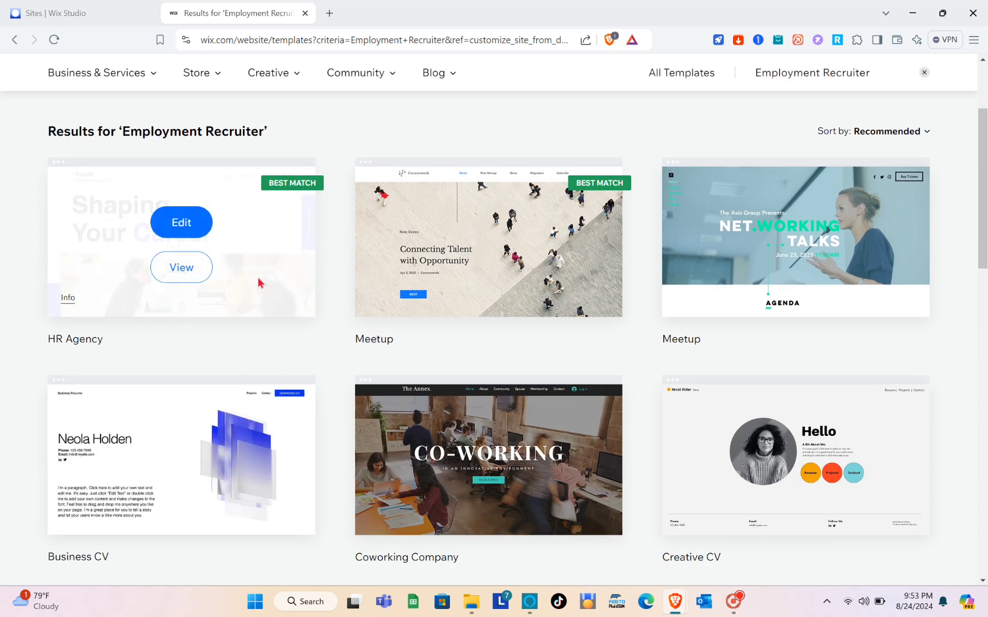
scroll(615, 348, down, 2)
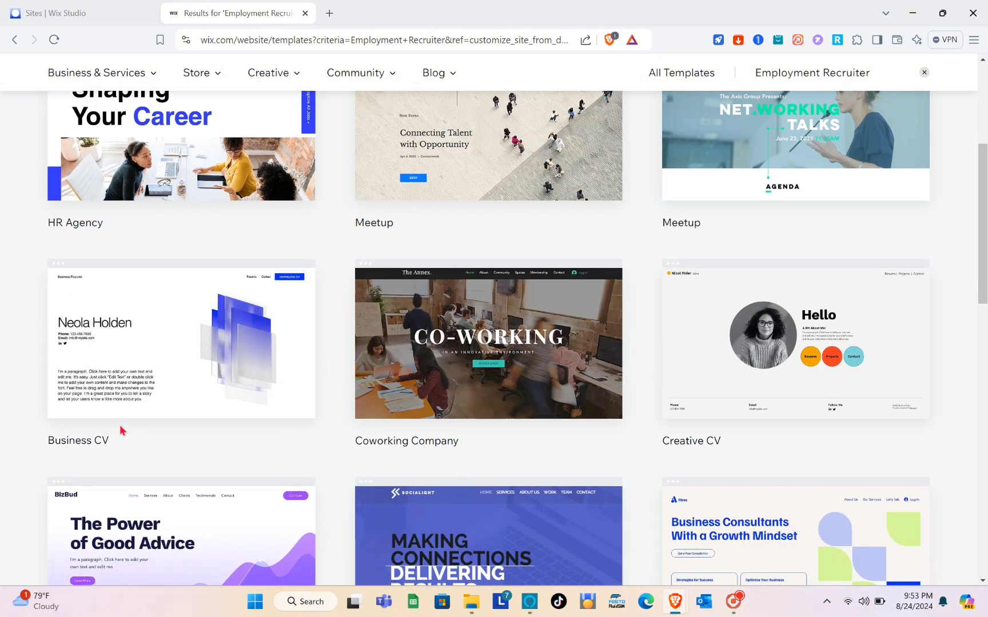
scroll(192, 428, down, 3)
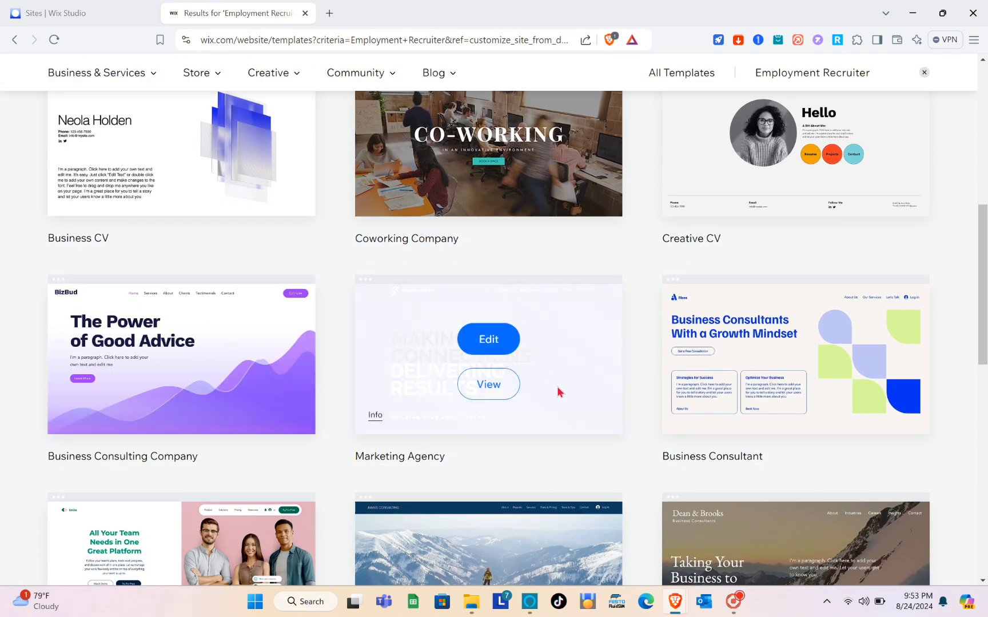
scroll(558, 391, down, 4)
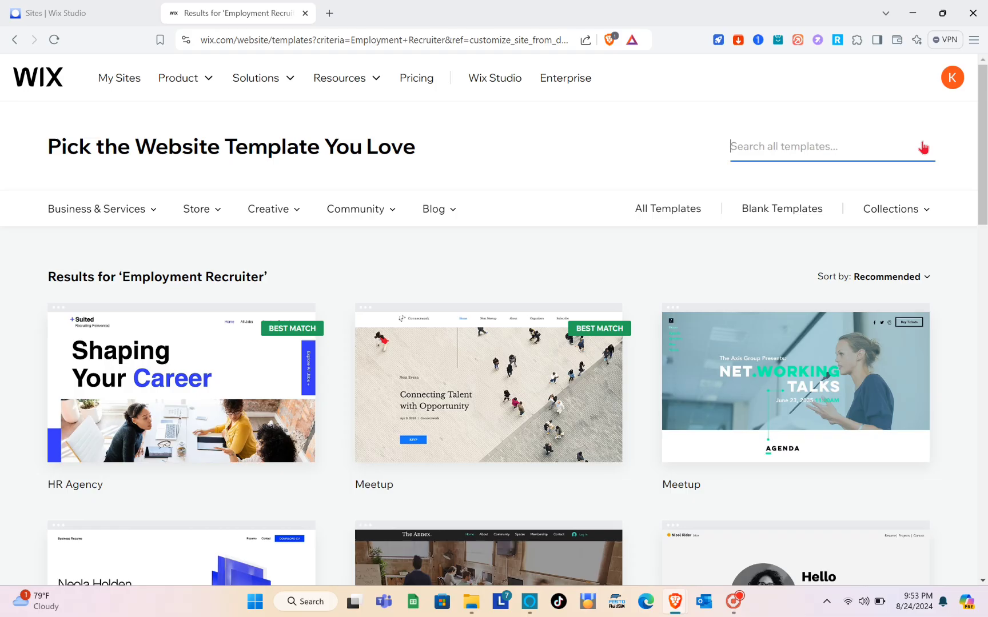
Search the templates for 'job' and scroll through the job listing results
click(923, 147)
text(job listing)
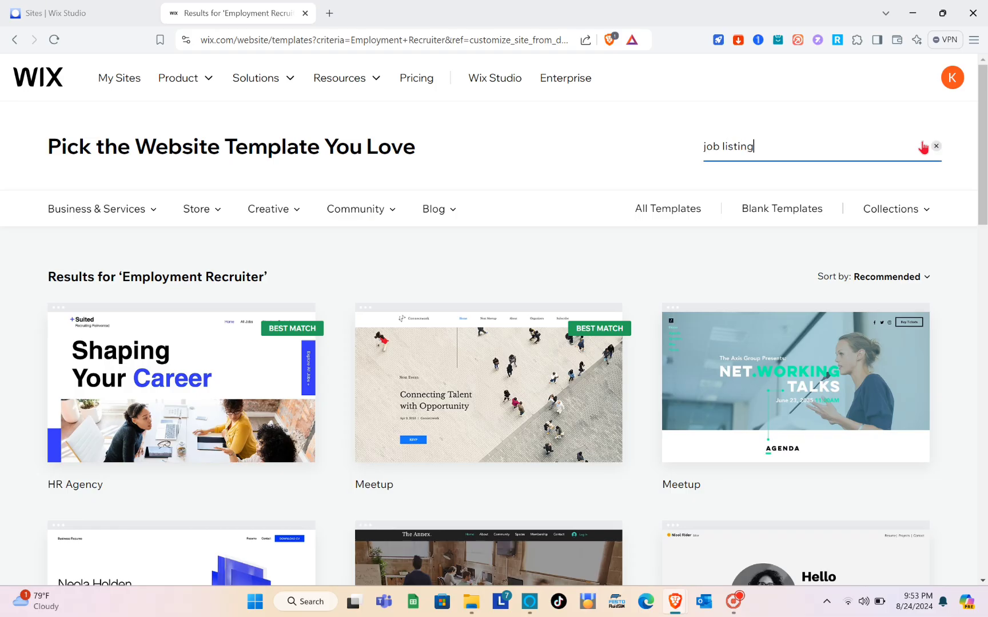
key(Return)
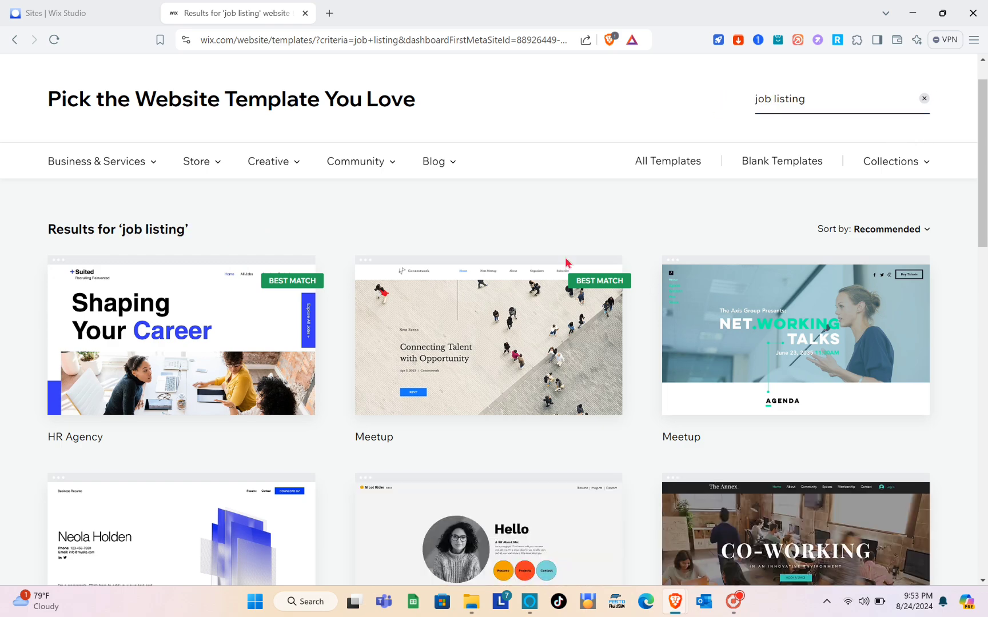
mouse_move(368, 335)
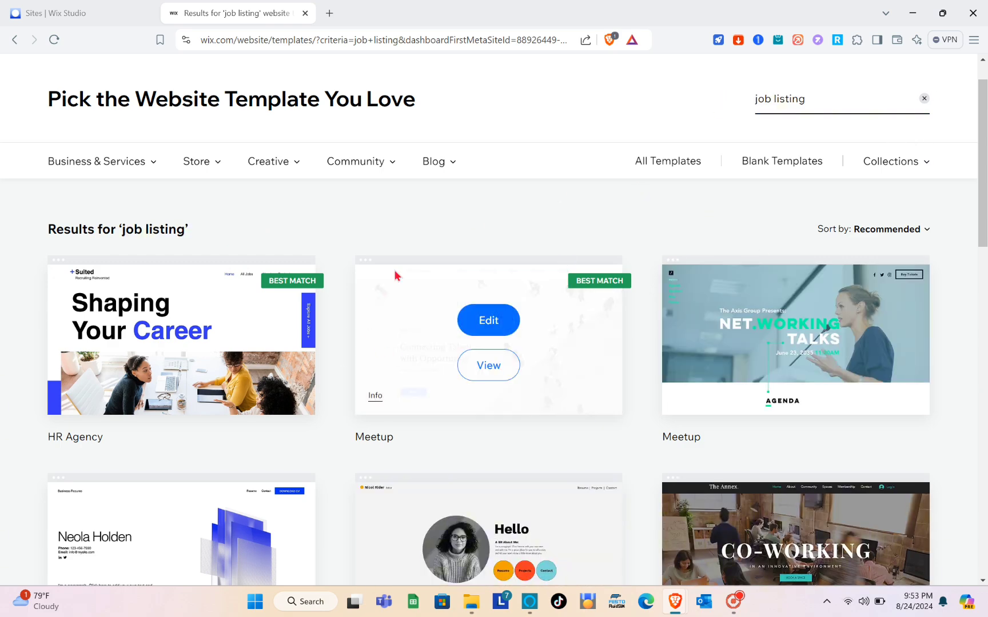
scroll(396, 276, down, 2)
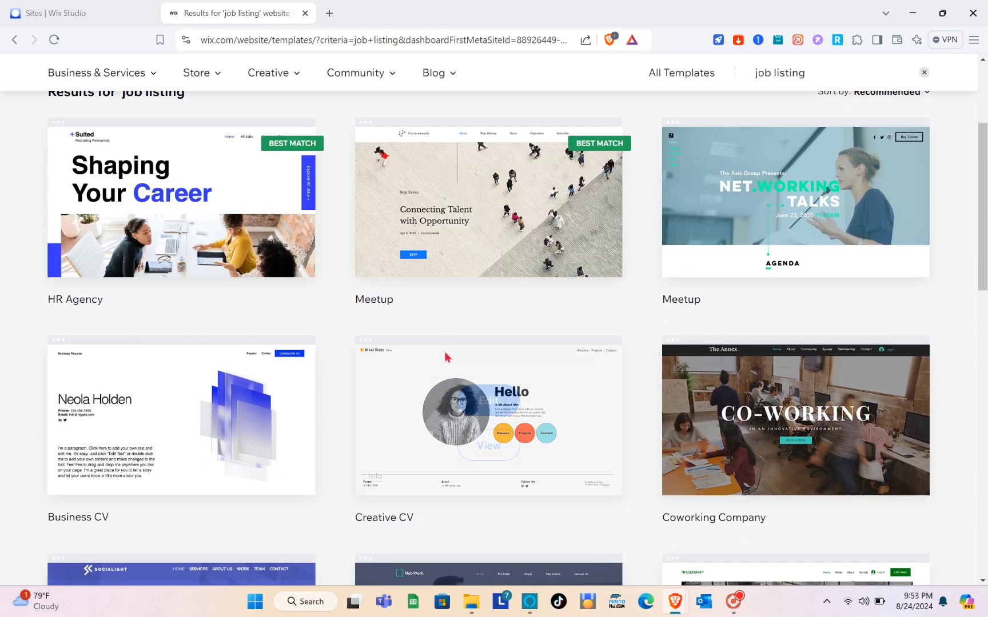
scroll(446, 357, down, 10)
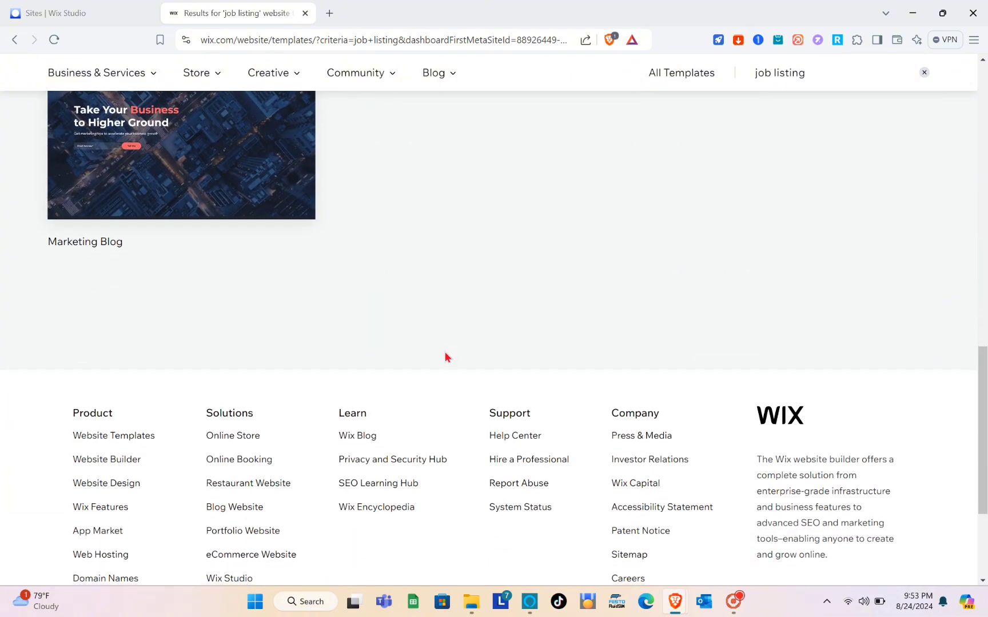
scroll(447, 356, up, 15)
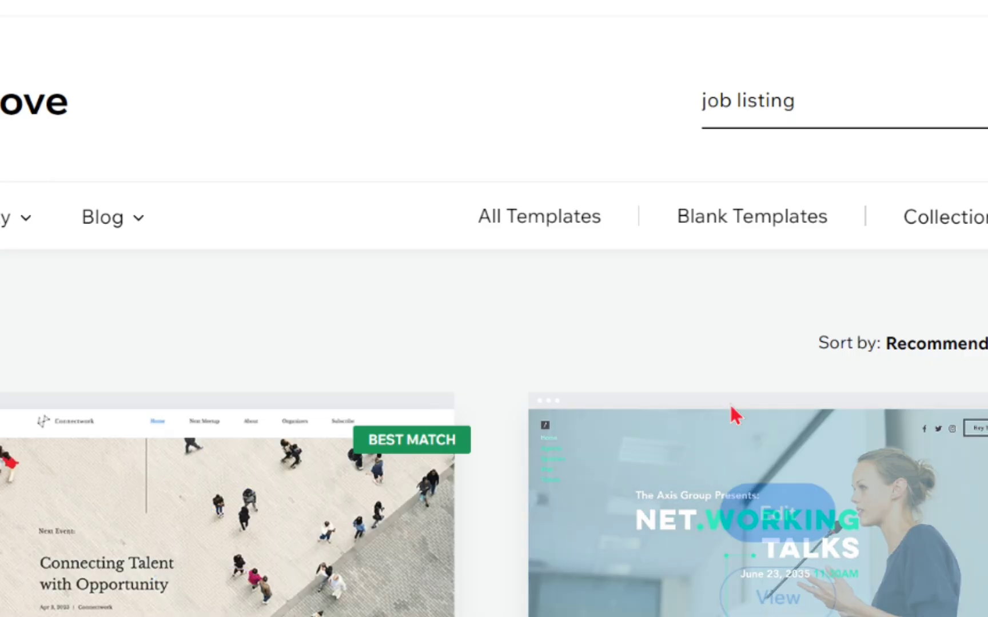
Open Blank Templates and edit the Start from Scratch template in the Wix Editor
click(751, 232)
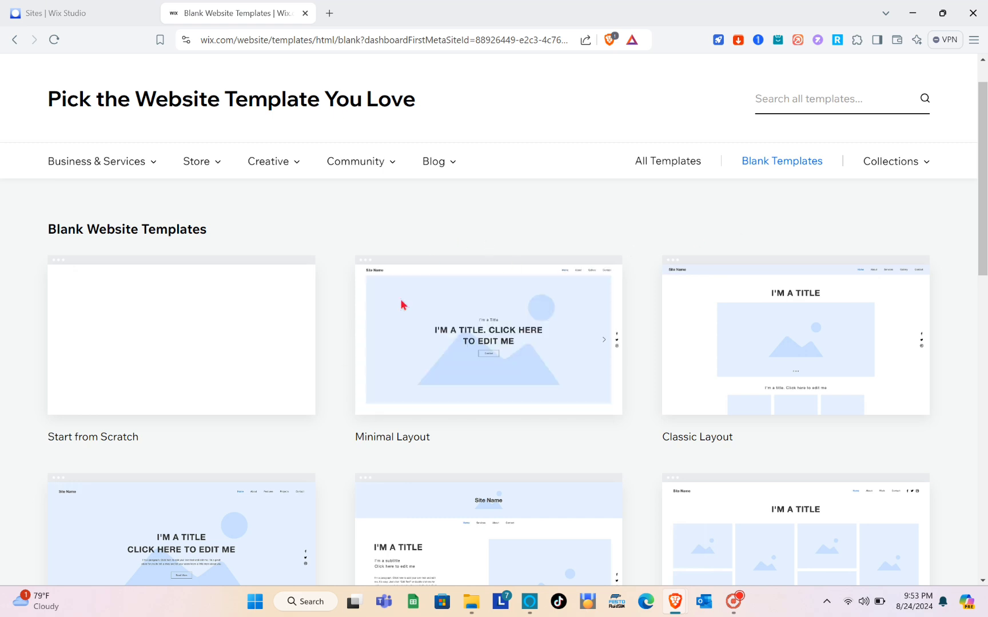
scroll(503, 452, down, 2)
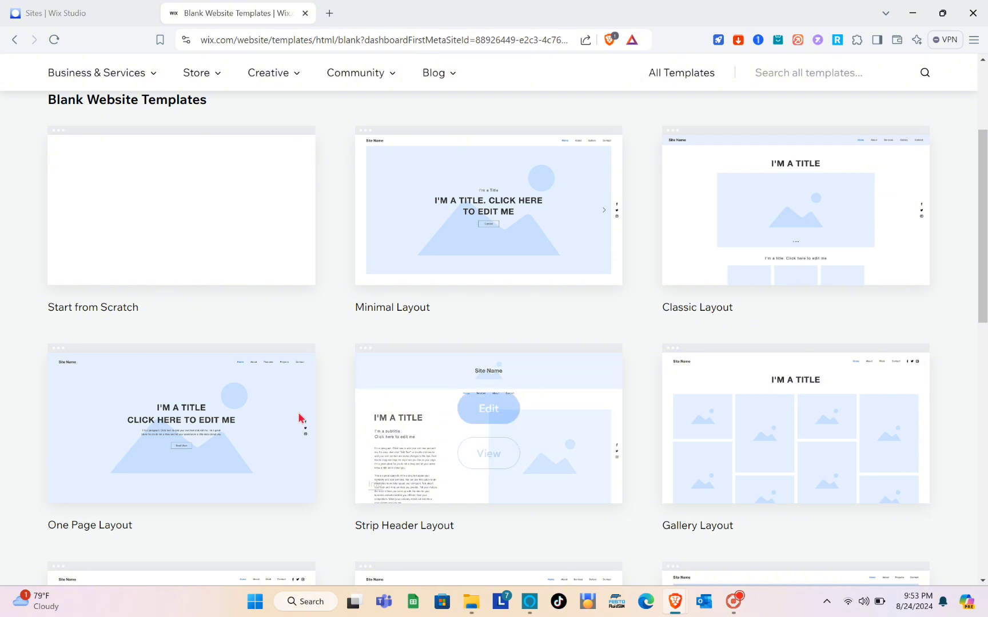
scroll(143, 534, down, 1)
scroll(143, 533, down, 1)
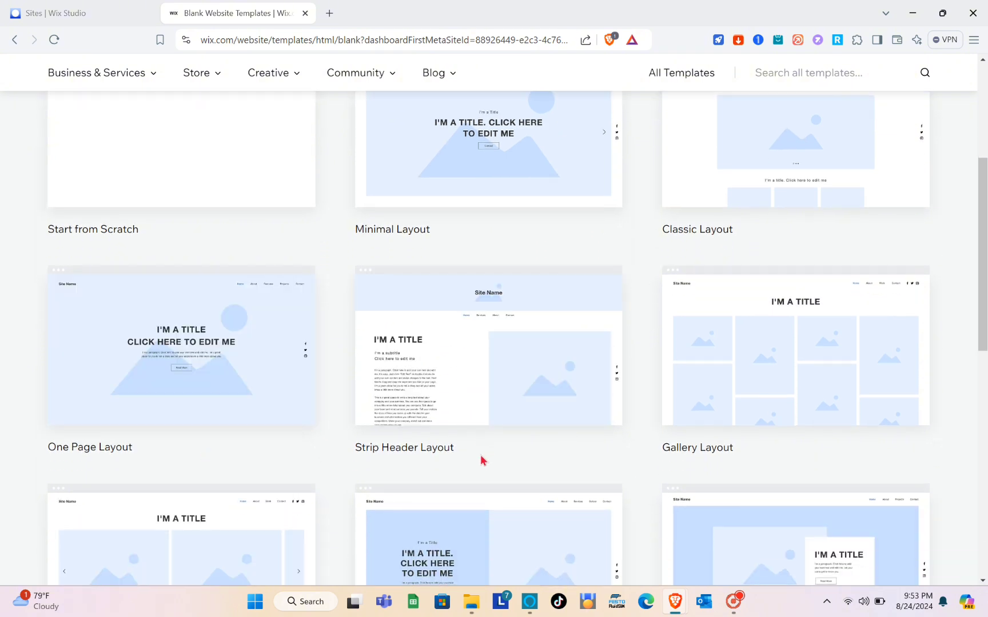
scroll(717, 446, down, 3)
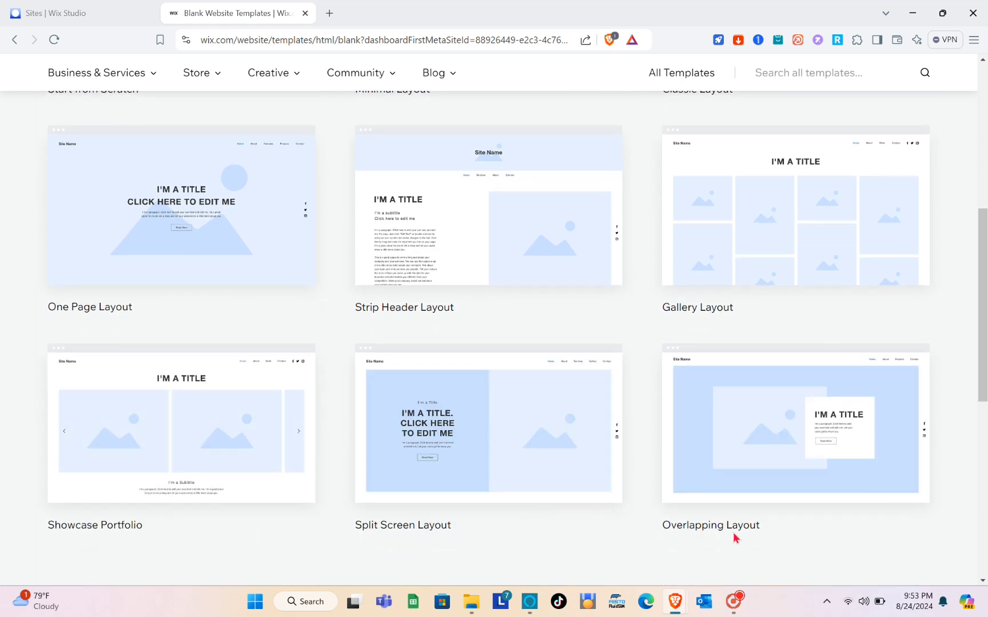
scroll(745, 537, up, 6)
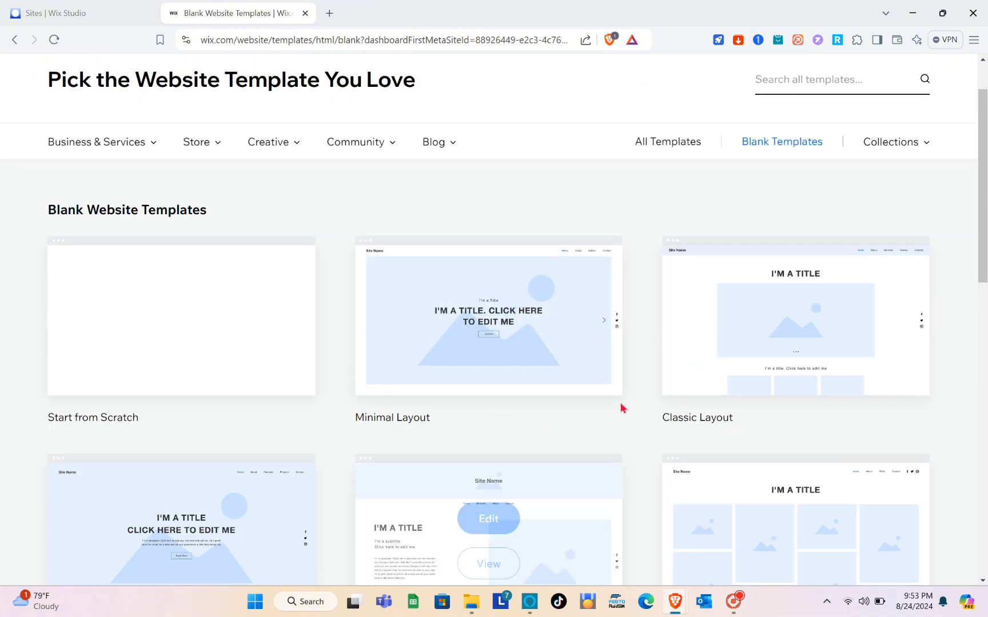
mouse_move(129, 386)
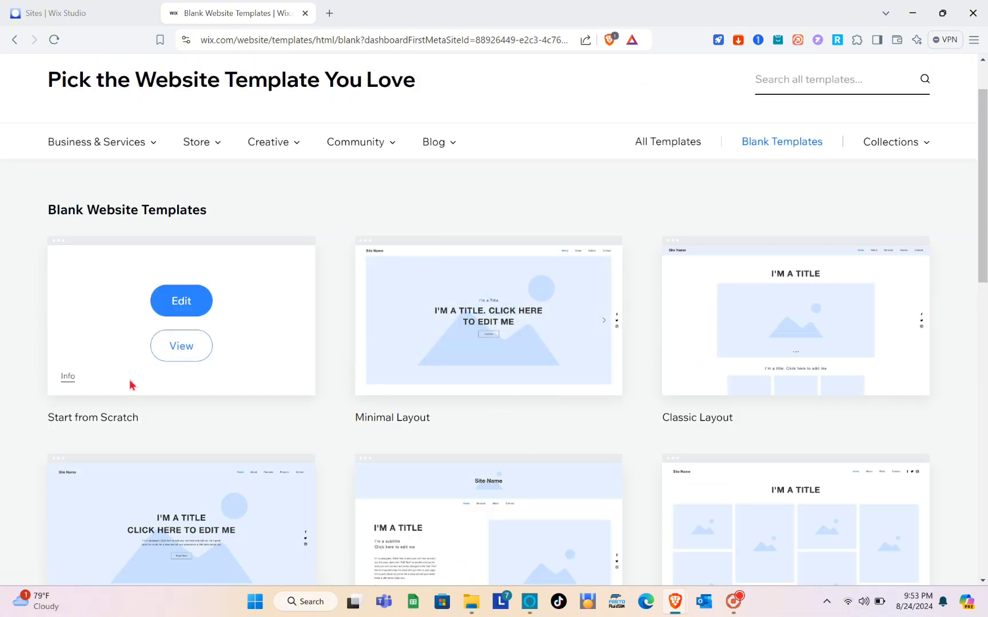
click(183, 298)
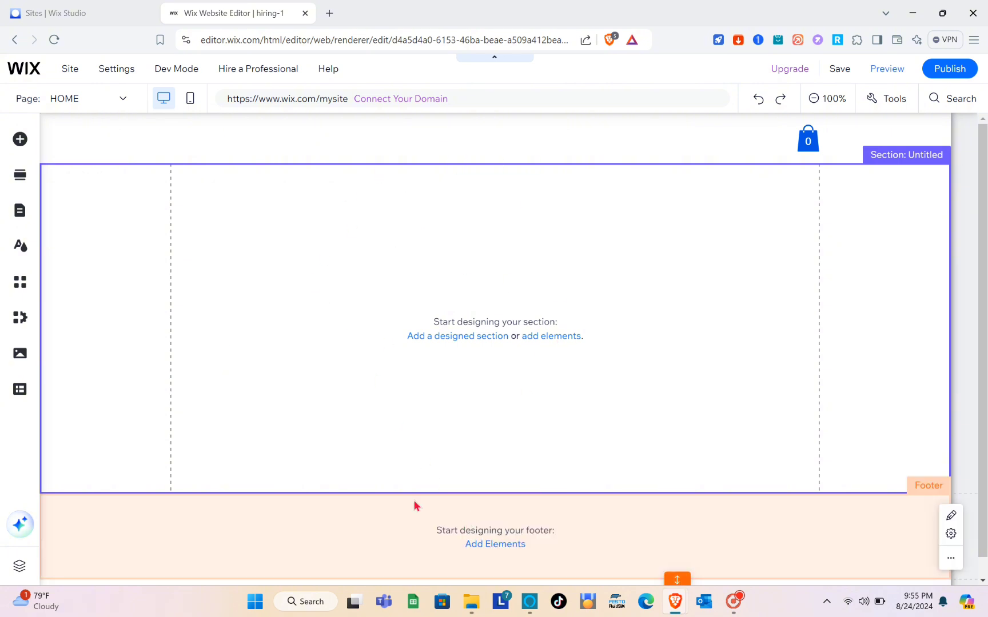
Add a Heading 1 to the header reading 'WE ARE HIRING'
click(415, 503)
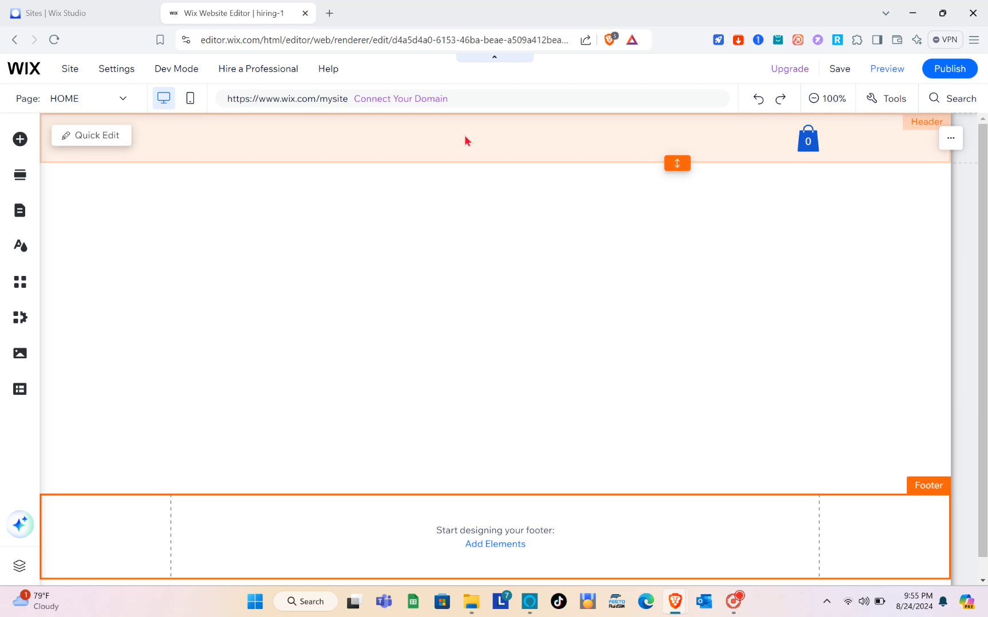
click(464, 138)
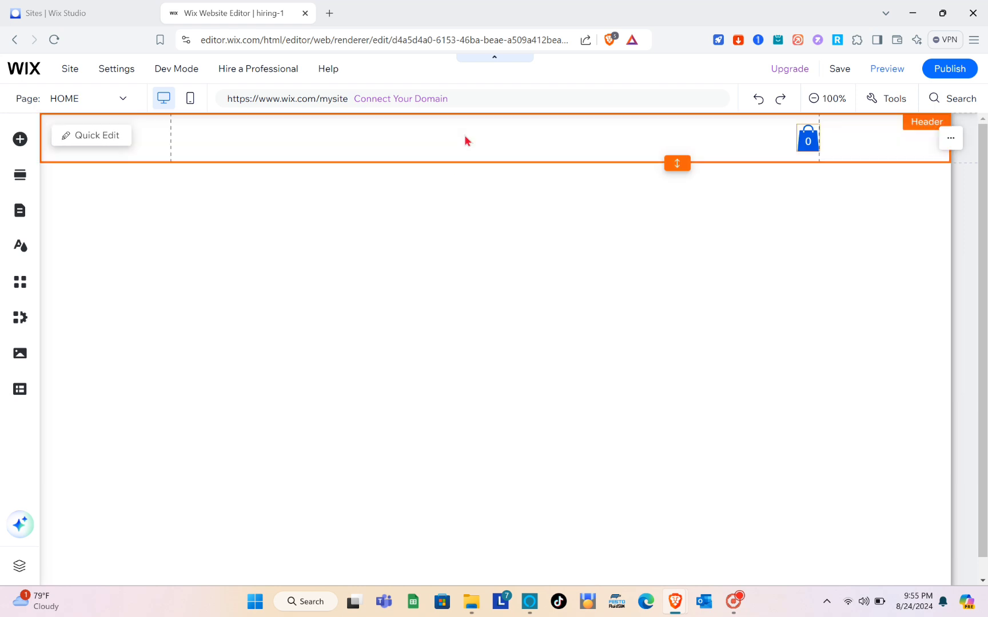
click(21, 140)
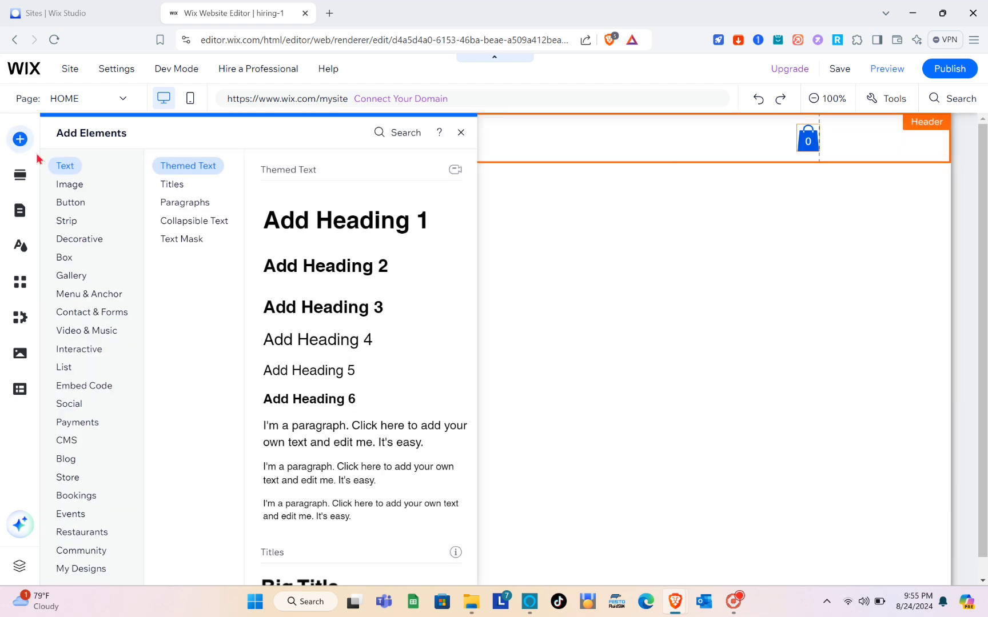
drag(343, 222, 470, 150)
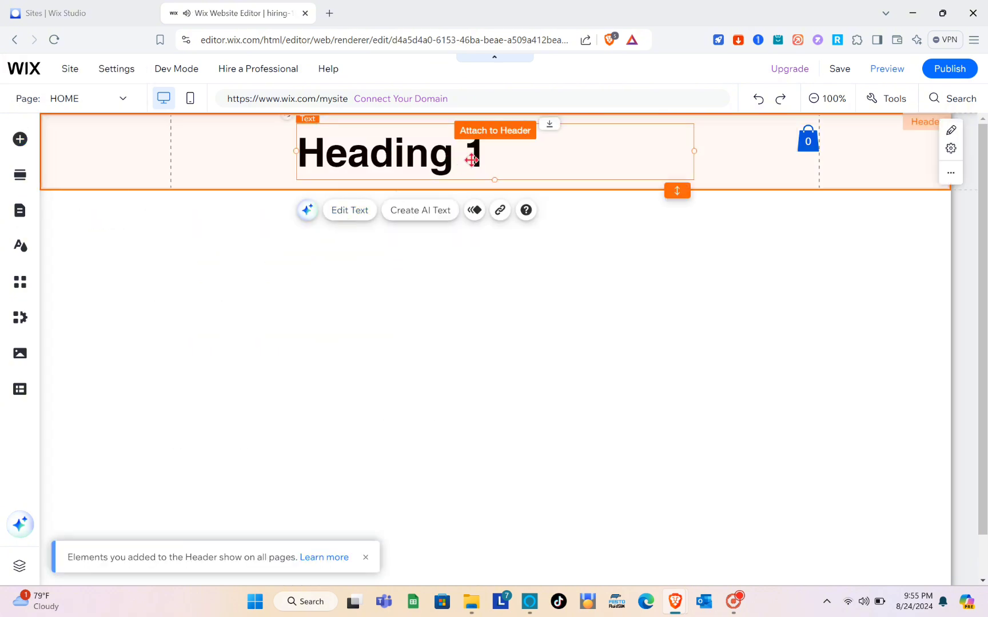
double_click(428, 148)
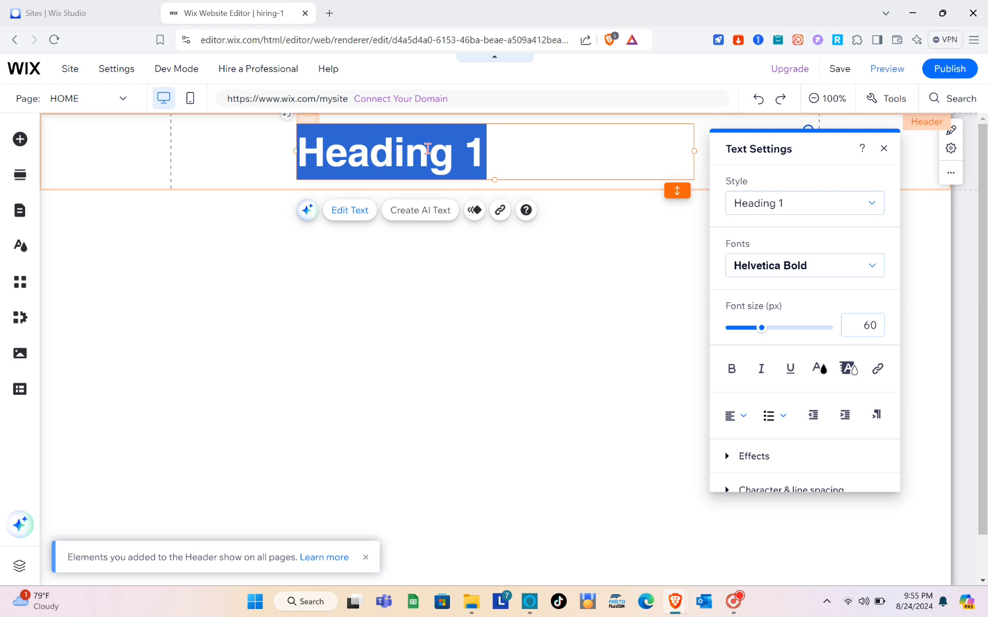
key(Caps_Lock)
text(WE )
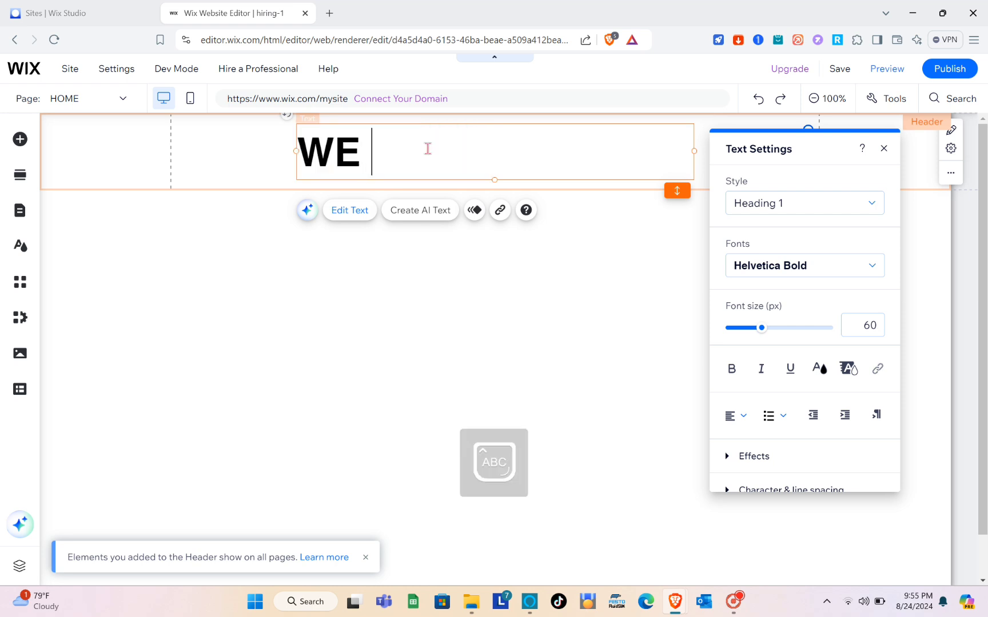
text(ARE HIRING)
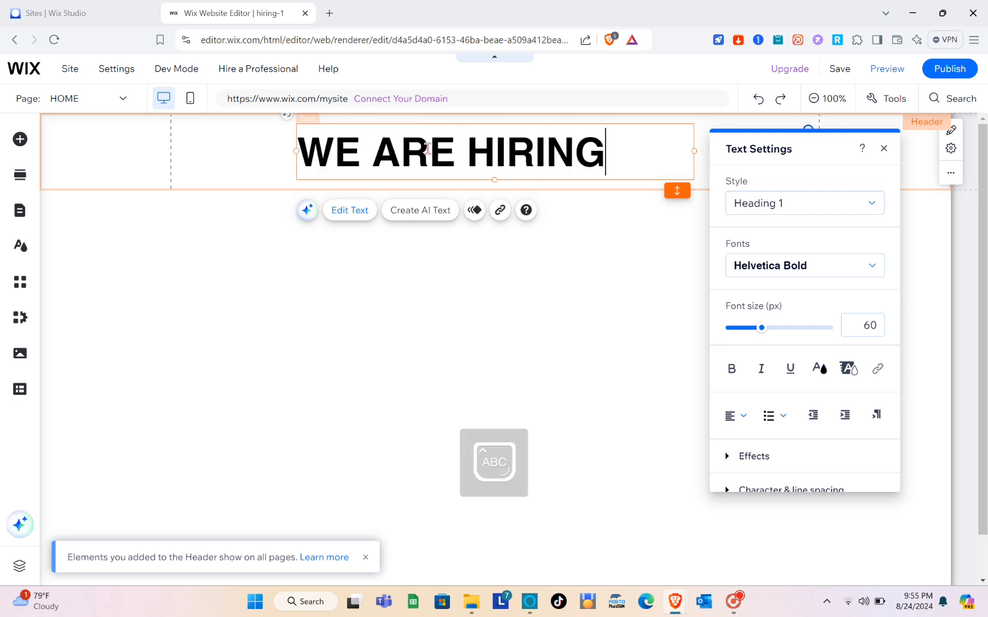
click(540, 294)
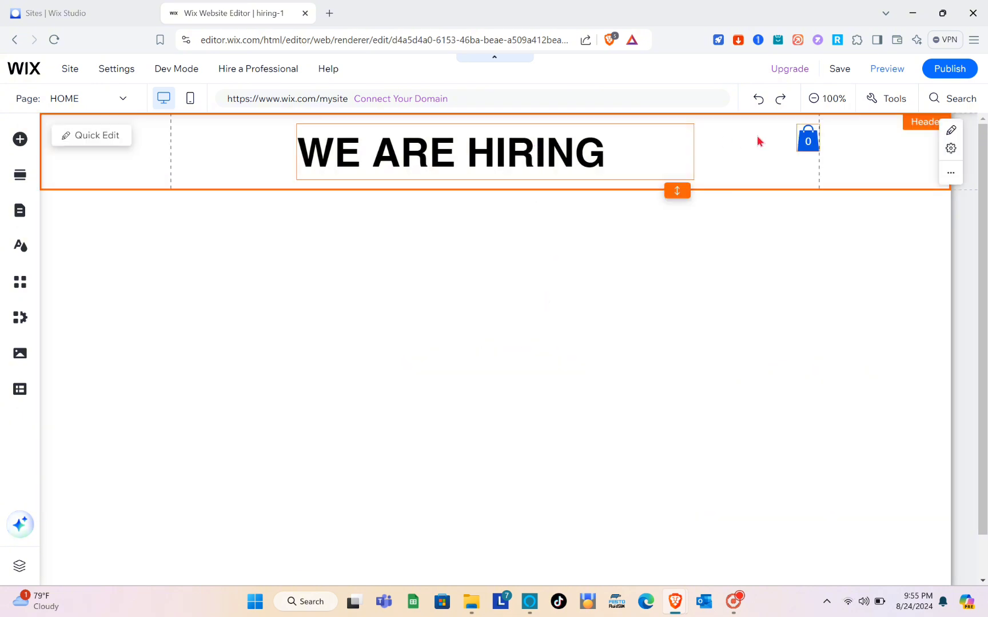
Delete the header's cart icon and nudge the heading slightly right
click(802, 135)
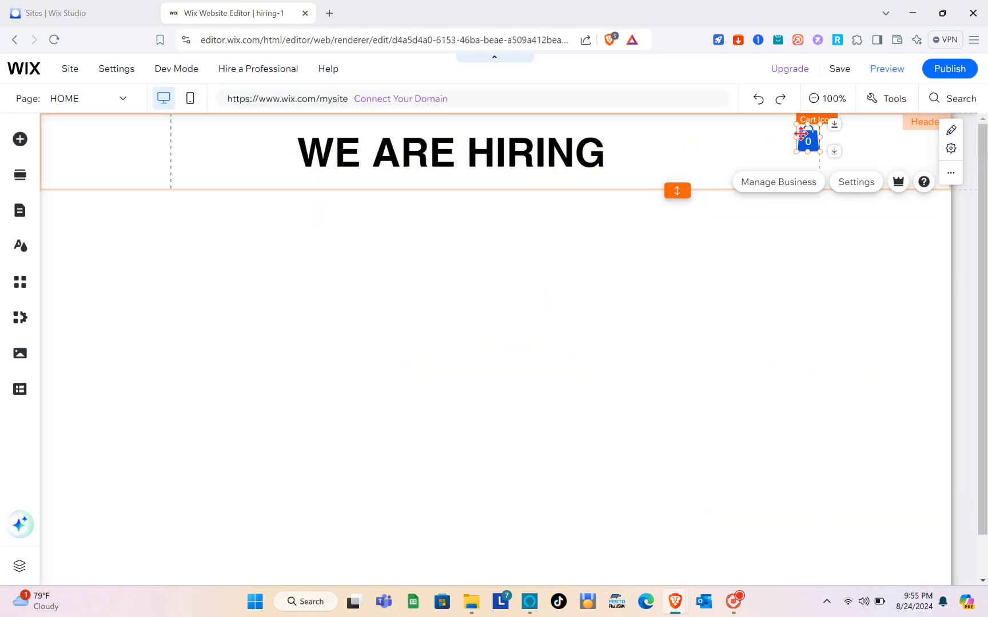
right_click(803, 135)
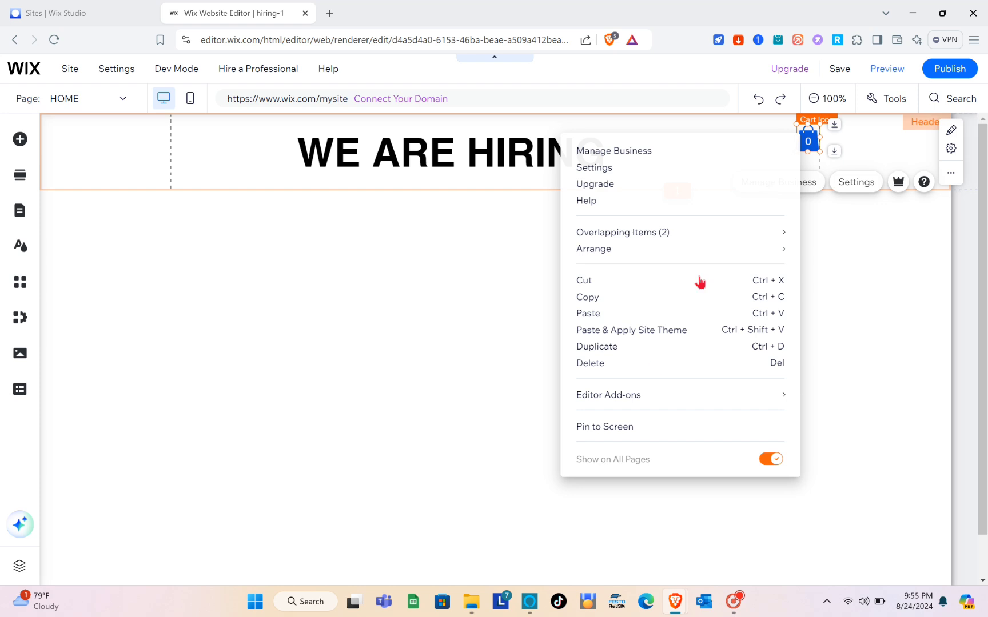
click(606, 368)
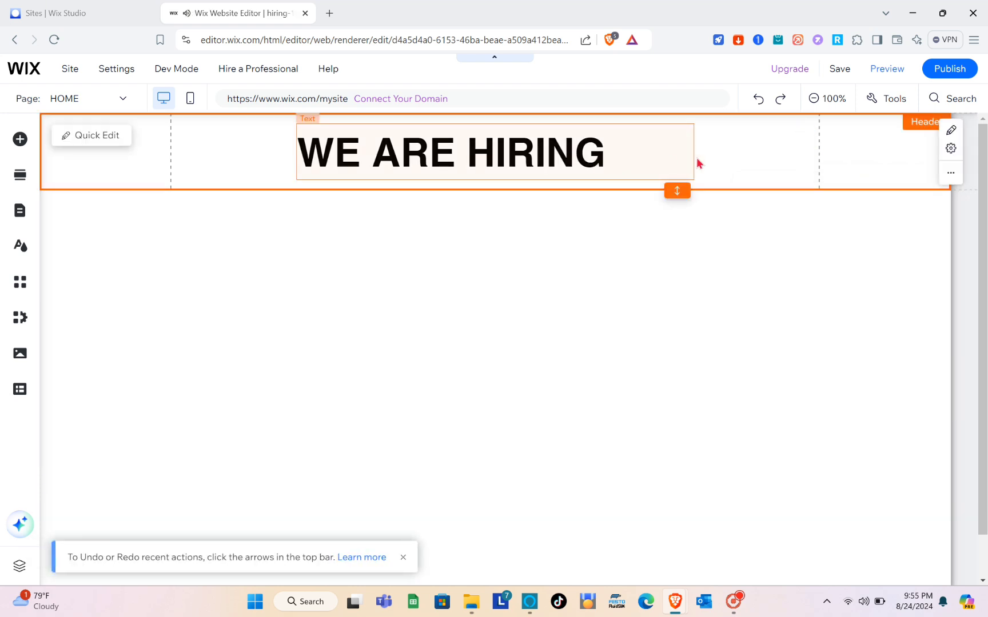
click(762, 173)
drag(567, 153, 587, 153)
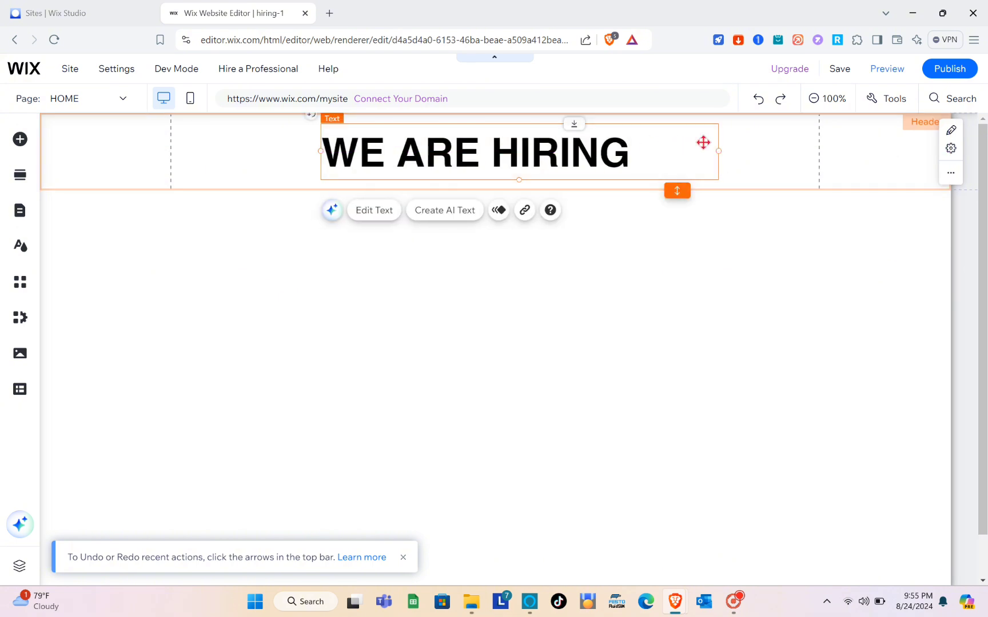
click(737, 158)
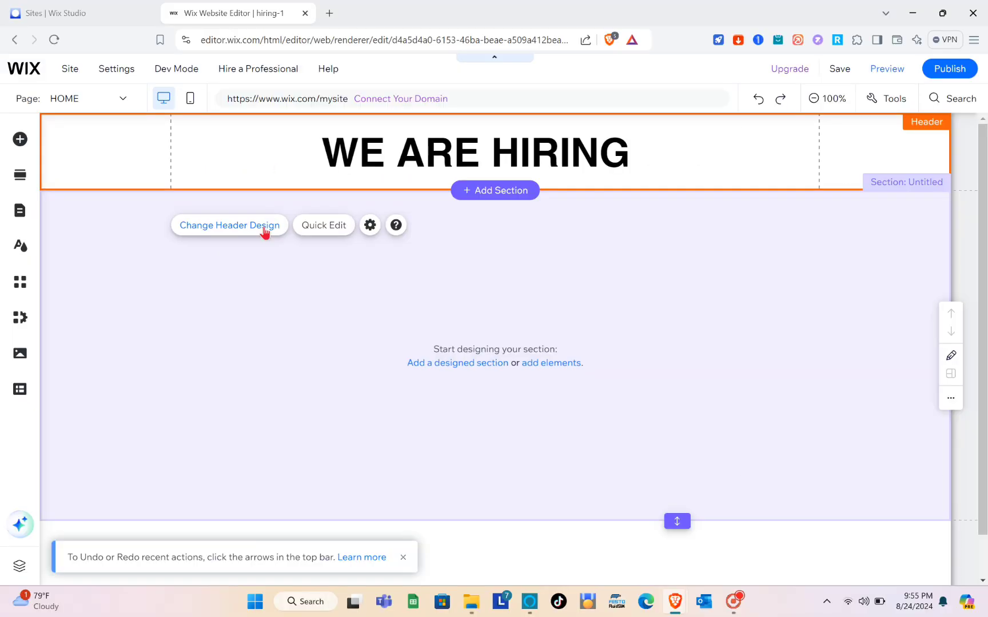
Set the header's scroll-state fill to #C7C7C7 grey at 100% opacity
click(356, 278)
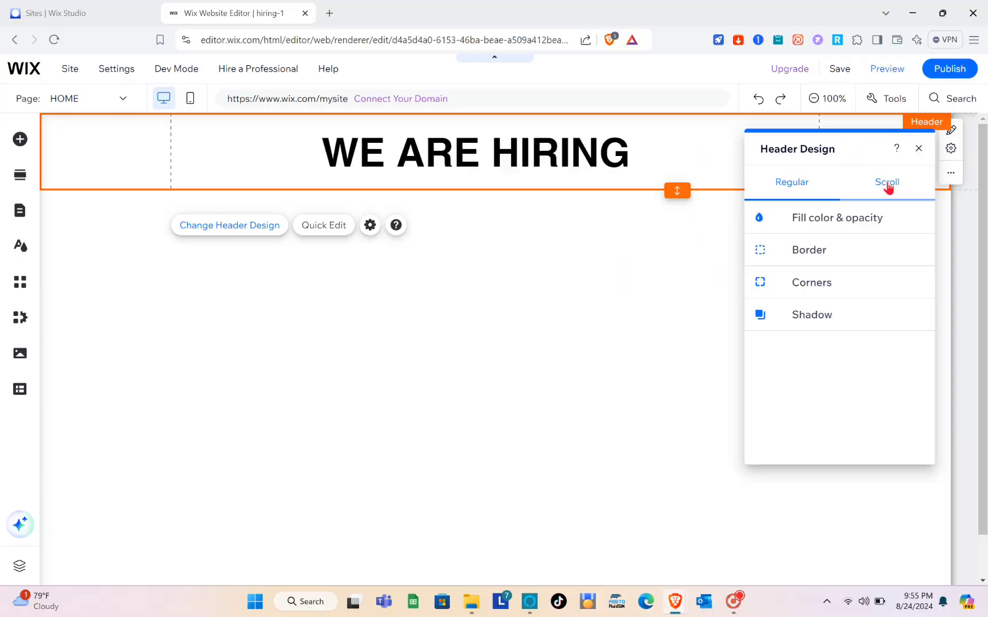
click(888, 186)
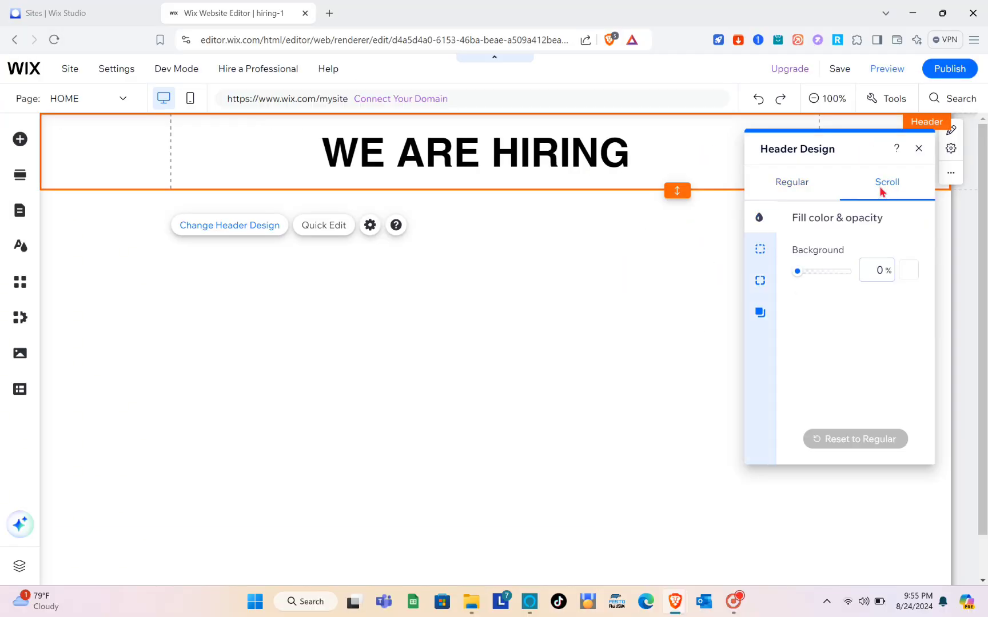
click(905, 278)
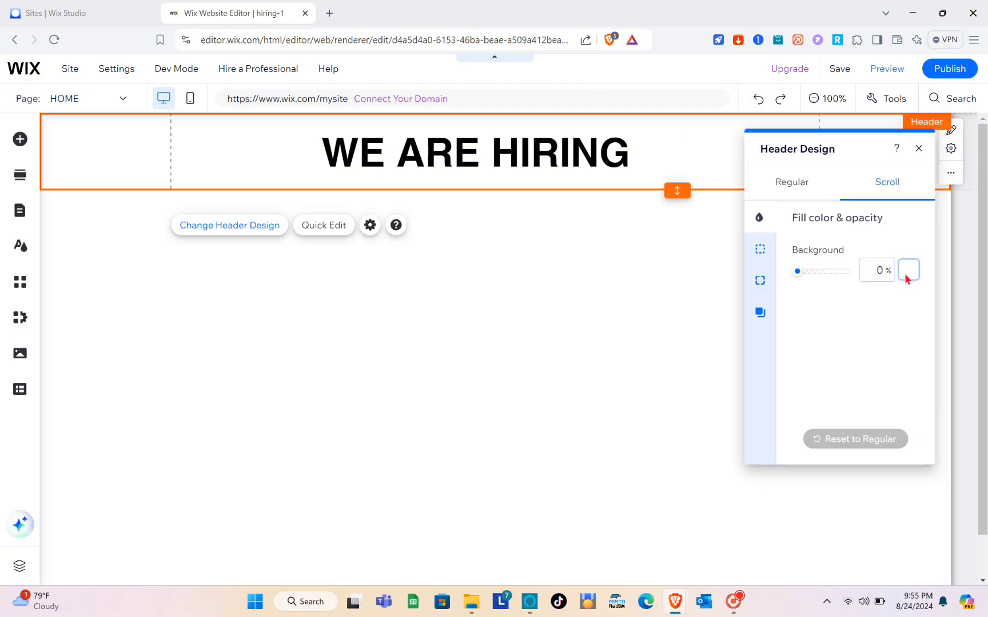
click(842, 356)
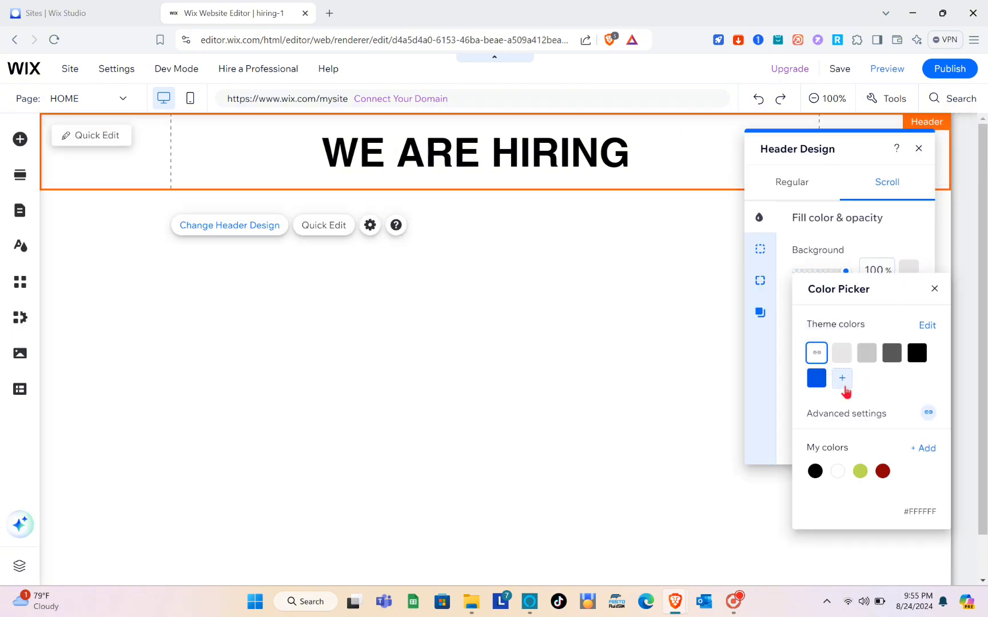
click(877, 356)
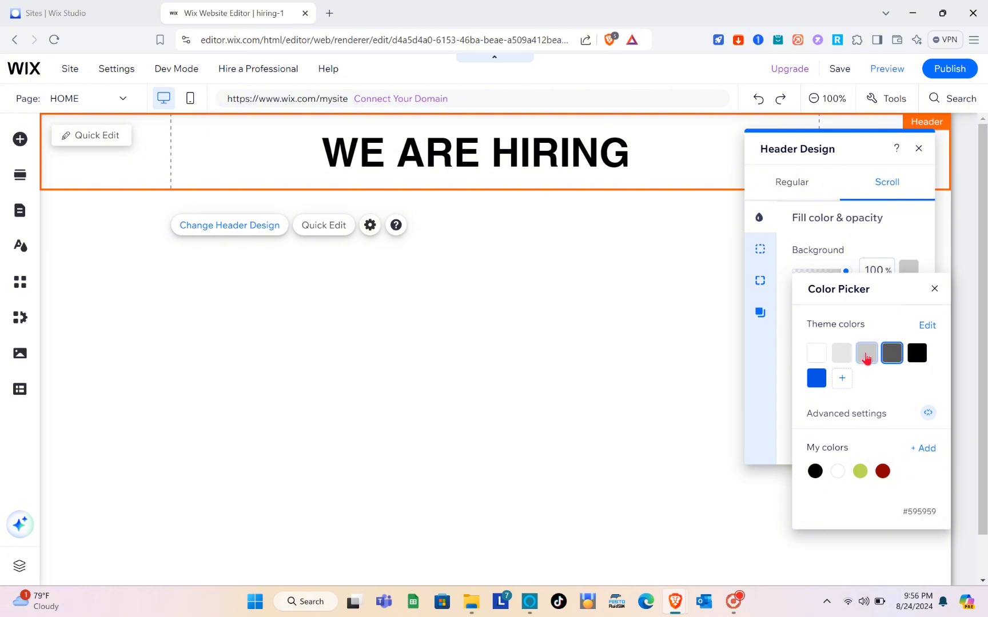
click(933, 288)
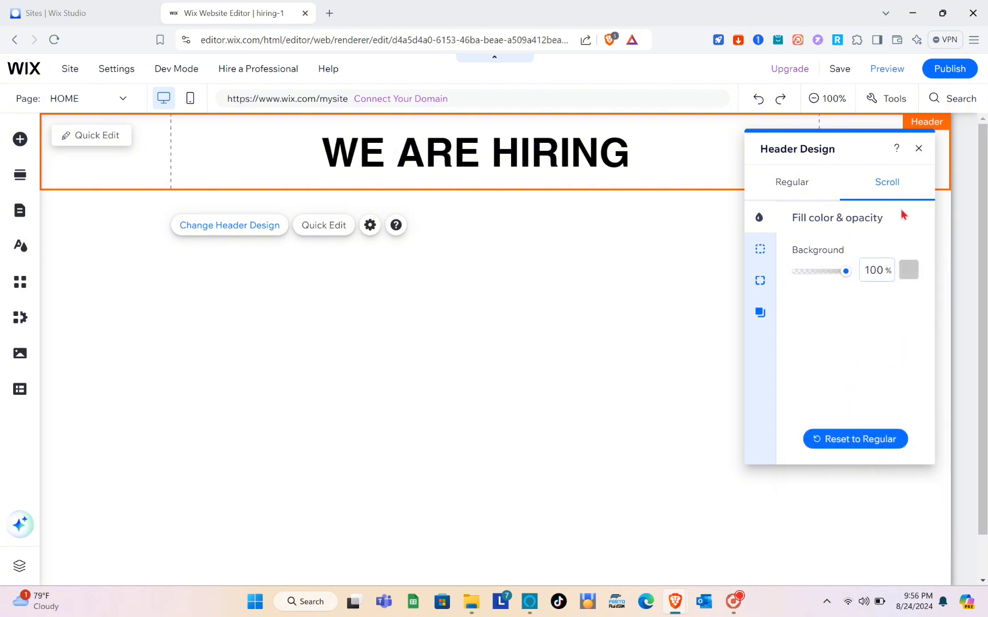
click(918, 149)
click(530, 221)
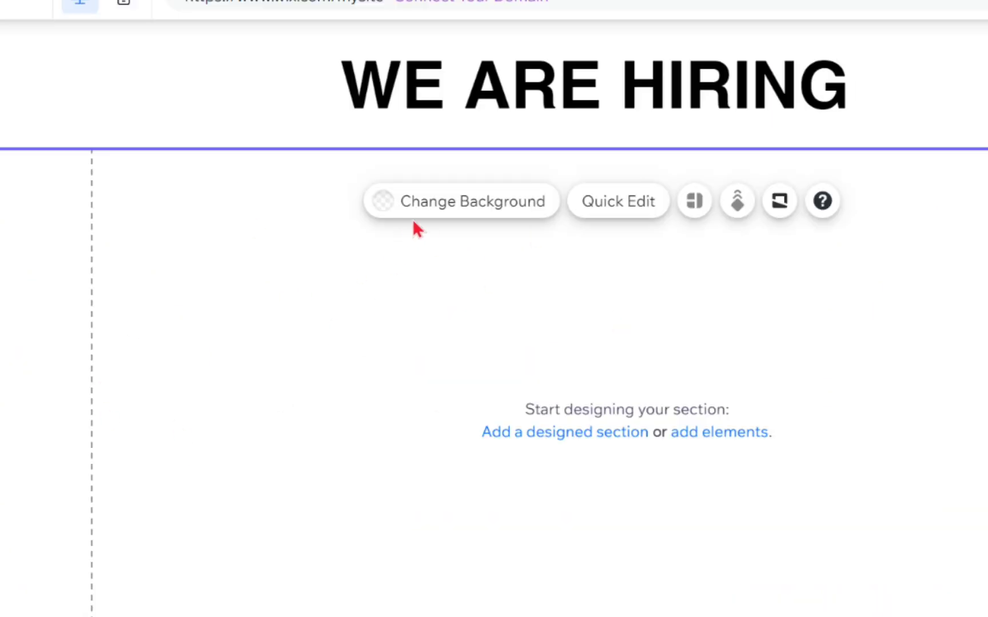
Open the image picker from the empty section's Change Background options
click(445, 213)
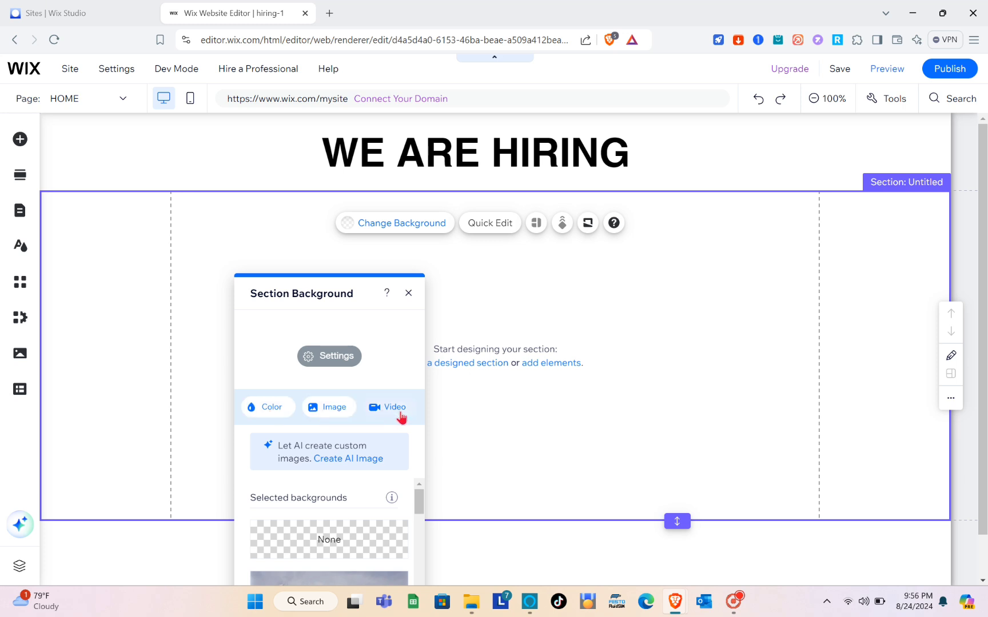
click(332, 409)
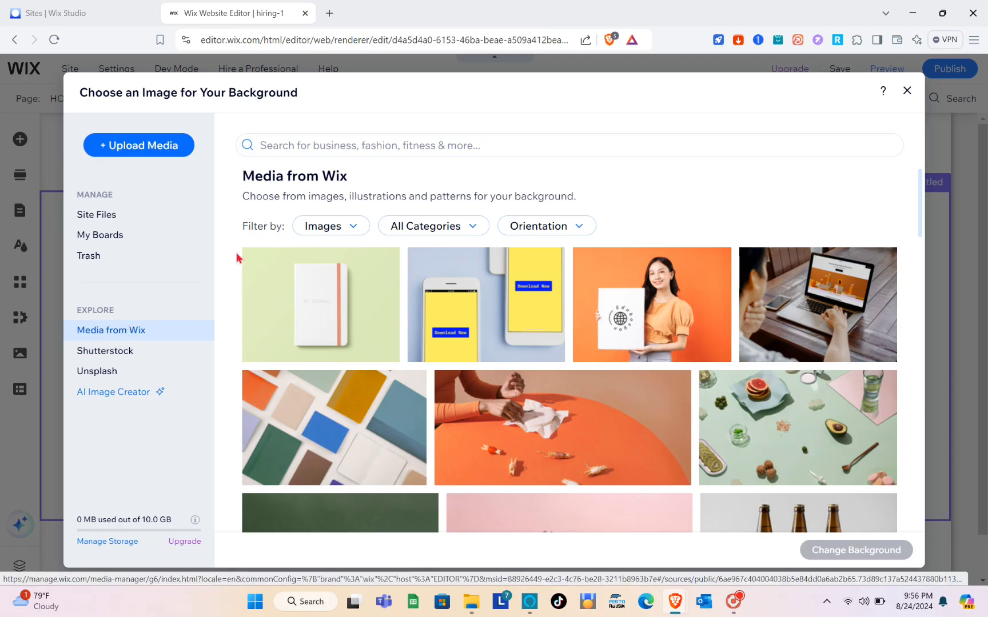
Search the Wix media library for 'JOB HIRING' images and browse the results
click(334, 146)
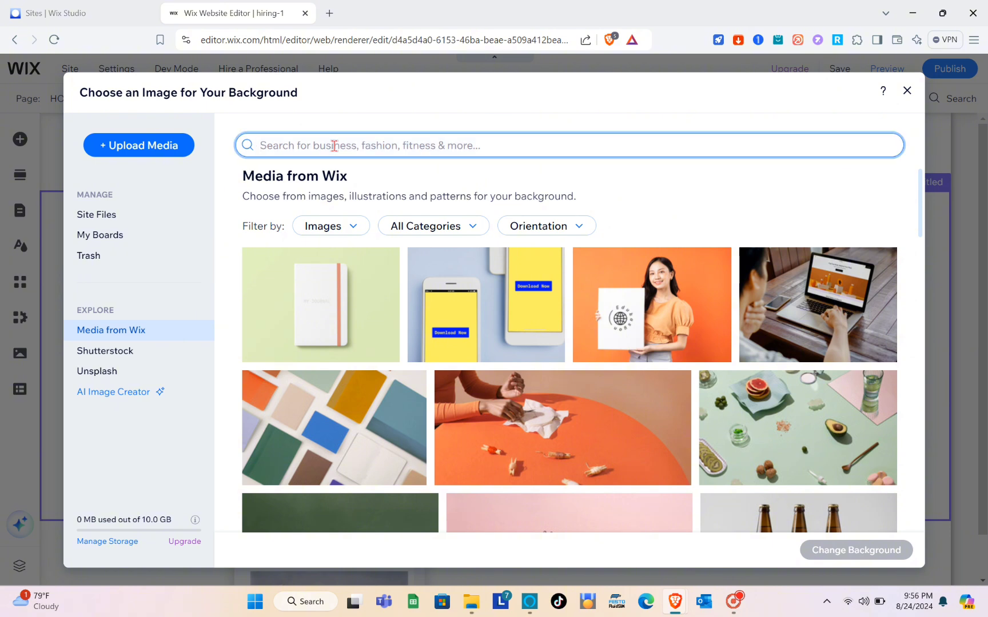
text(JOB HIRING)
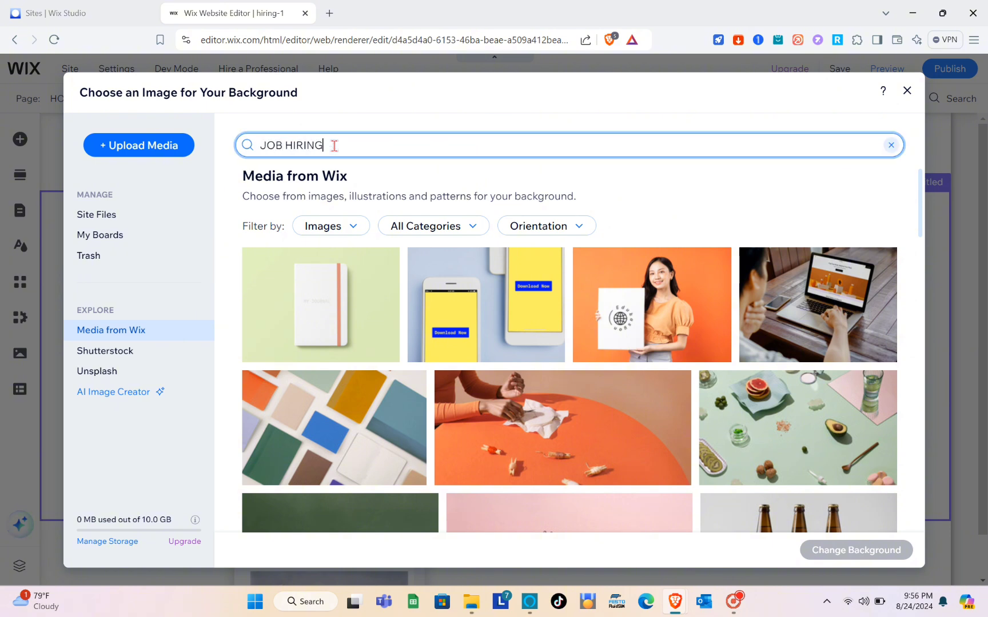
key(Return)
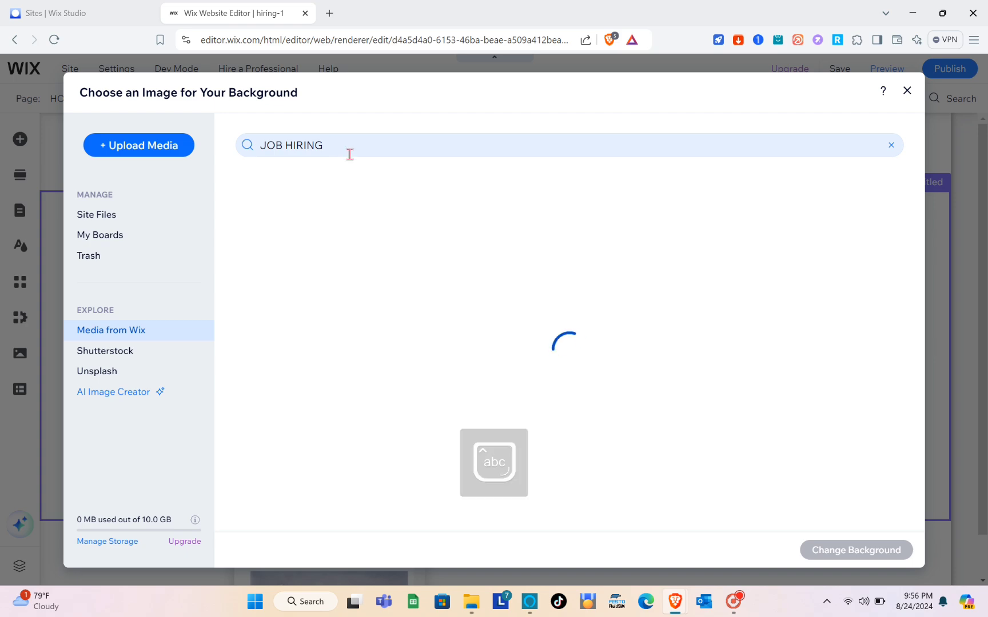
scroll(486, 371, down, 2)
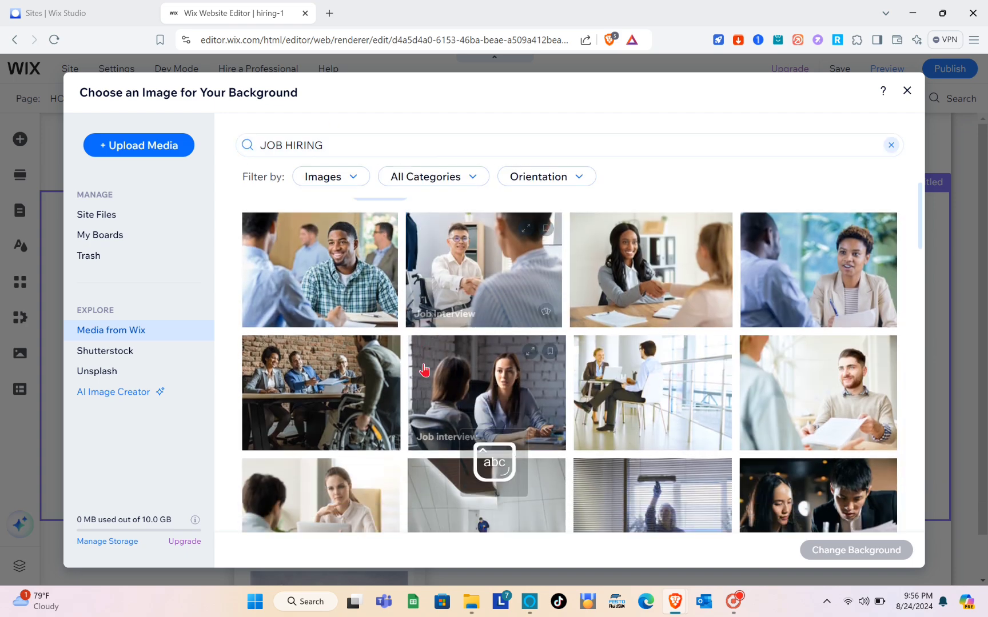
scroll(686, 275, down, 5)
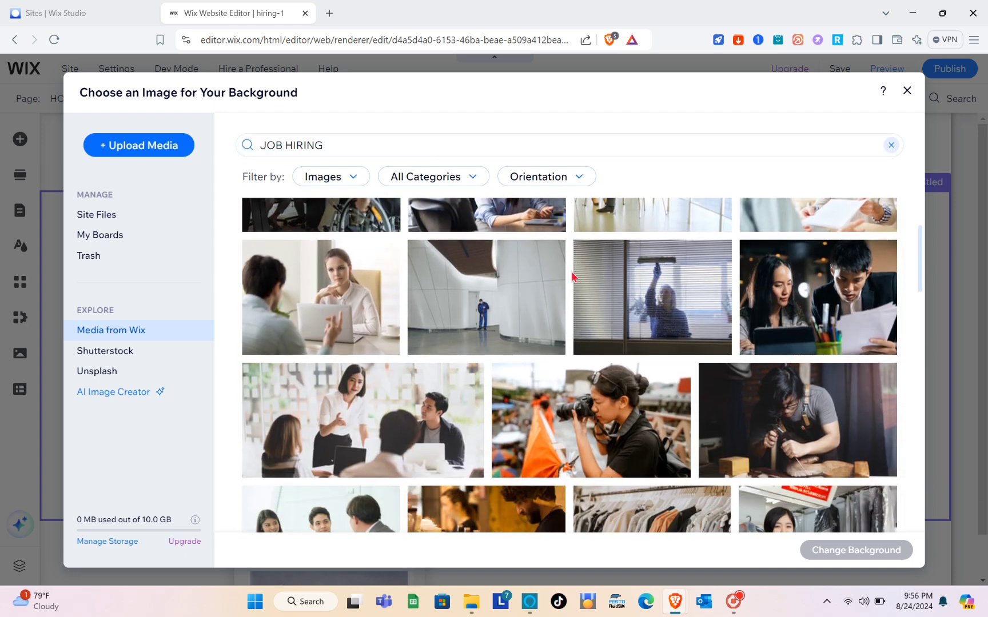
scroll(517, 375, down, 2)
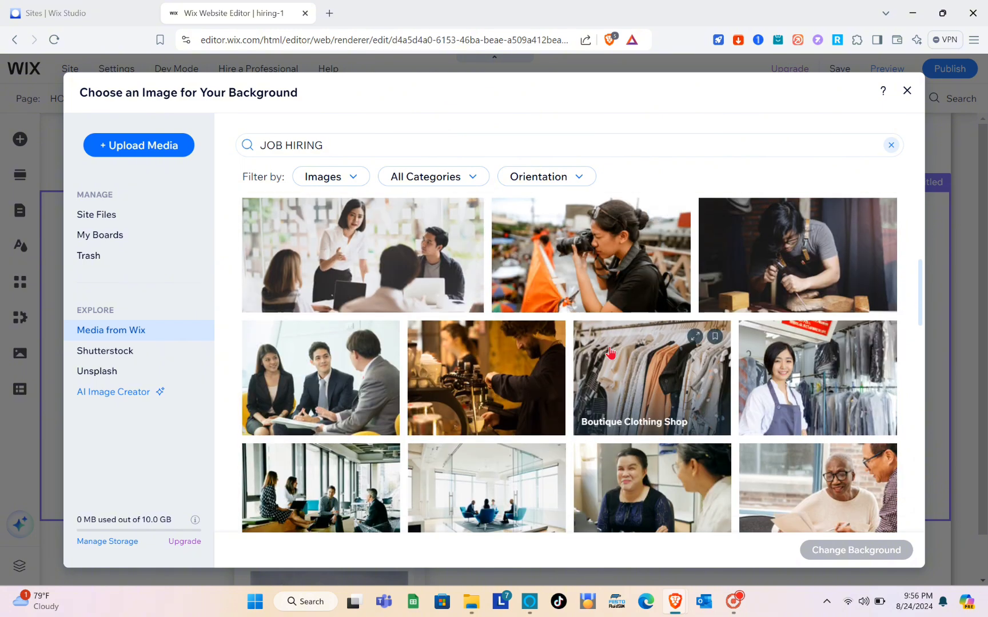
scroll(521, 365, down, 5)
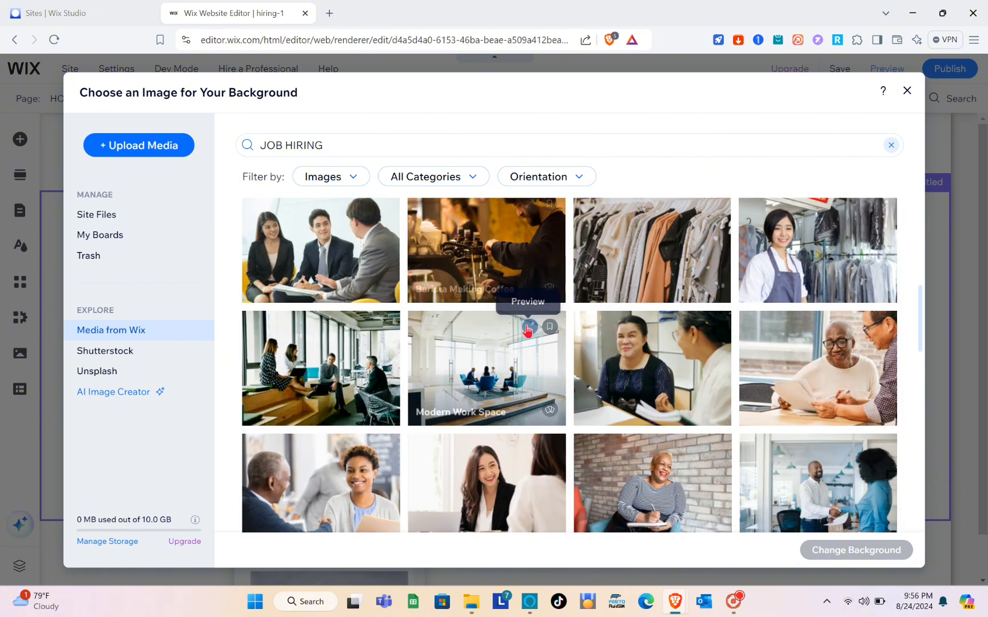
scroll(527, 331, down, 1)
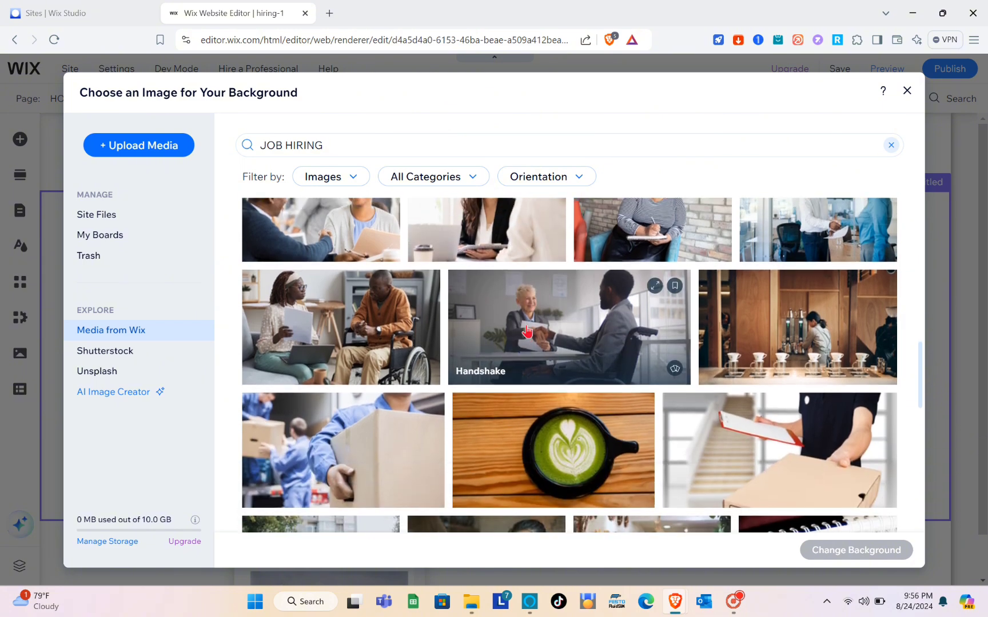
scroll(526, 330, down, 2)
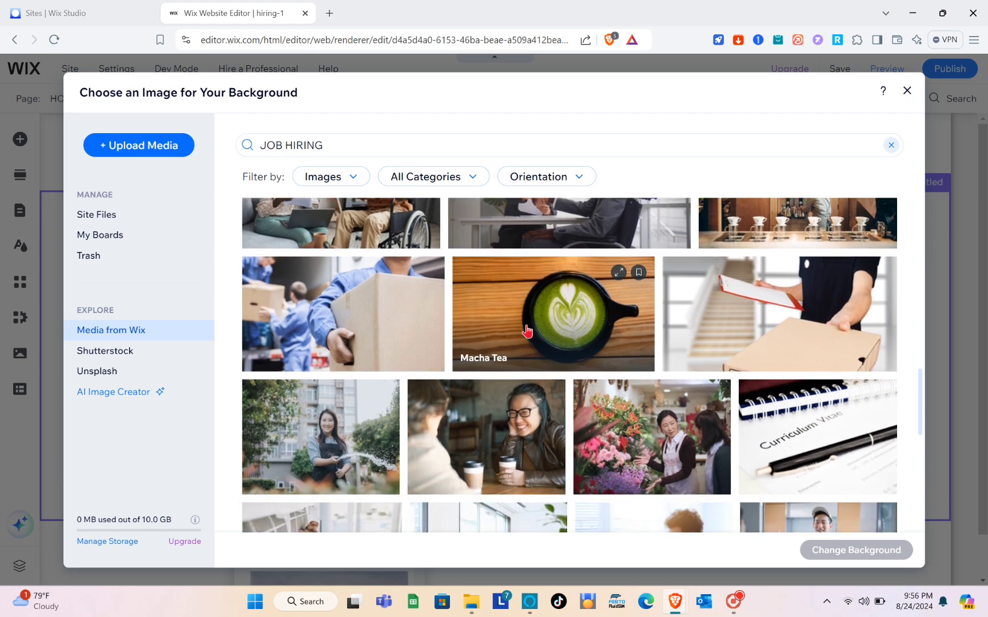
scroll(515, 408, down, 3)
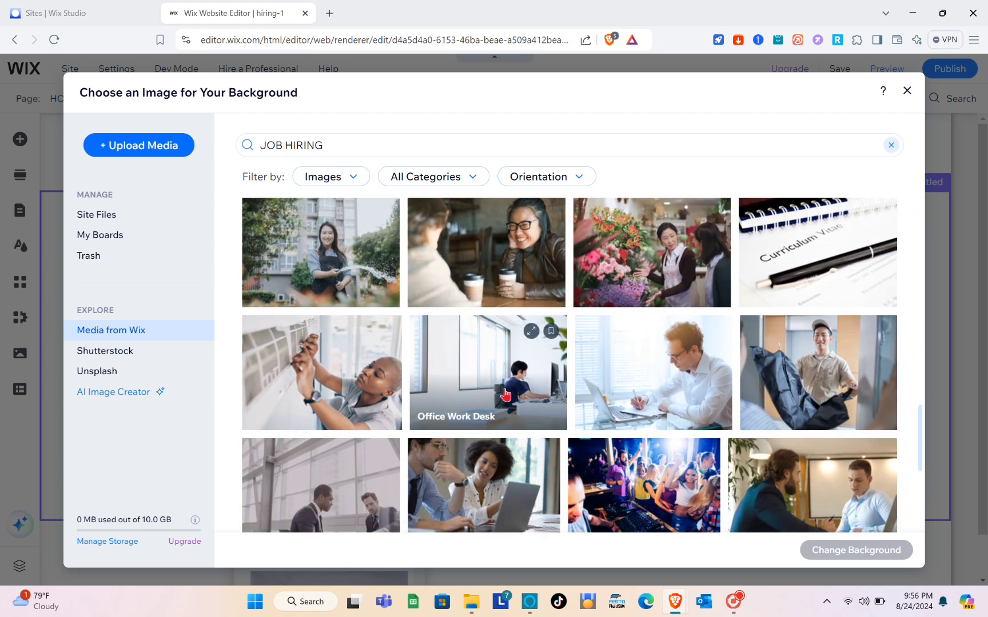
Make the Office Work Desk photo the section background and close the background panel
click(464, 382)
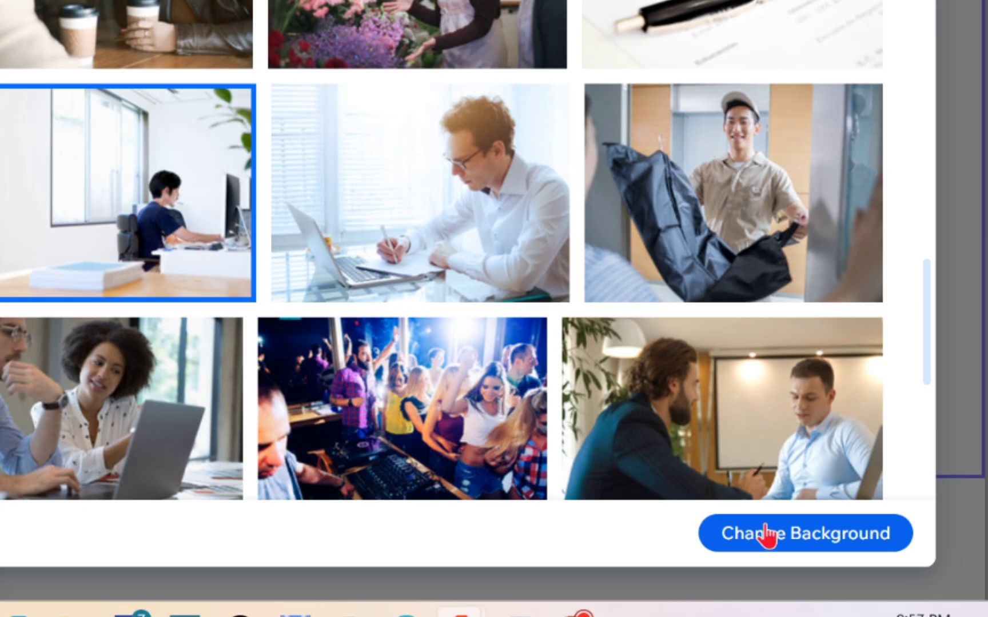
click(766, 535)
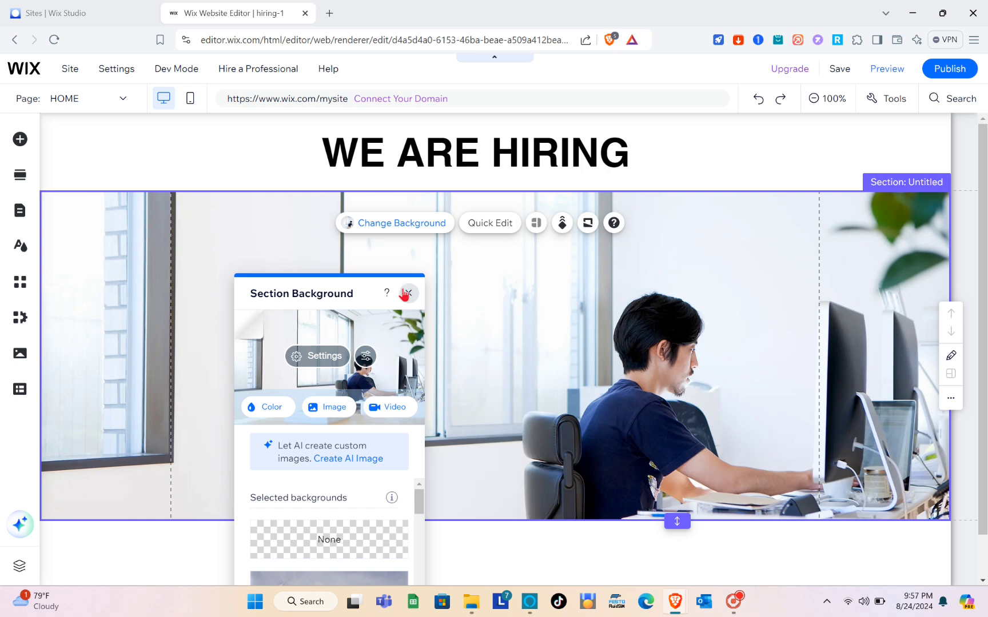
click(407, 293)
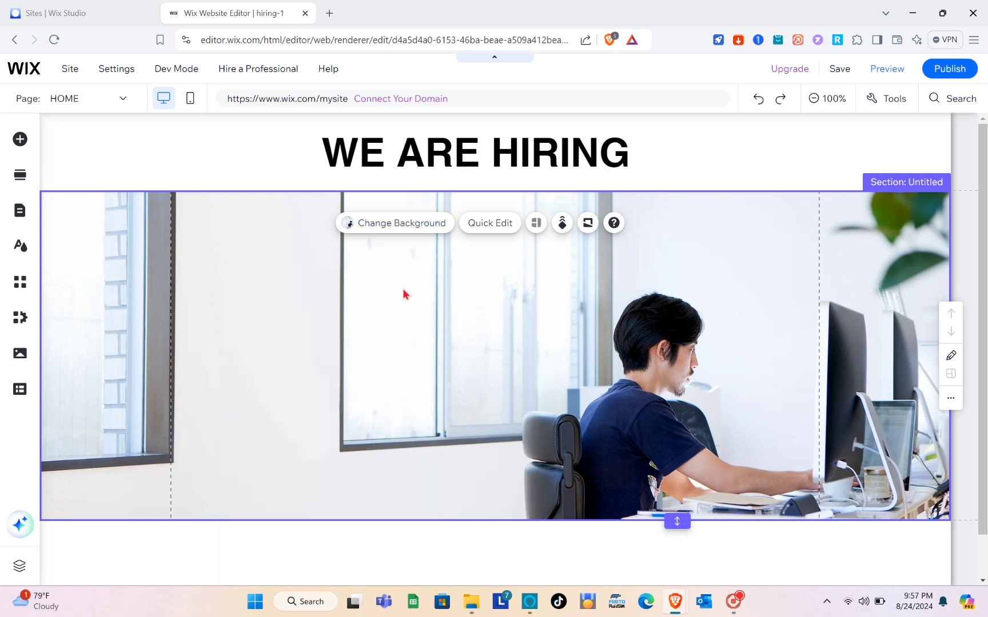
scroll(382, 359, down, 1)
scroll(382, 359, up, 1)
scroll(382, 359, down, 1)
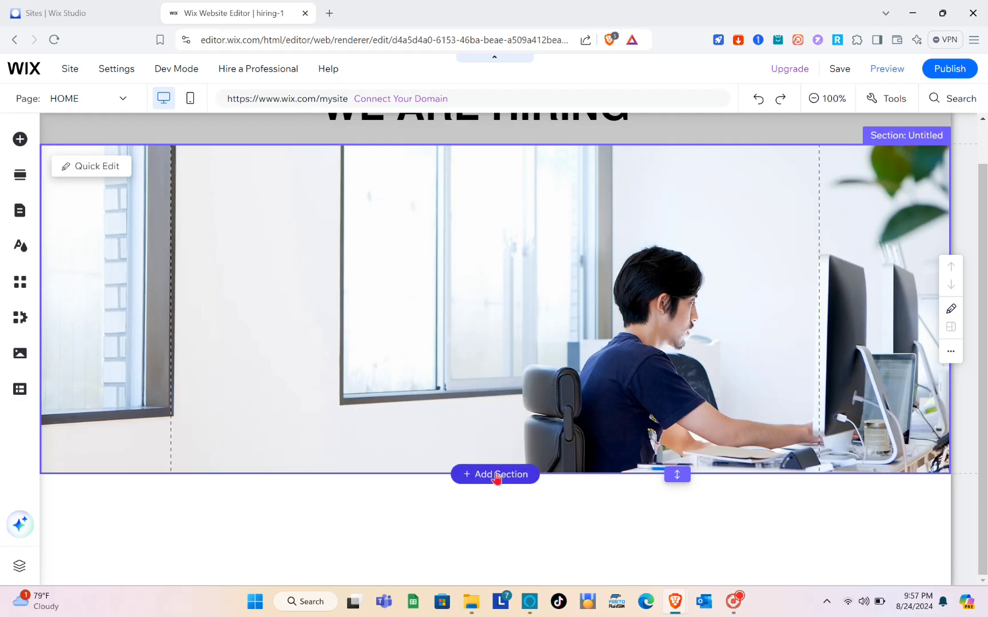
Browse the section categories and add the Welcome template 'Grow Your Vision' below the office photo
click(496, 476)
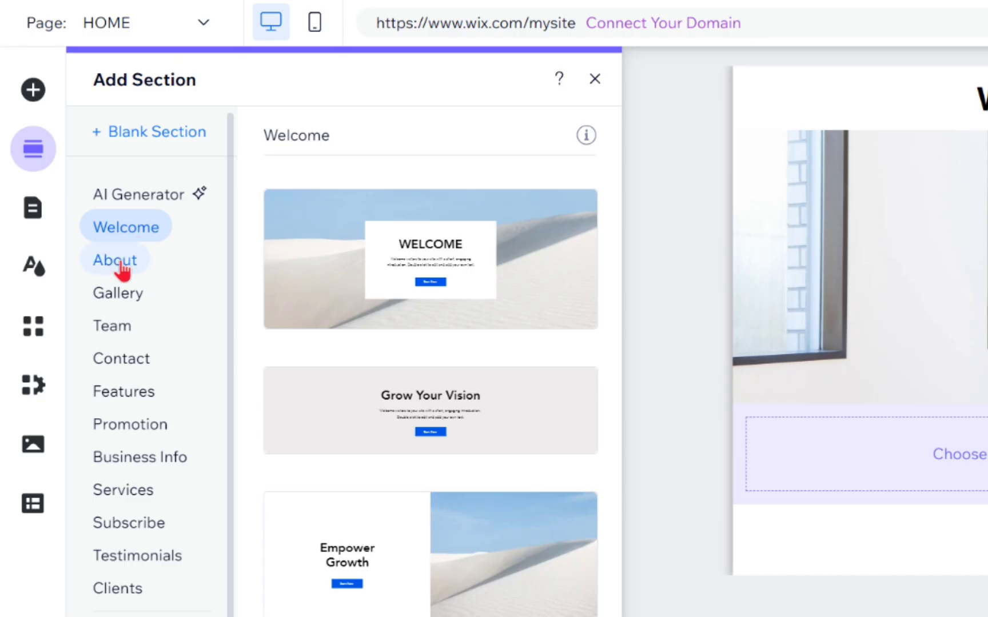
click(121, 267)
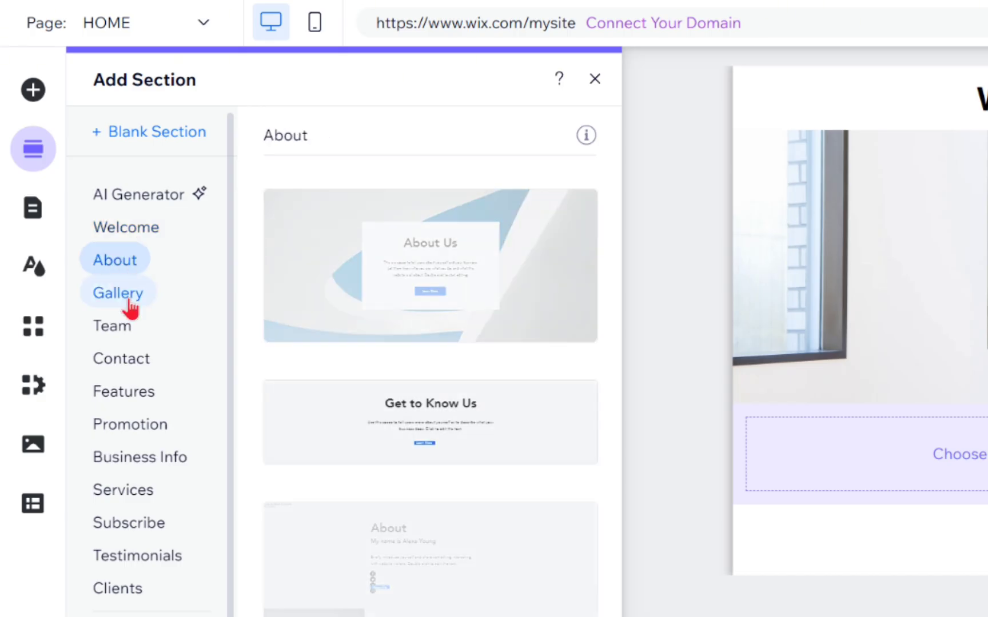
click(124, 298)
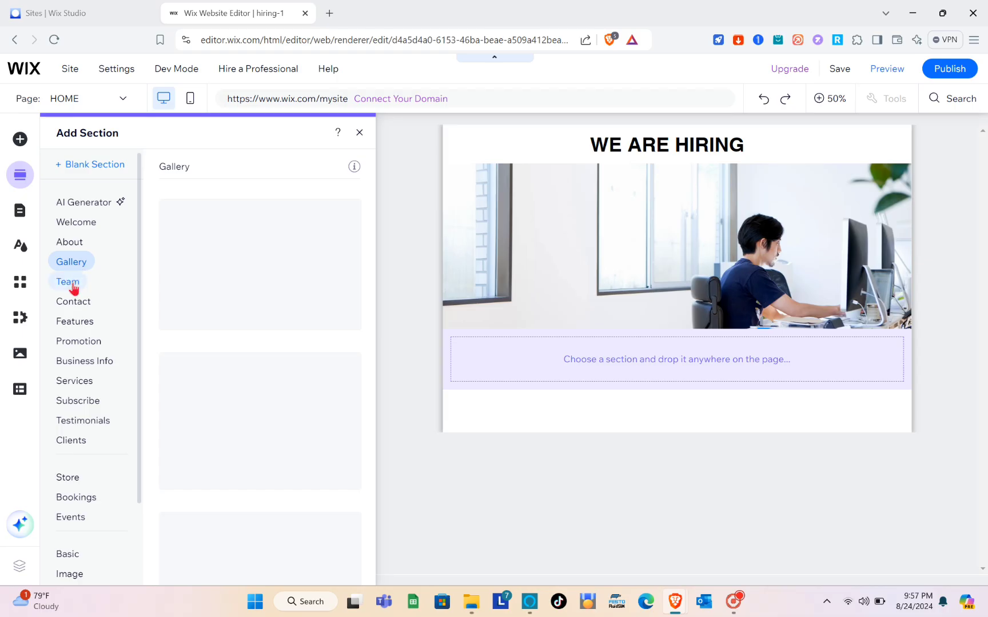
click(72, 283)
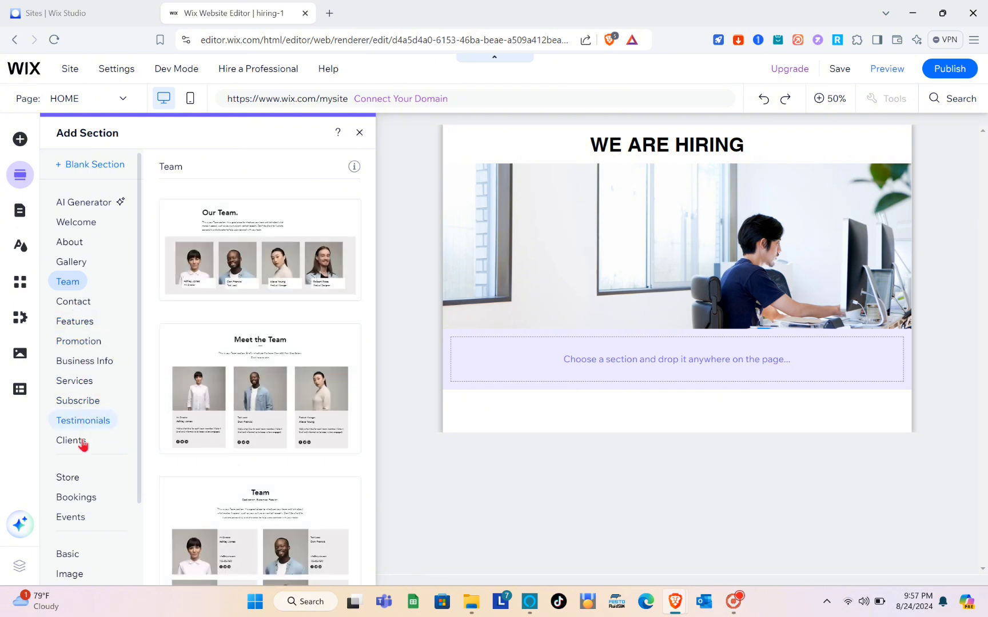
scroll(82, 456, down, 3)
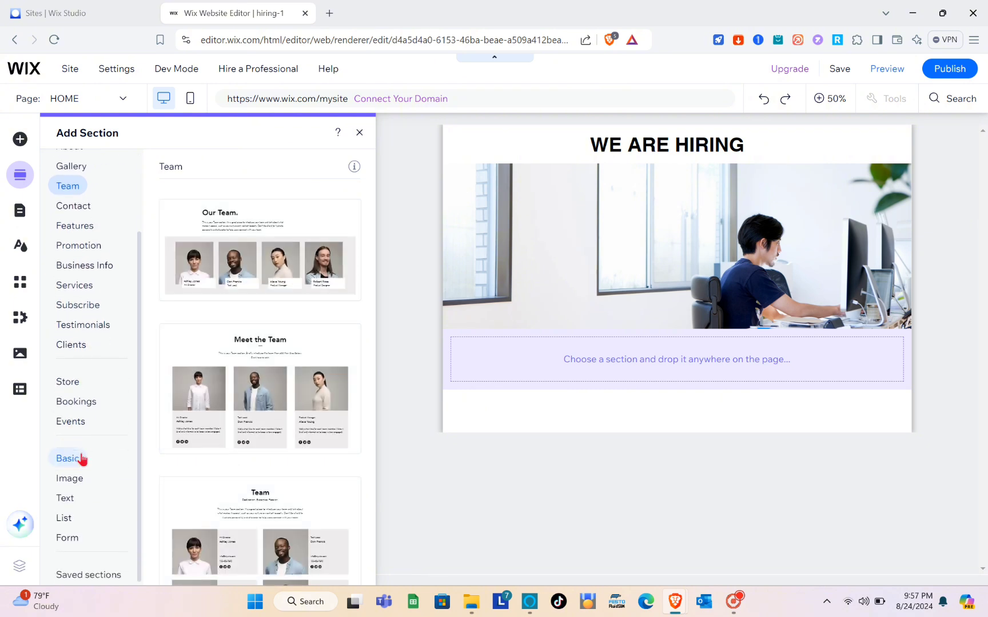
scroll(81, 460, up, 2)
scroll(62, 520, down, 2)
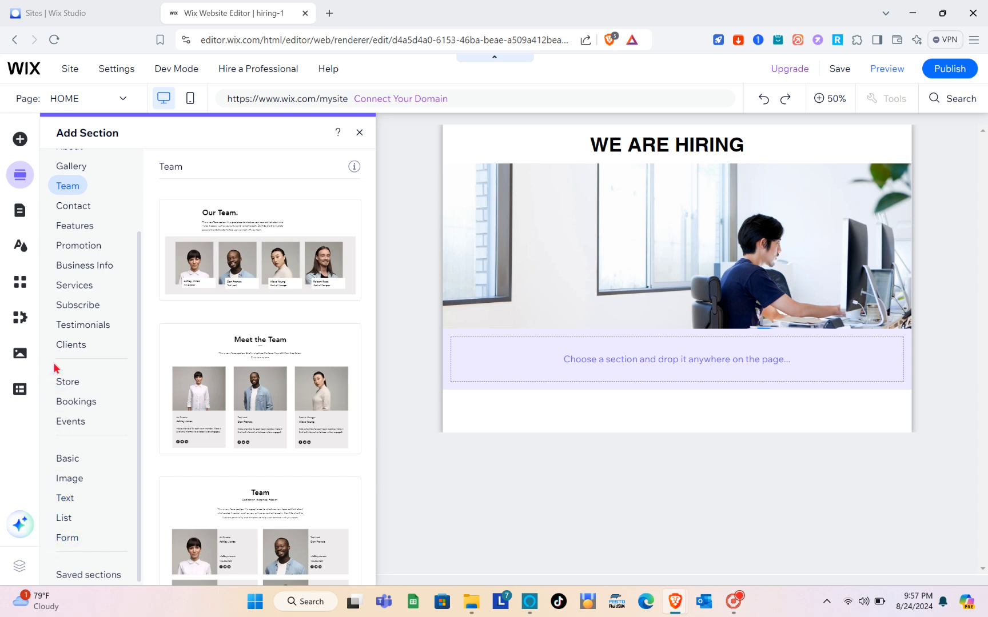
scroll(55, 365, up, 3)
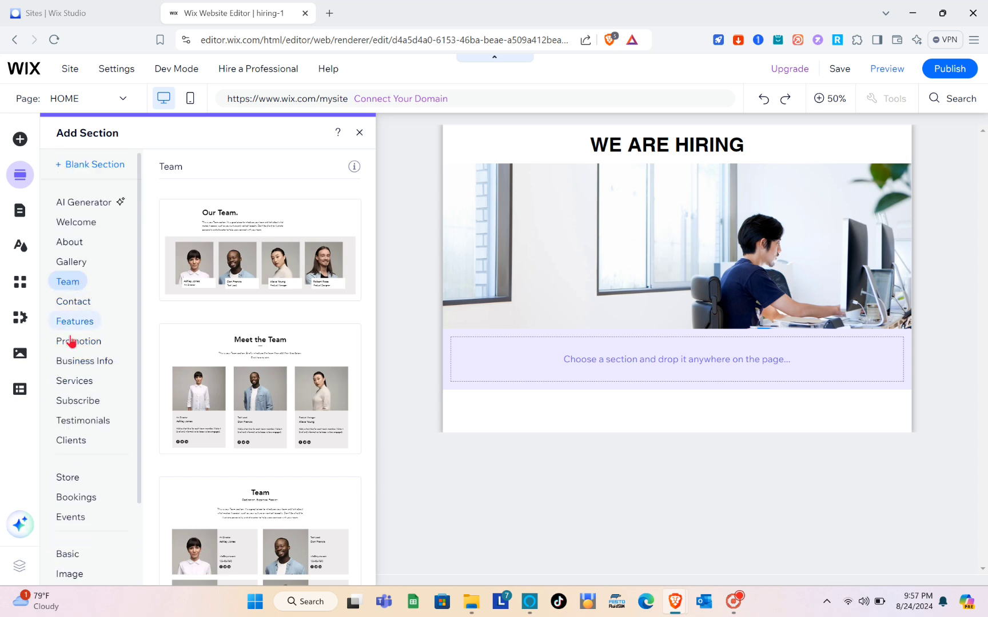
click(91, 225)
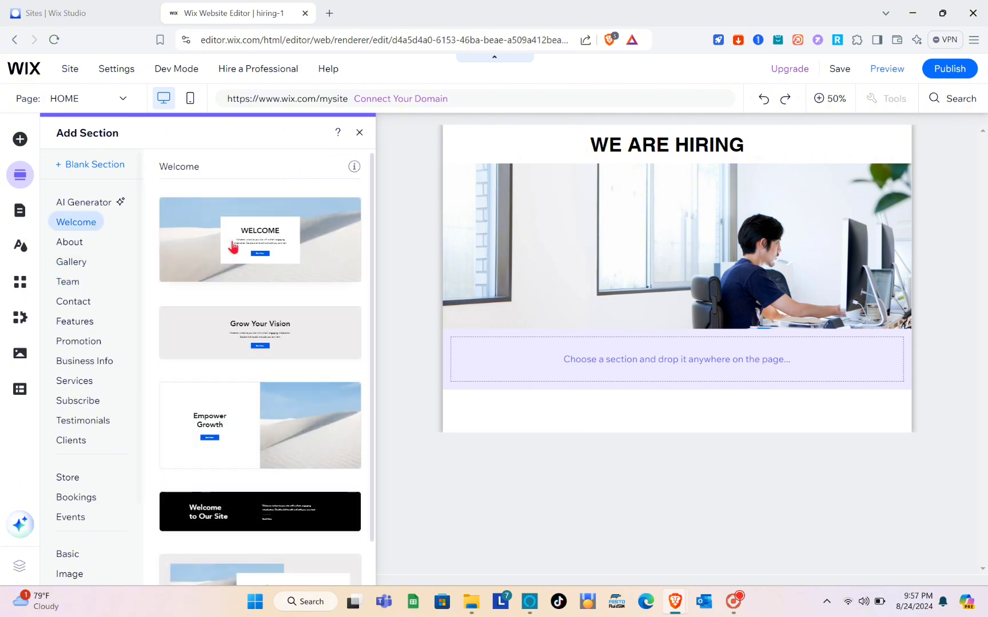
click(263, 340)
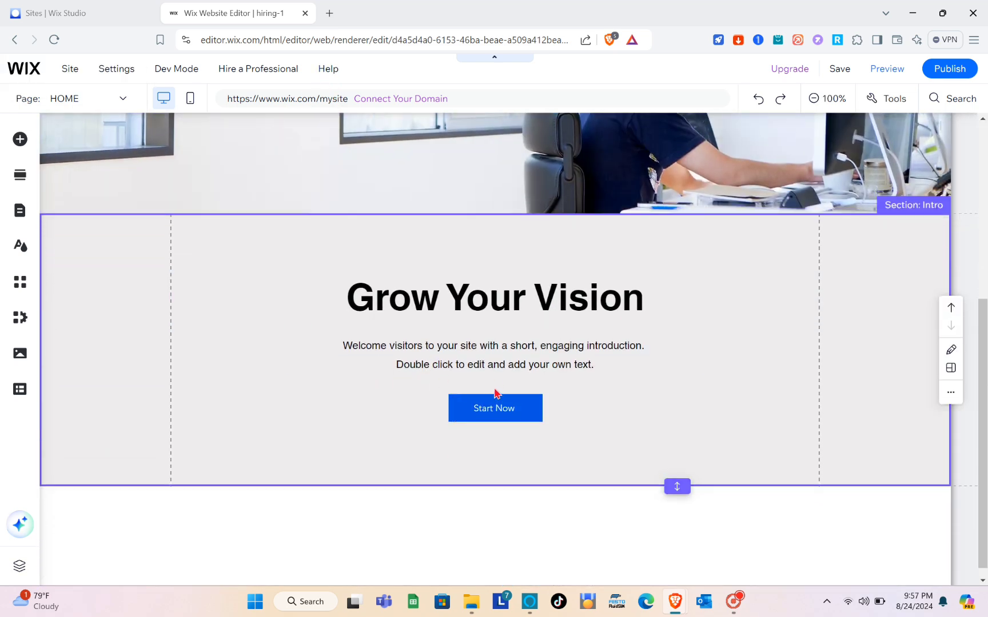
Replace the Grow Your Vision heading with 'Start Working With Us' and finish editing the intro text
click(474, 294)
double_click(476, 297)
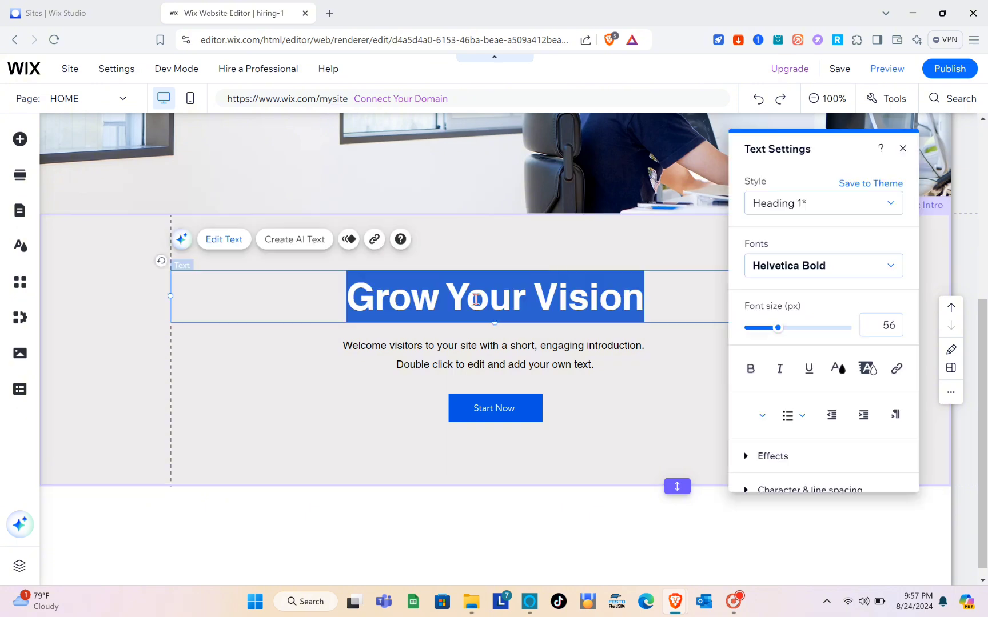
click(533, 357)
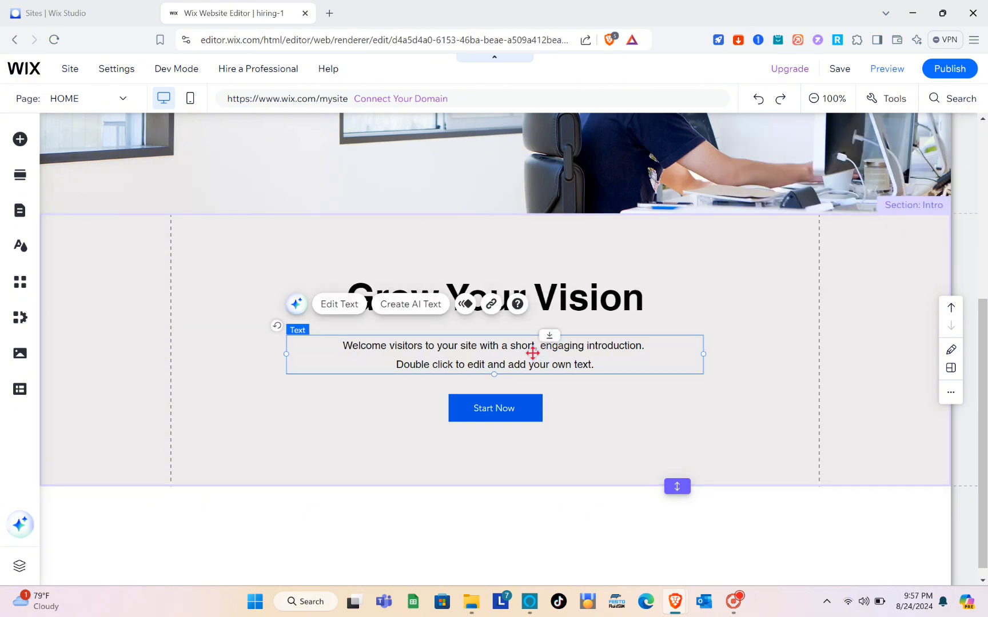
click(556, 284)
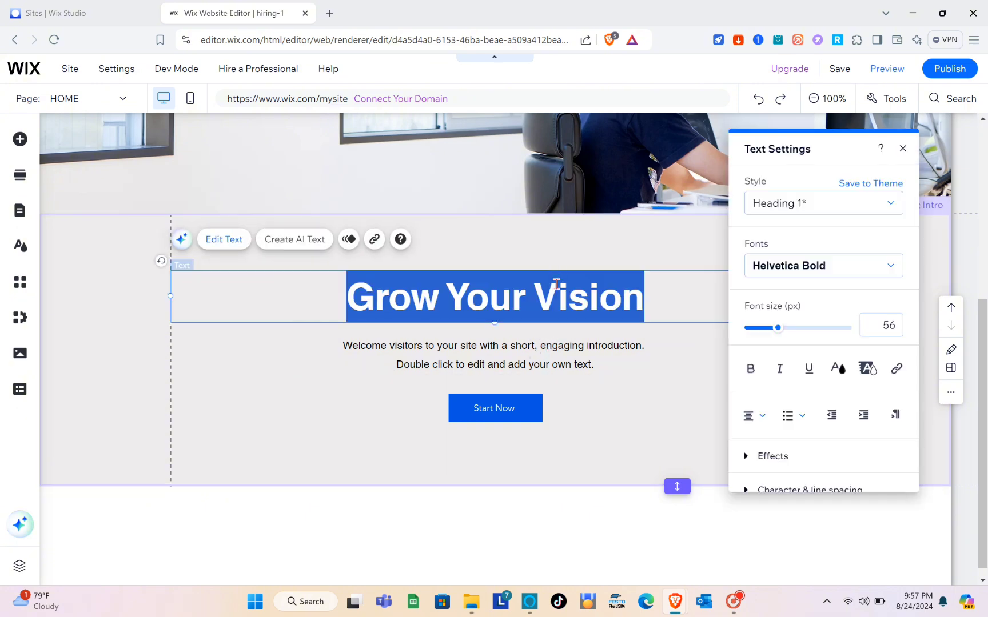
text(Start )
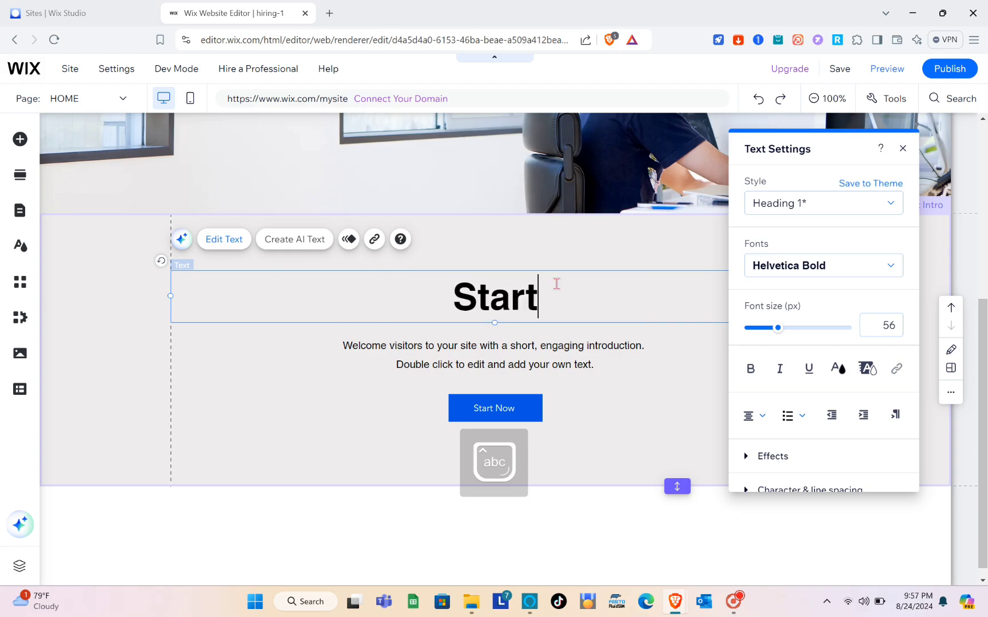
text(Working)
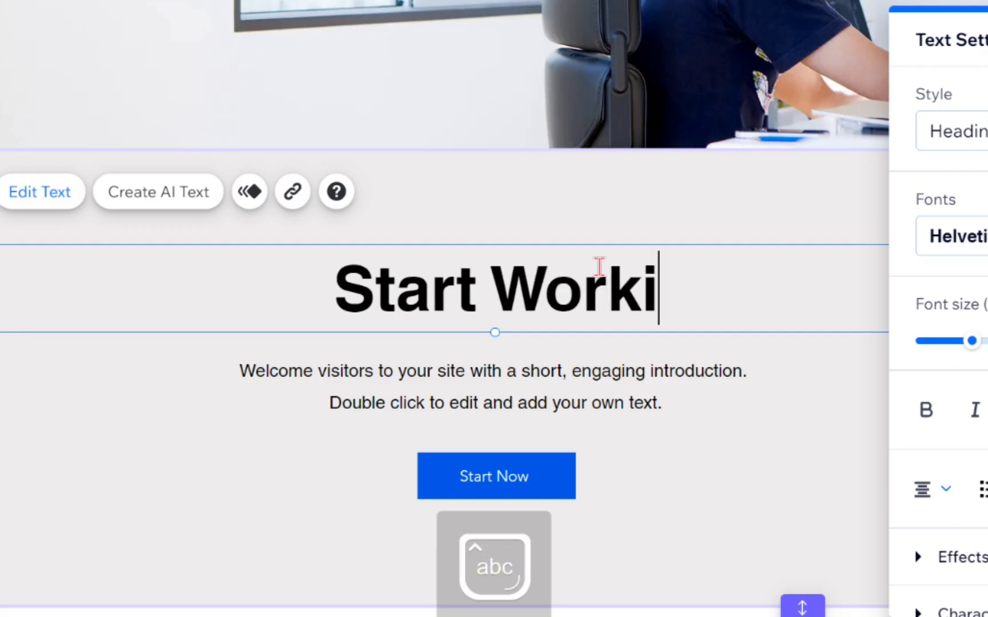
text( With )
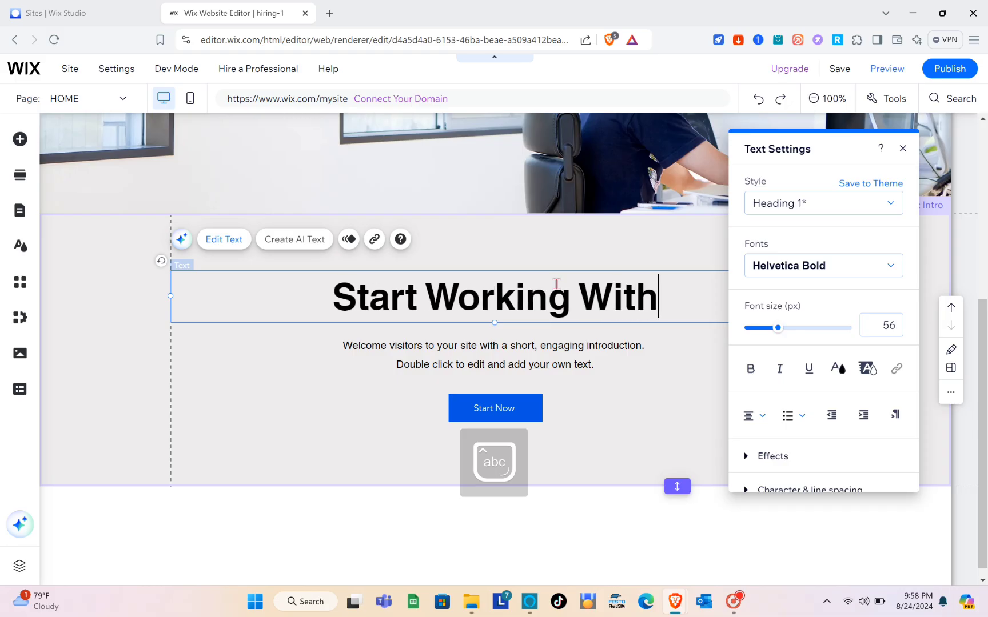
text(Us)
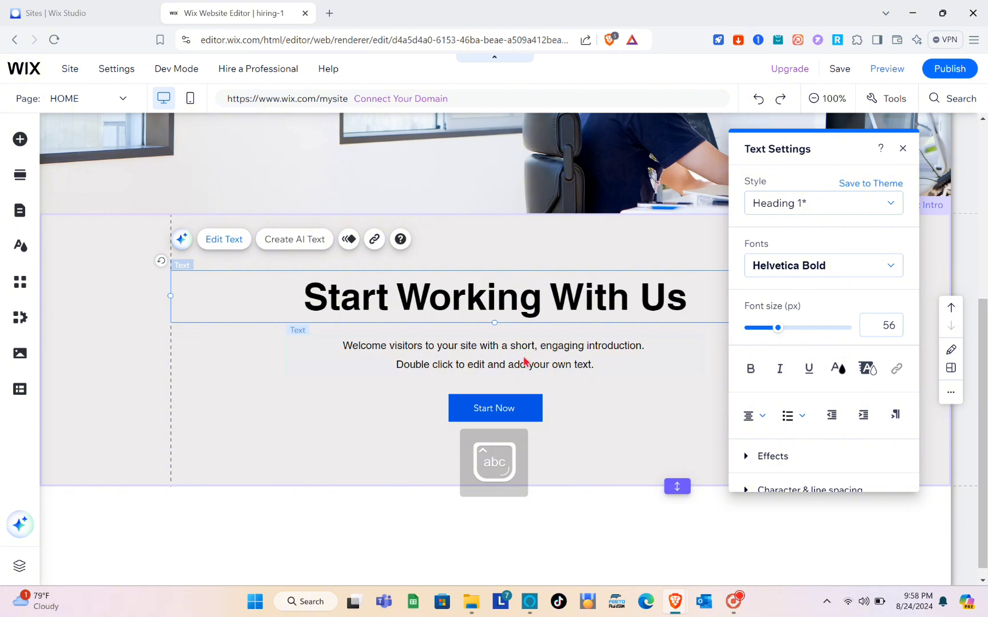
click(523, 360)
double_click(523, 360)
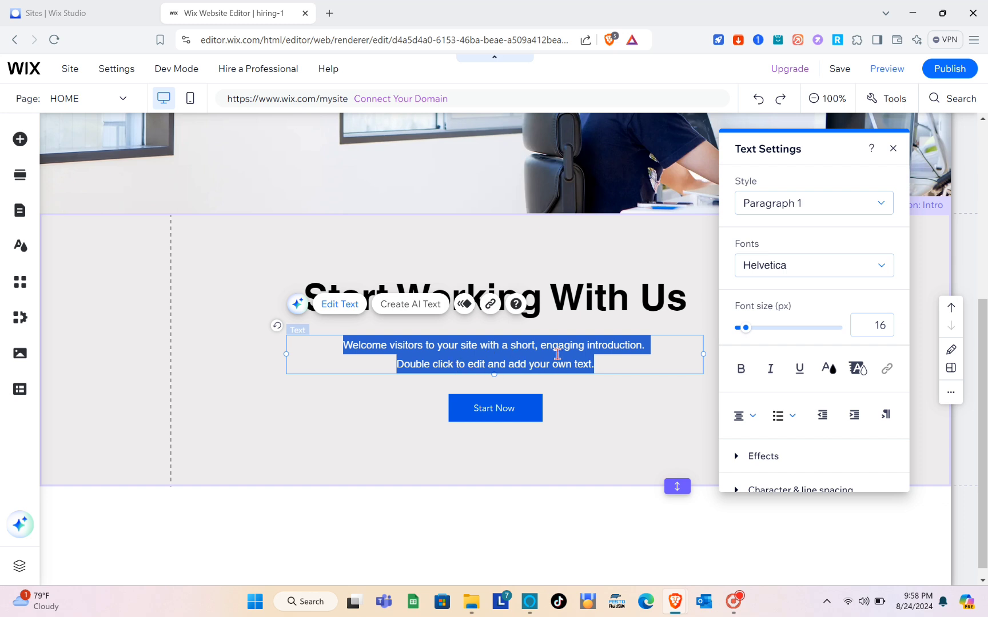
click(616, 392)
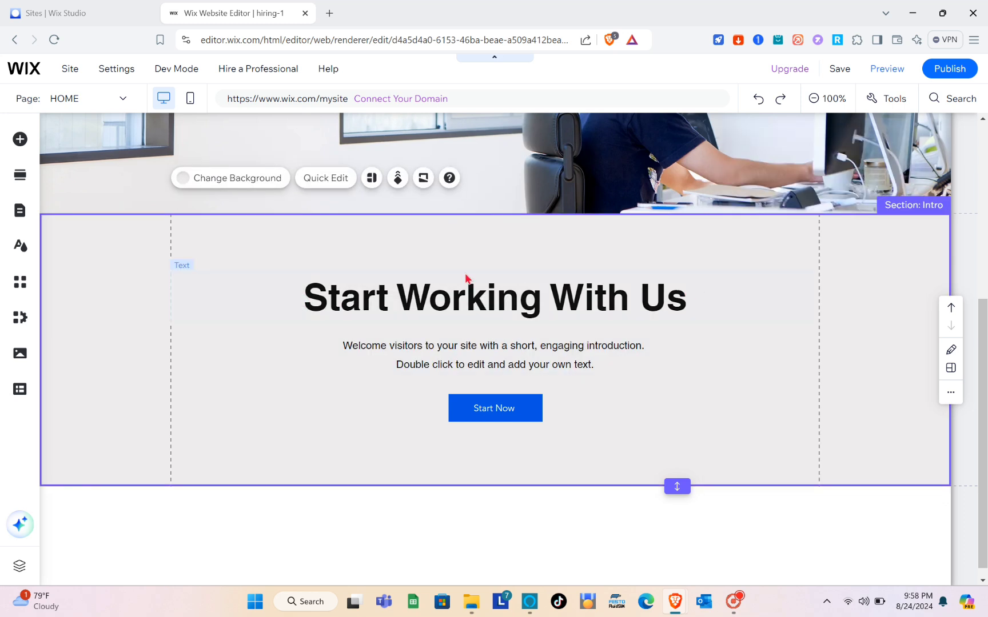
Fill the Intro section background with the custom greyish-brown colour #7A6A6A and close the panels
click(252, 182)
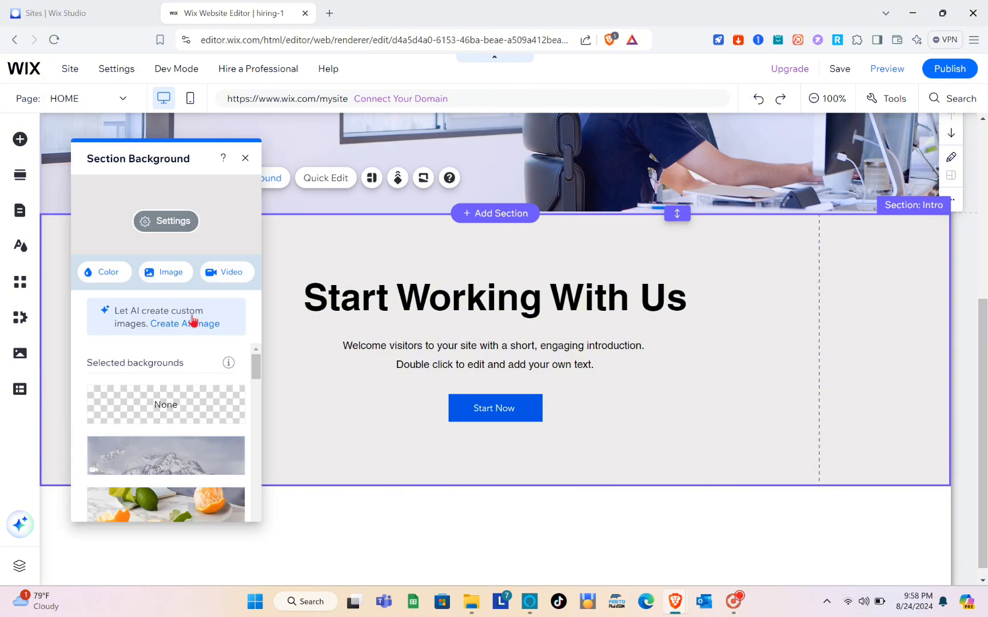
click(113, 275)
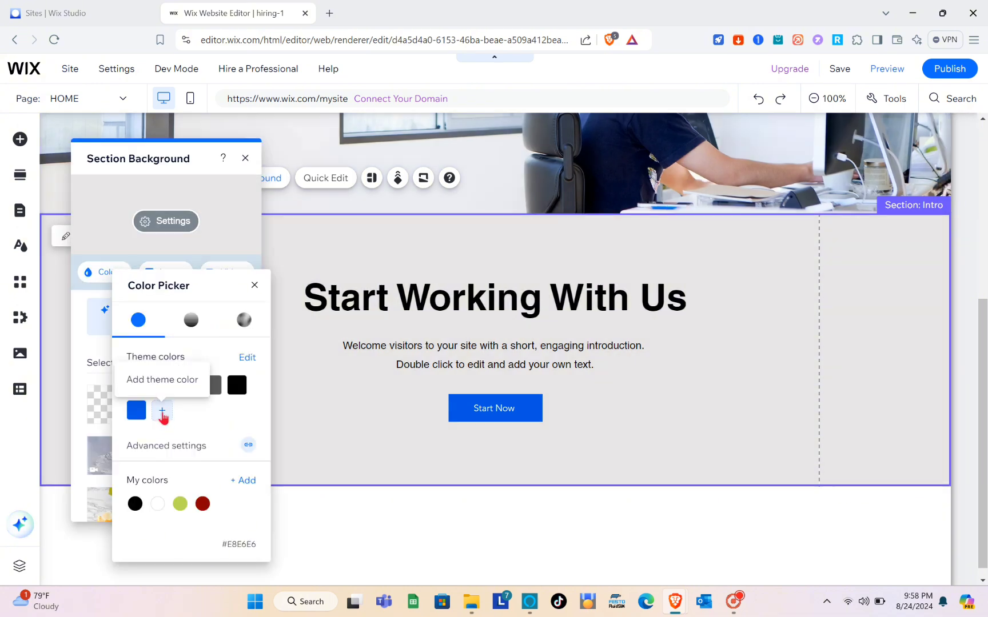
click(163, 412)
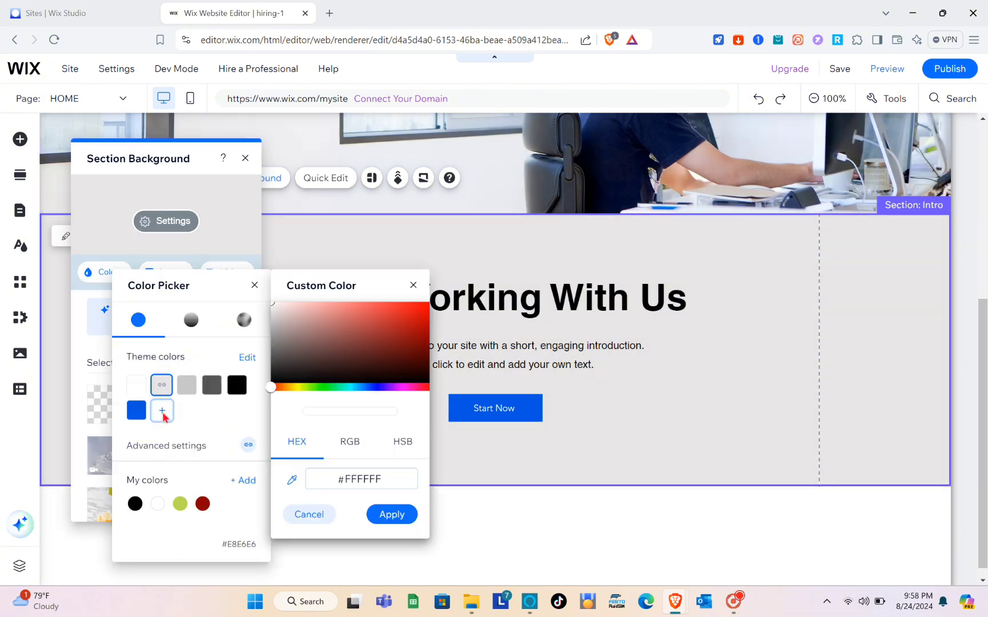
drag(275, 391, 293, 388)
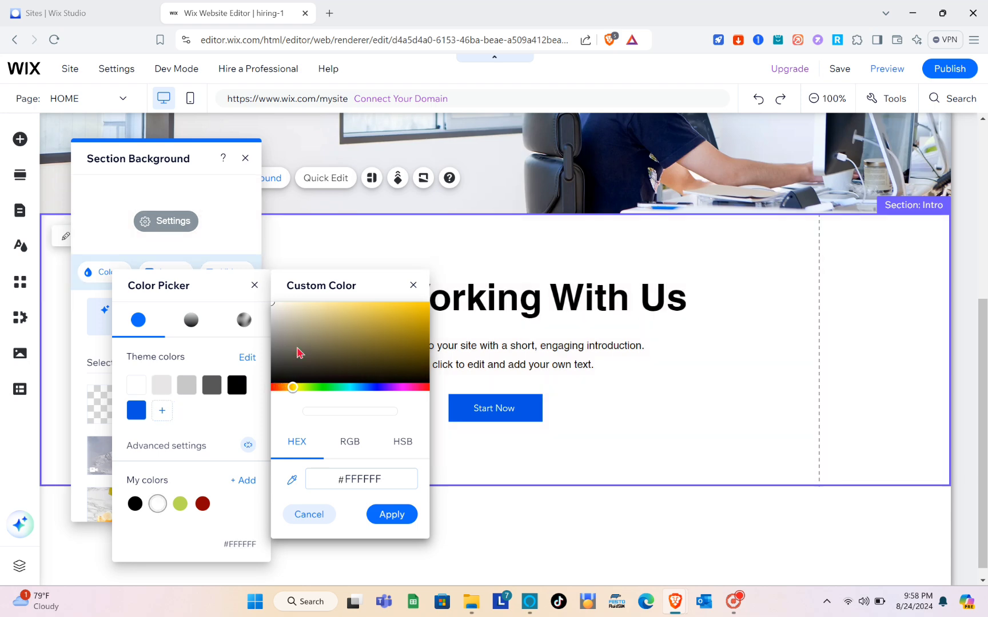
mouse_move(304, 333)
mouse_down()
mouse_move(281, 340)
mouse_move(285, 317)
mouse_move(300, 348)
mouse_move(281, 330)
mouse_up()
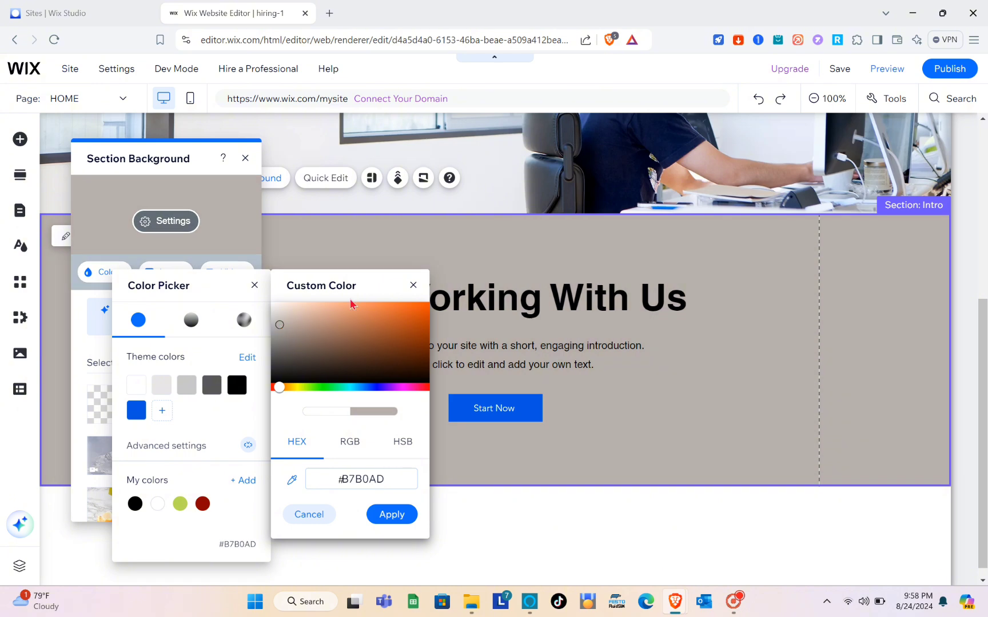
click(413, 285)
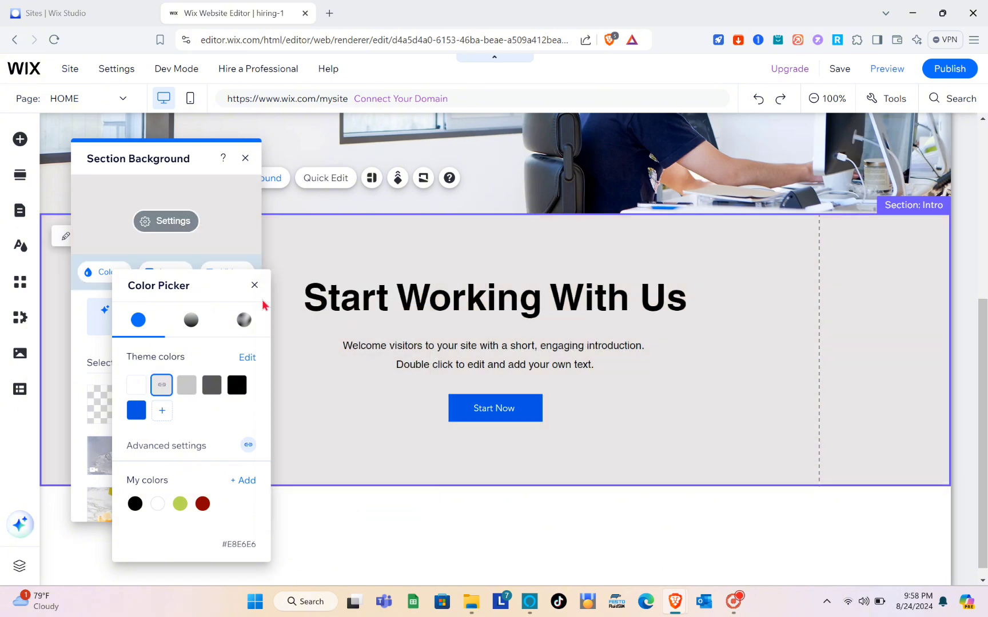
click(164, 418)
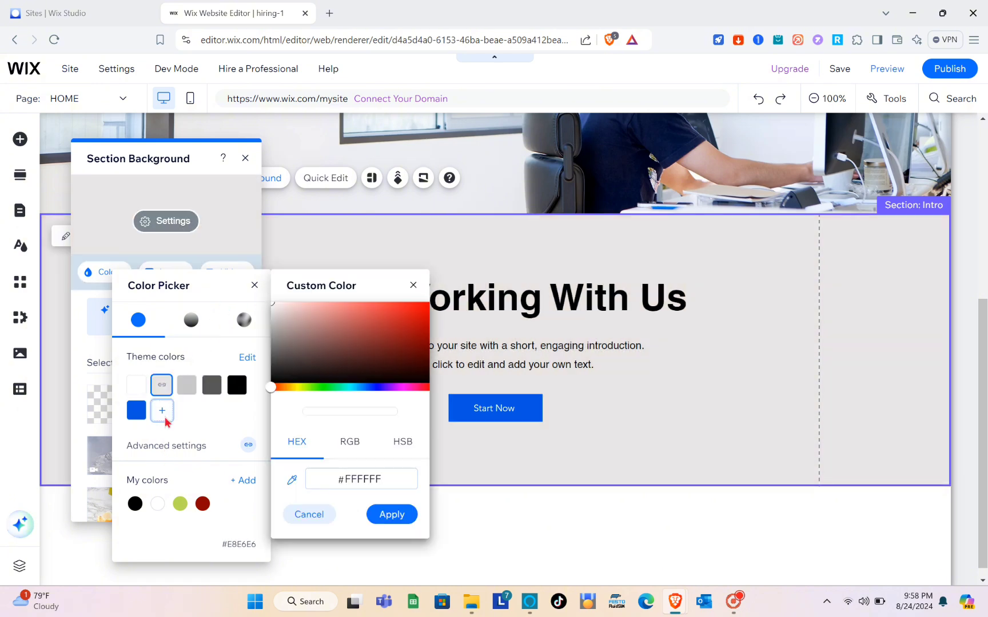
drag(274, 310, 294, 350)
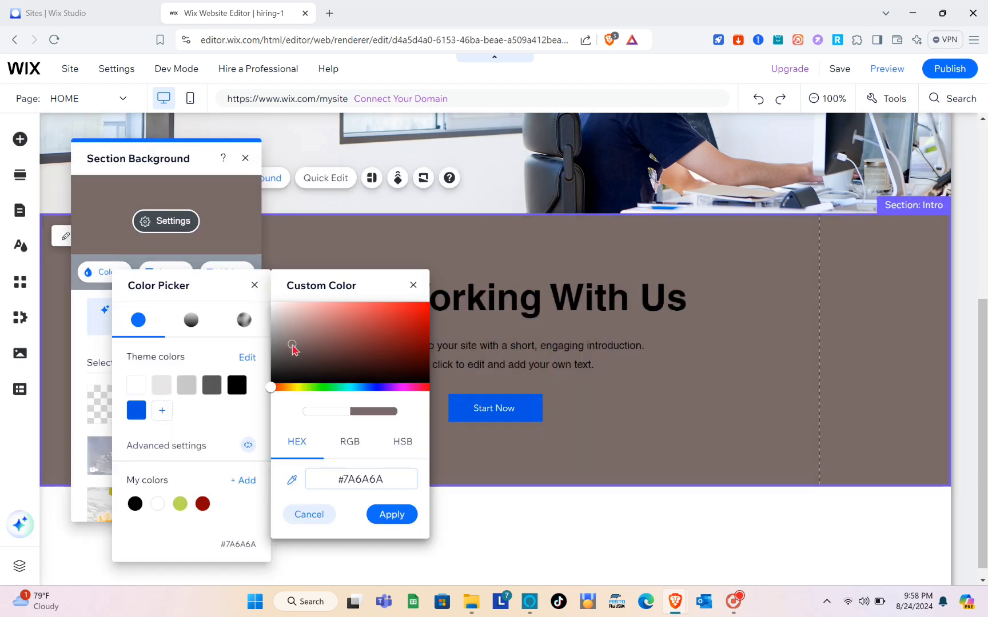
click(409, 518)
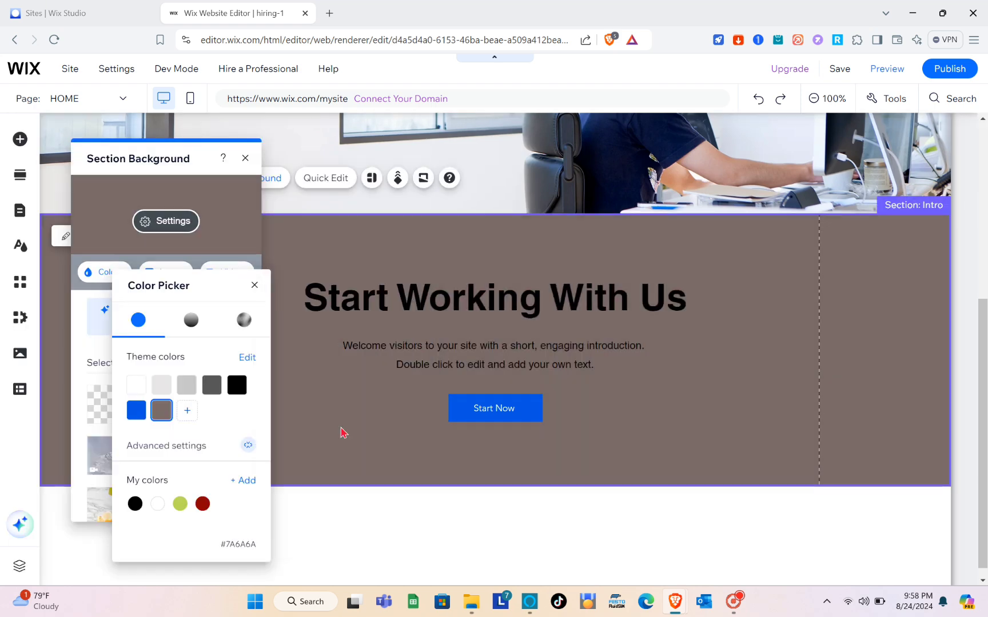
click(254, 286)
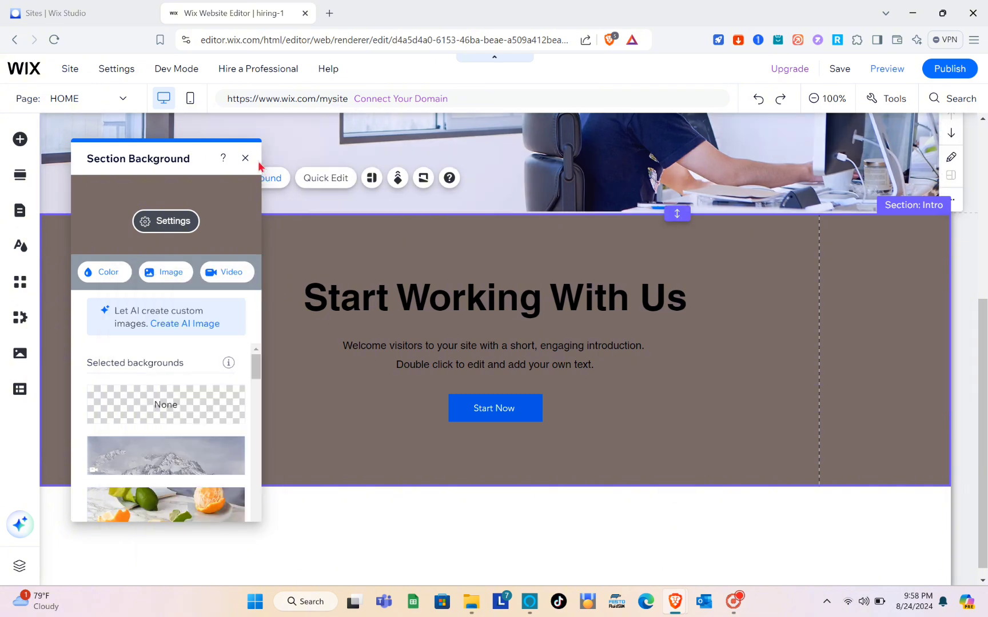
click(247, 160)
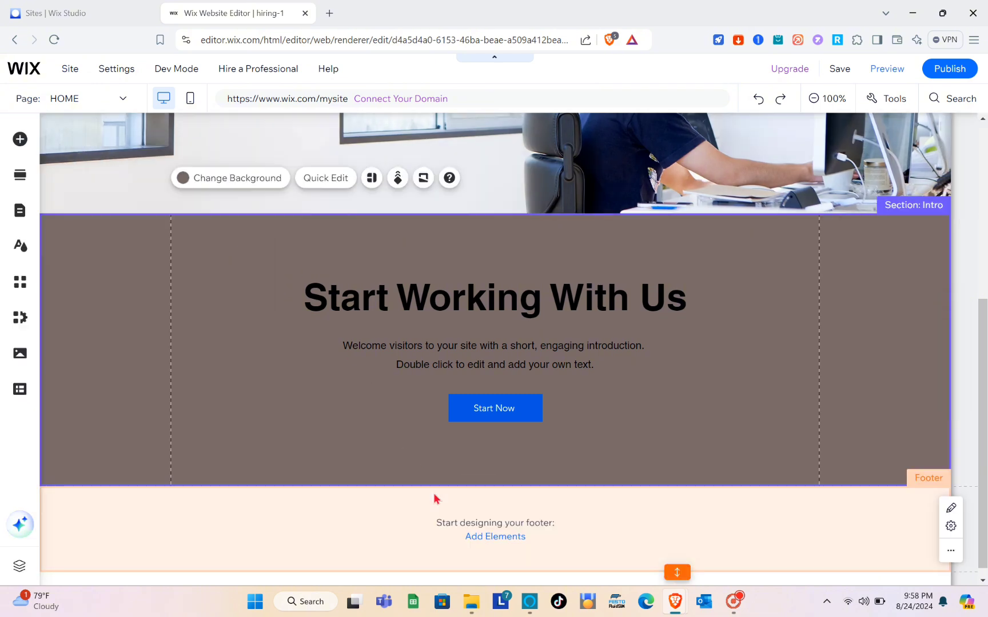
Drag the Welcome category's Empower Growth template into a new section below Start Working With Us
scroll(436, 519, up, 5)
scroll(436, 520, down, 3)
scroll(436, 519, down, 2)
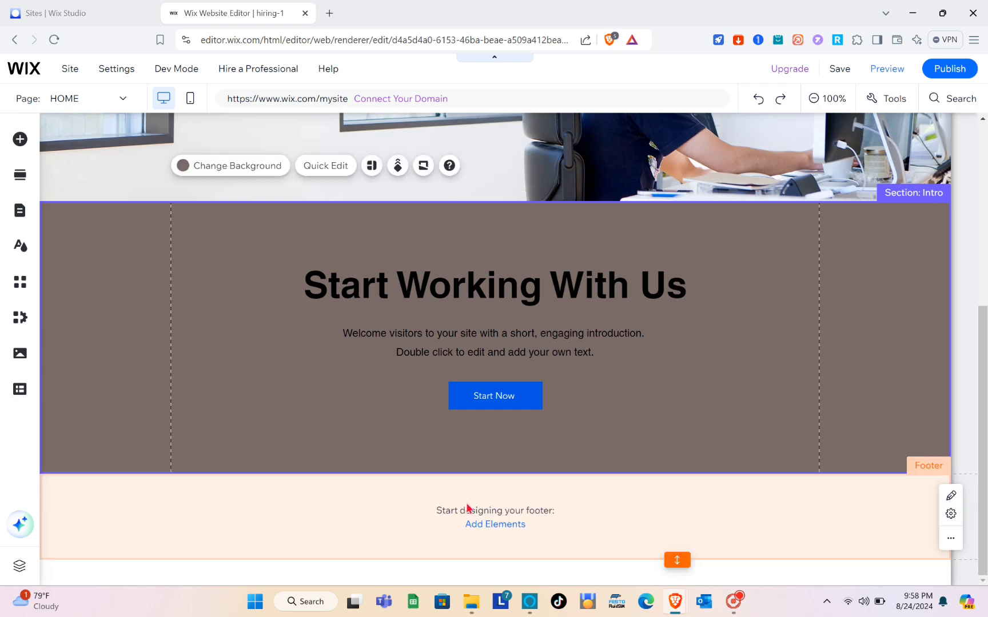
mouse_move(481, 474)
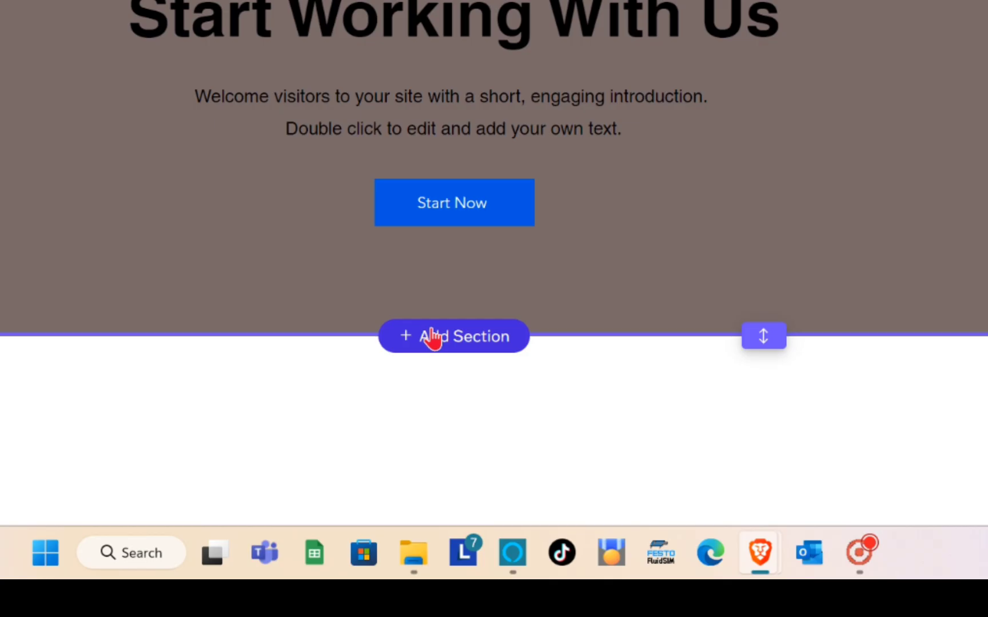
click(433, 337)
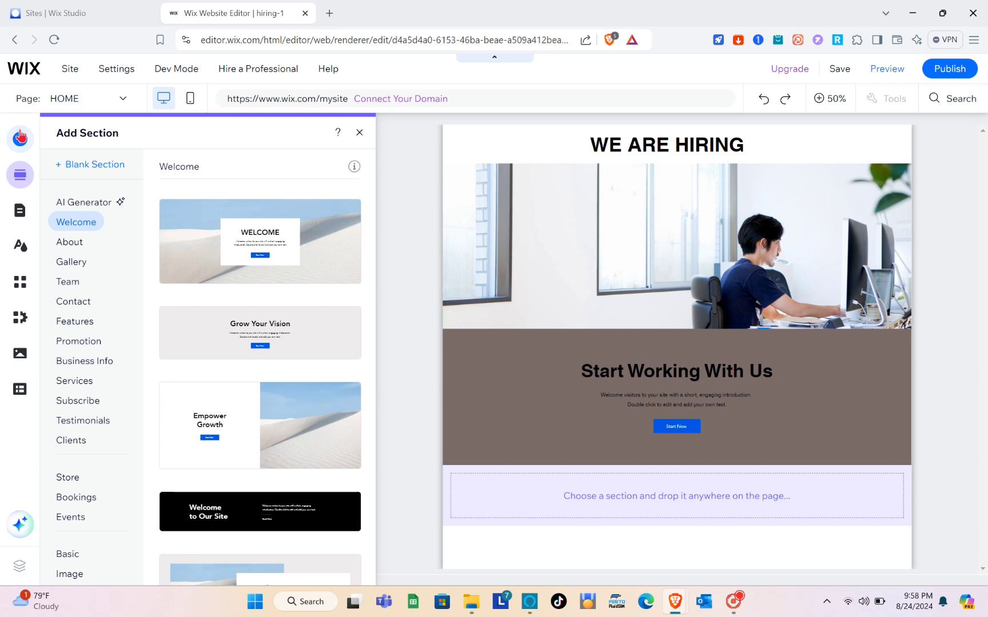
click(20, 137)
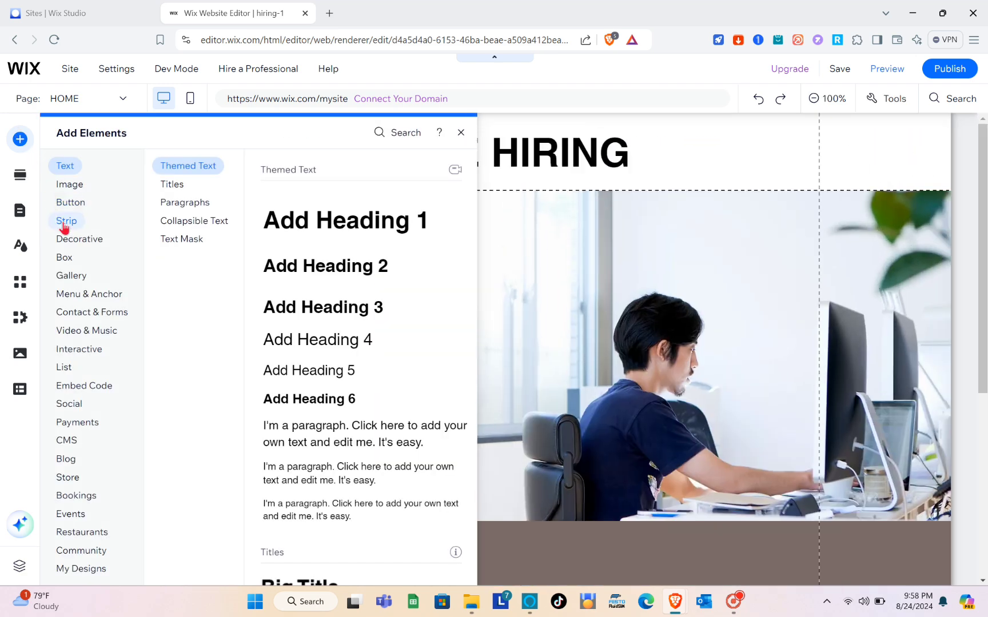
mouse_move(65, 228)
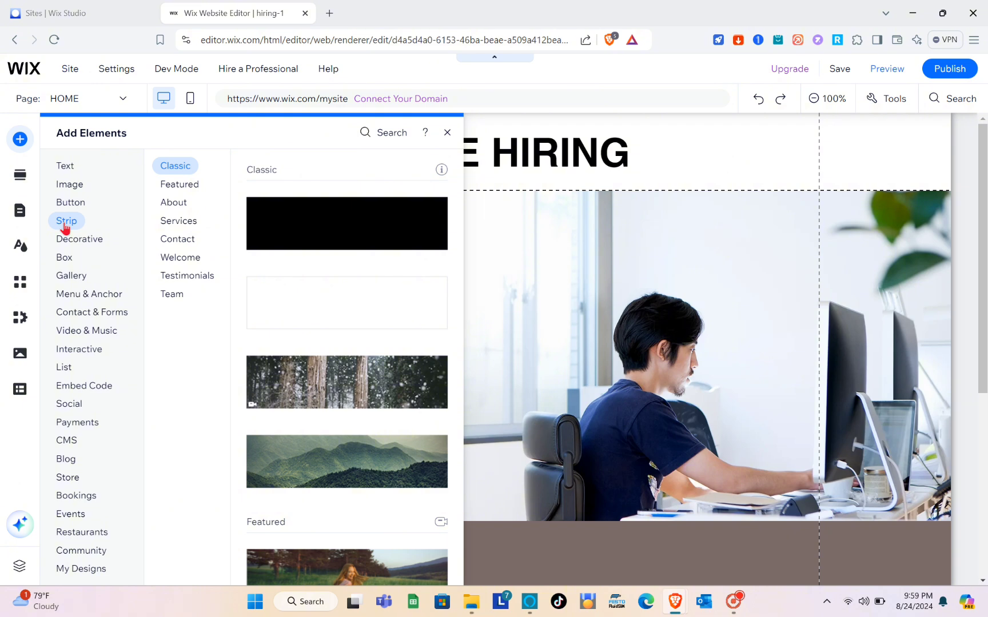
click(65, 228)
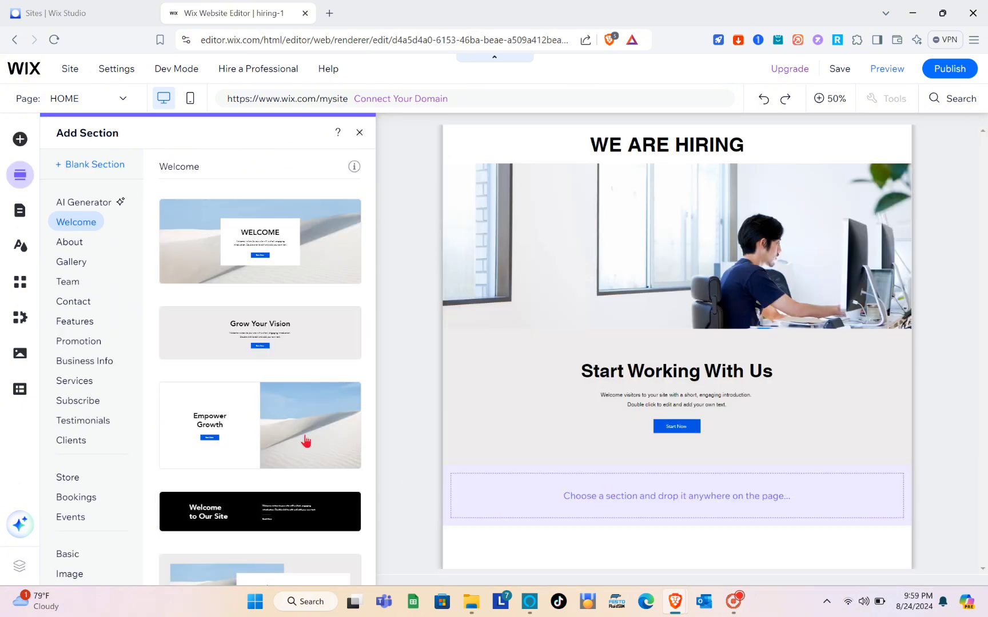
drag(275, 433, 609, 533)
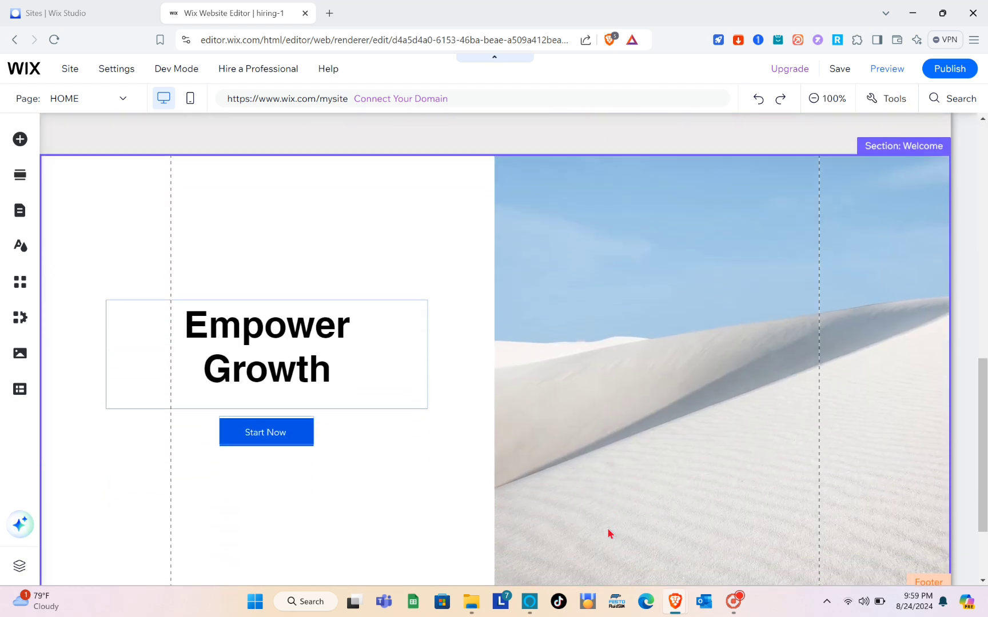
Delete the Empower Growth heading and the Start Now button from the new section
click(297, 311)
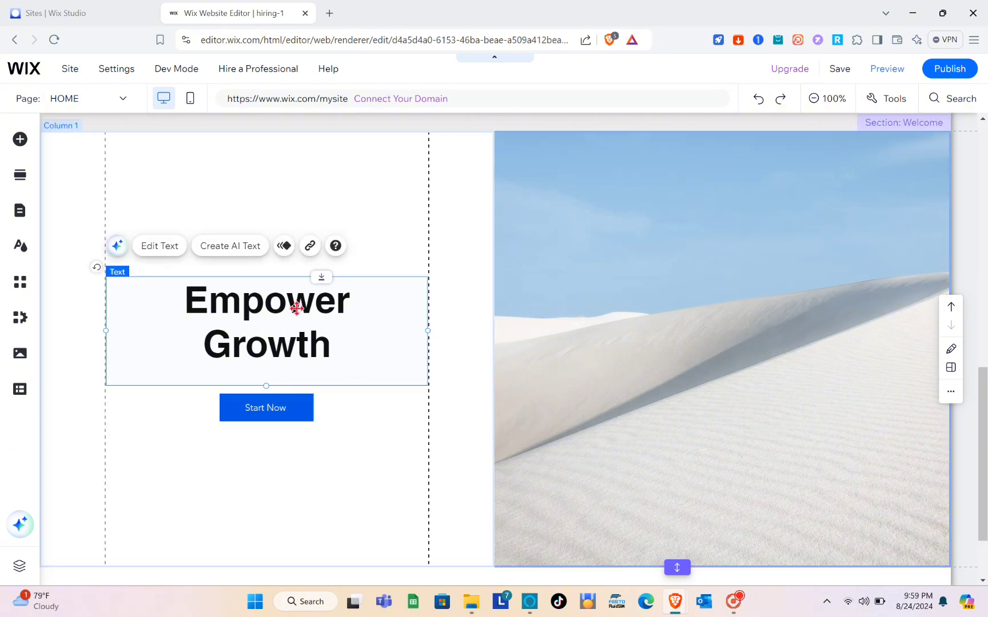
key(Delete)
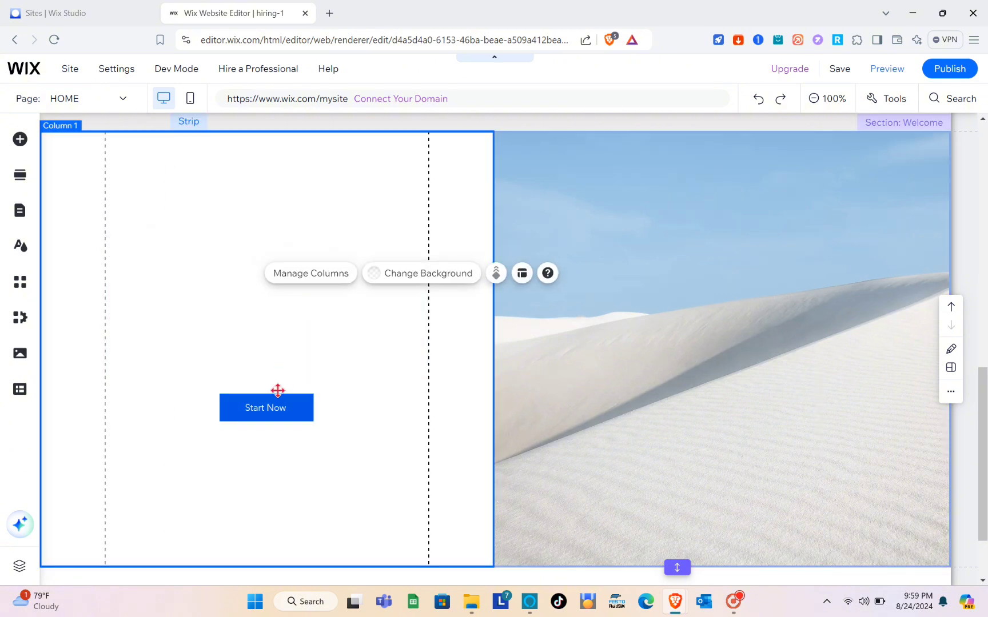
click(278, 409)
key(Delete)
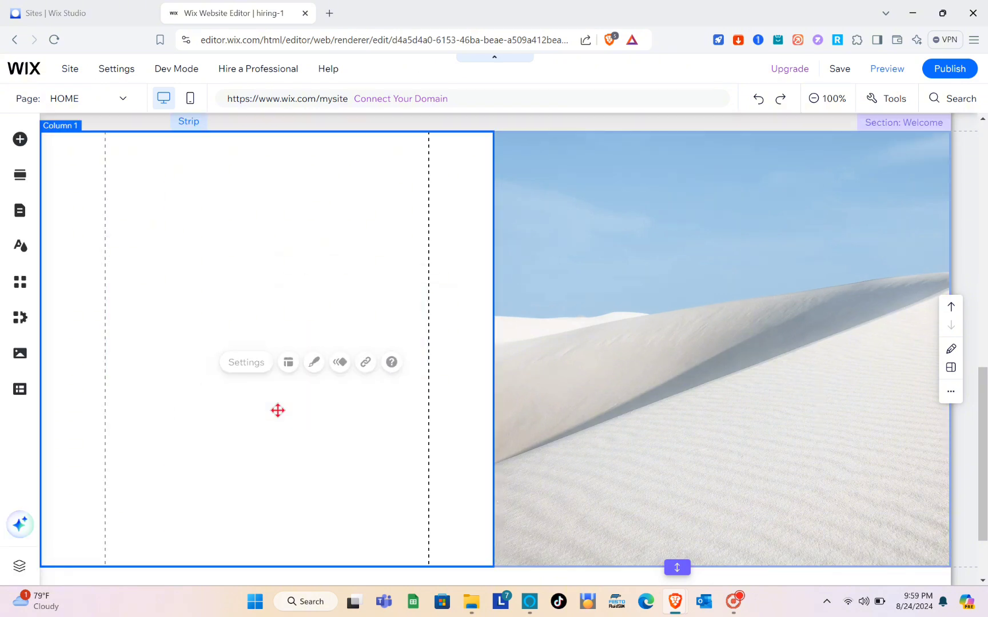
Give the right-hand picture column a light grey #C7C7C7 background
click(572, 307)
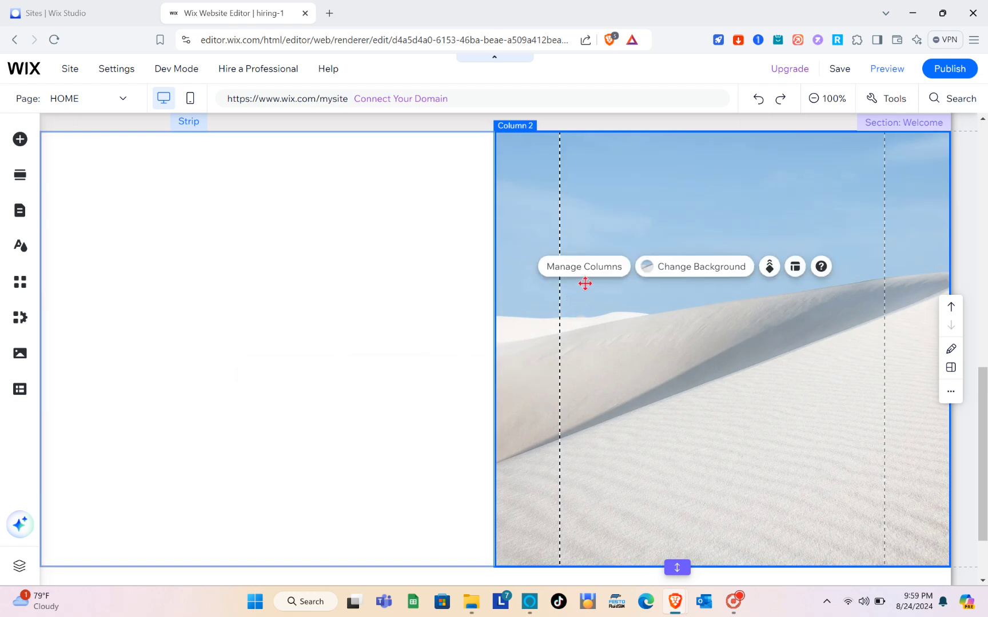
click(657, 269)
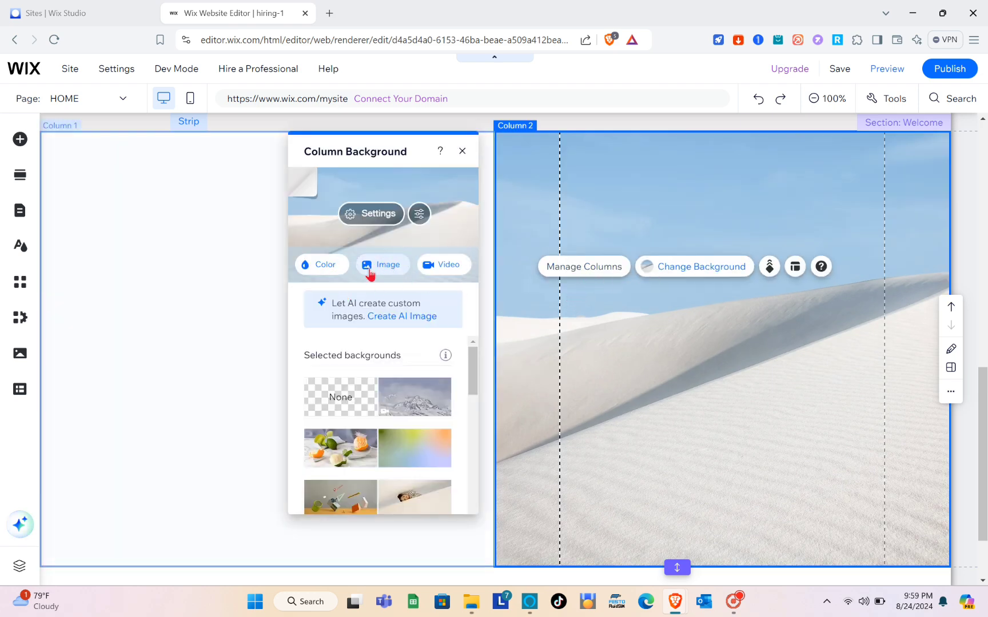
click(325, 267)
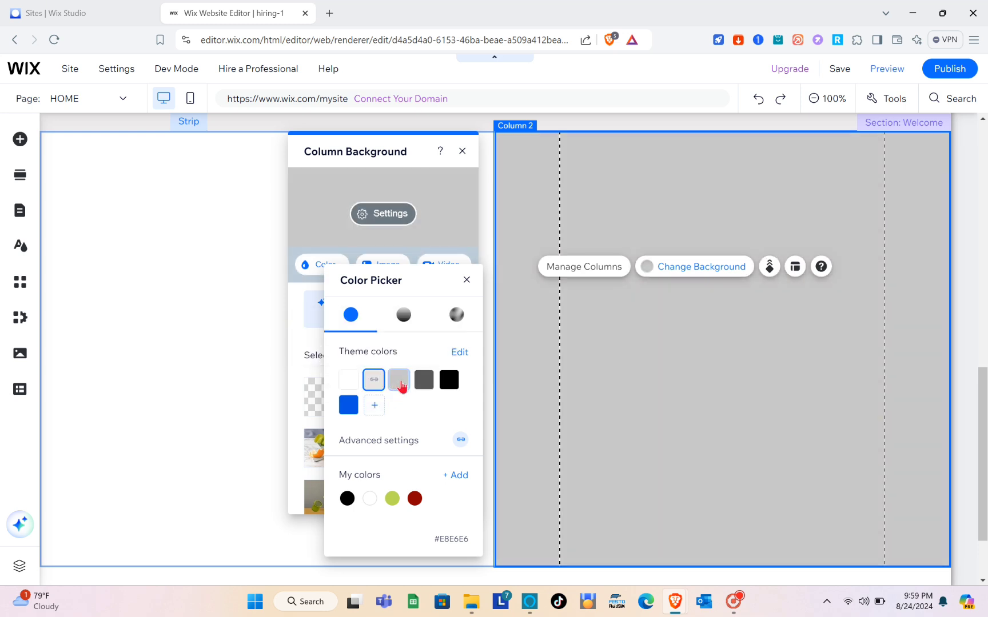
click(402, 387)
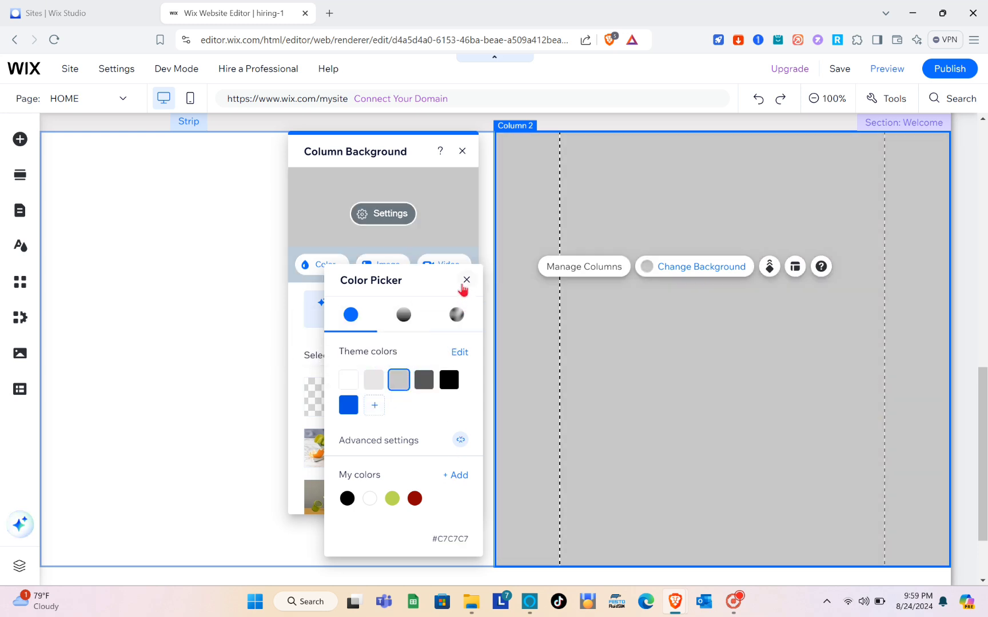
click(466, 281)
click(463, 152)
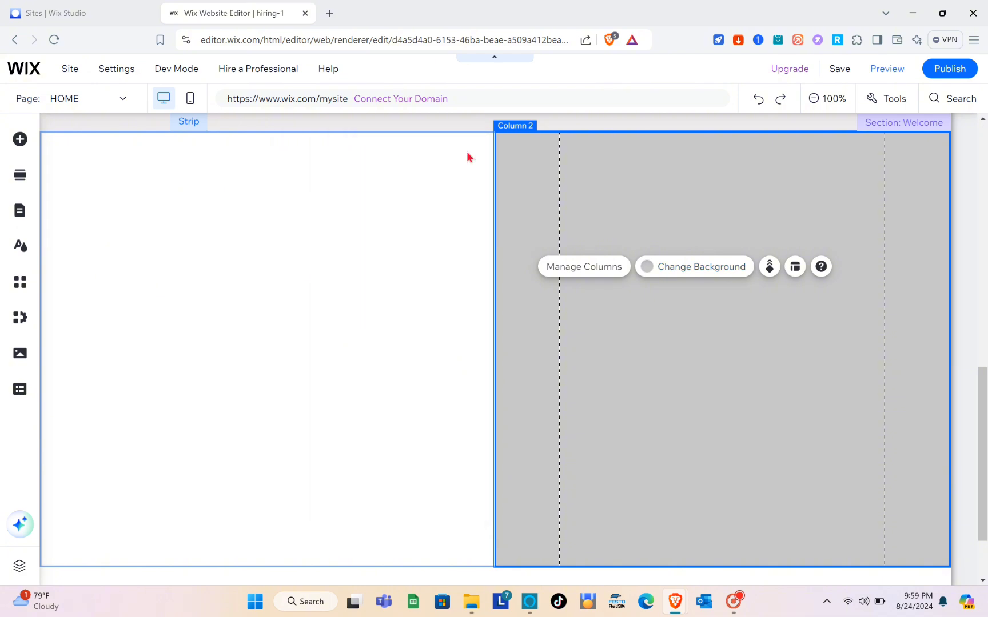
Apply the same grey to the left column and close the background panels
click(347, 234)
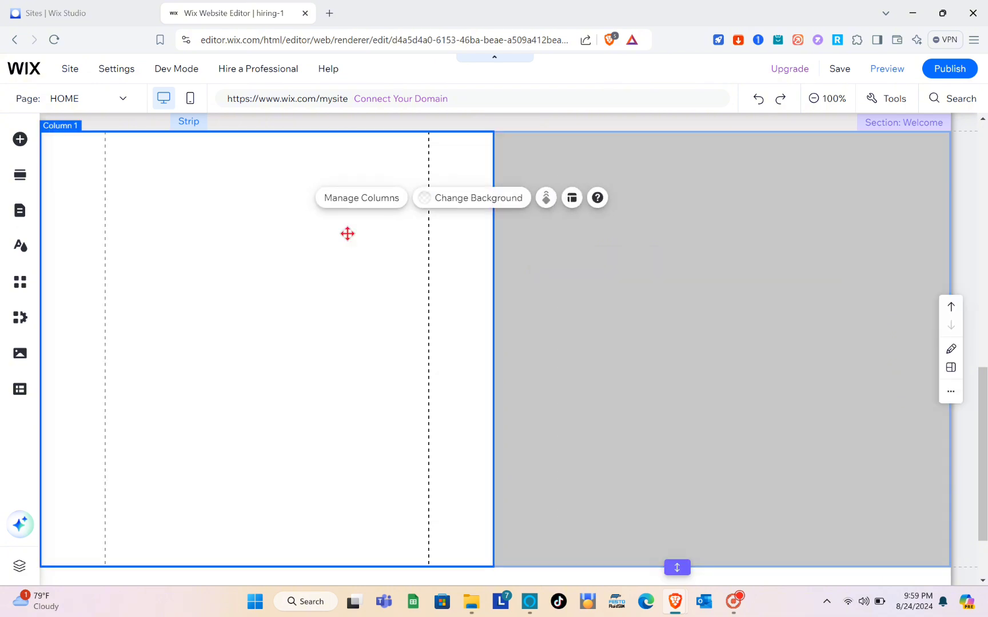
click(450, 201)
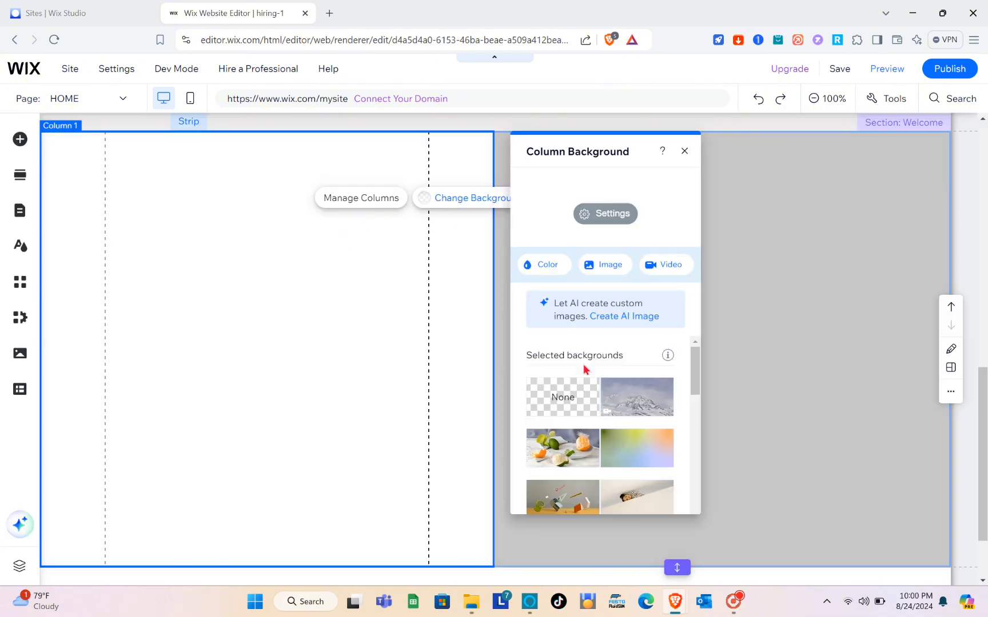
click(534, 264)
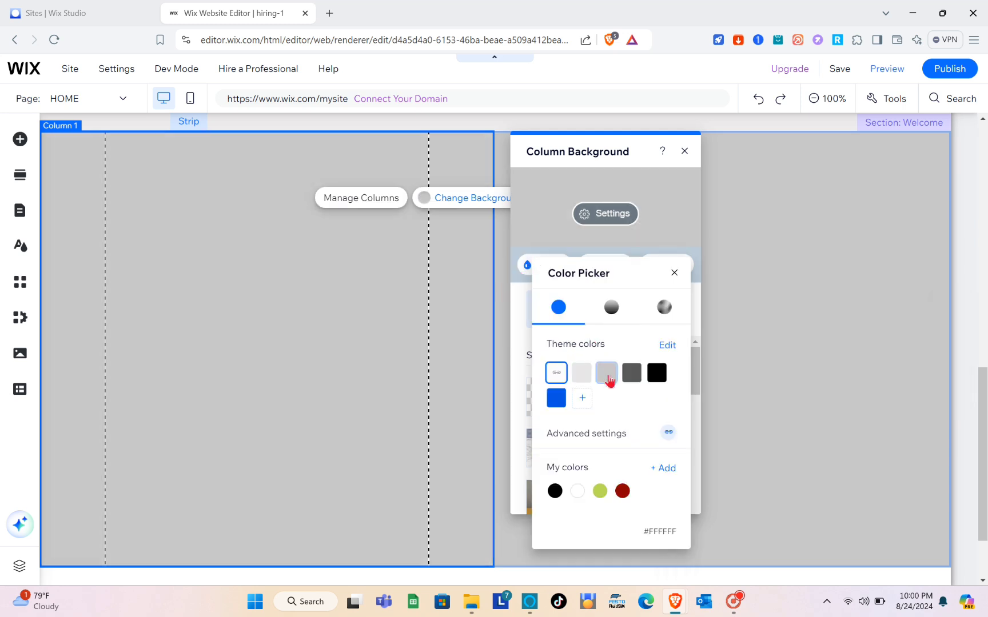
click(608, 377)
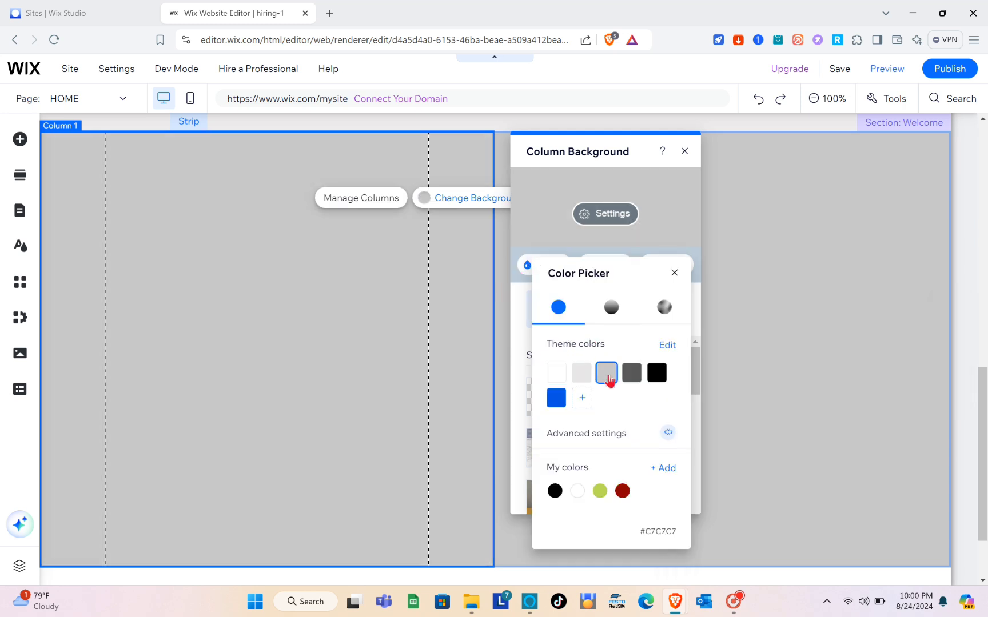
click(683, 154)
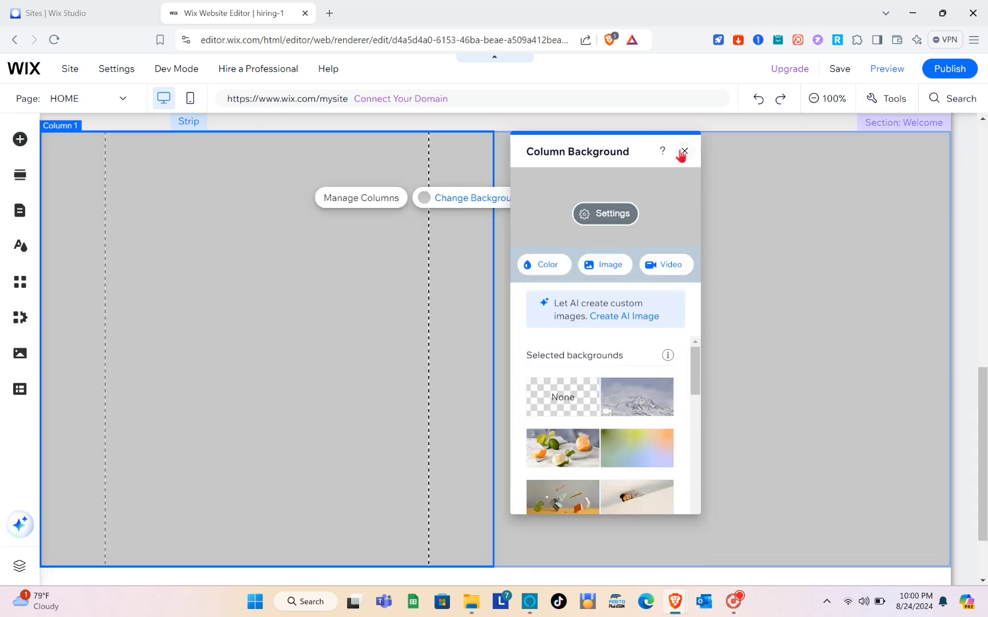
click(685, 154)
click(686, 194)
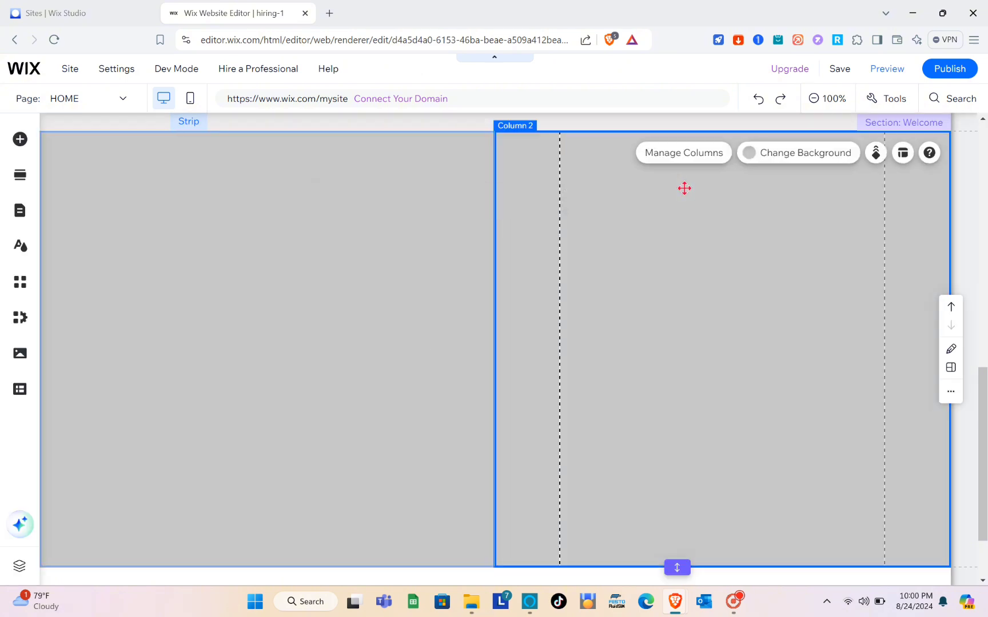
Review the grey columns and Add Elements list, then open a new browser tab beside the editor
scroll(685, 194, up, 6)
scroll(686, 193, up, 5)
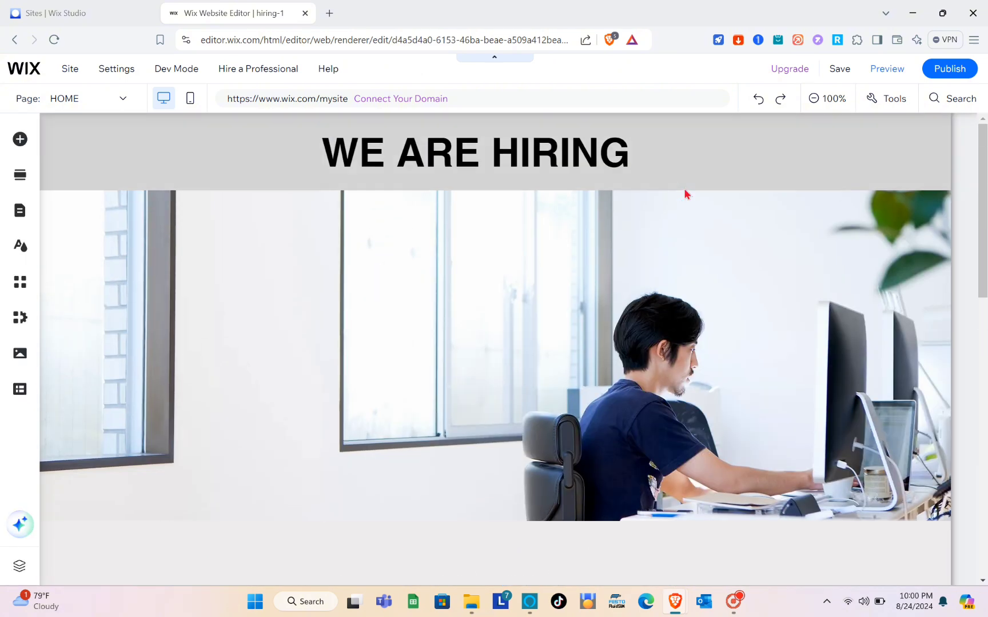
scroll(685, 194, down, 13)
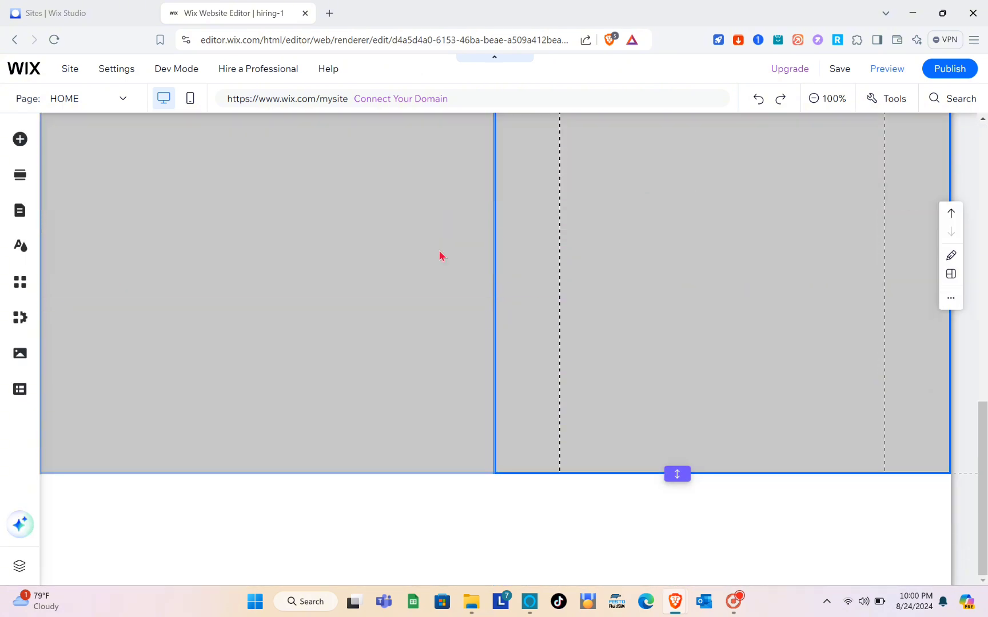
click(403, 261)
scroll(402, 258, up, 4)
scroll(403, 264, up, 3)
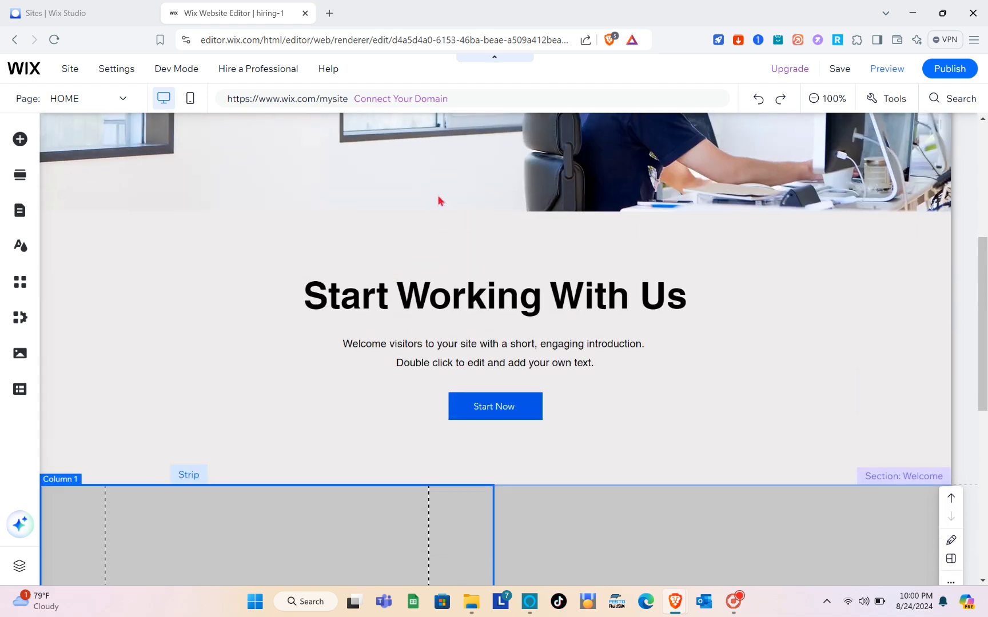
click(20, 139)
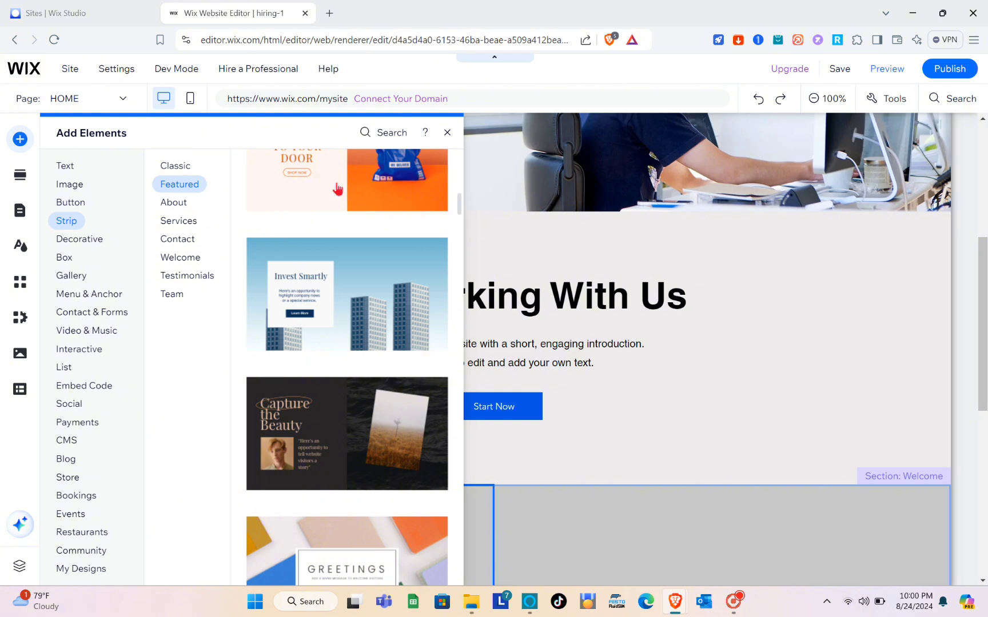
click(447, 134)
click(329, 13)
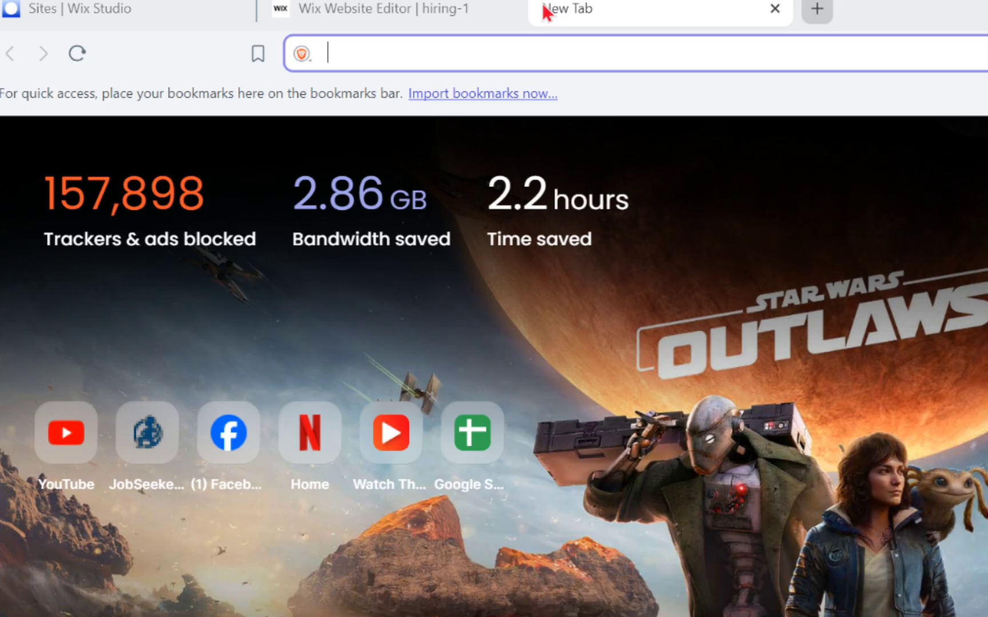
Search for 'elfsight' from the address bar and open the elfsight.com homepage result
text(elfs)
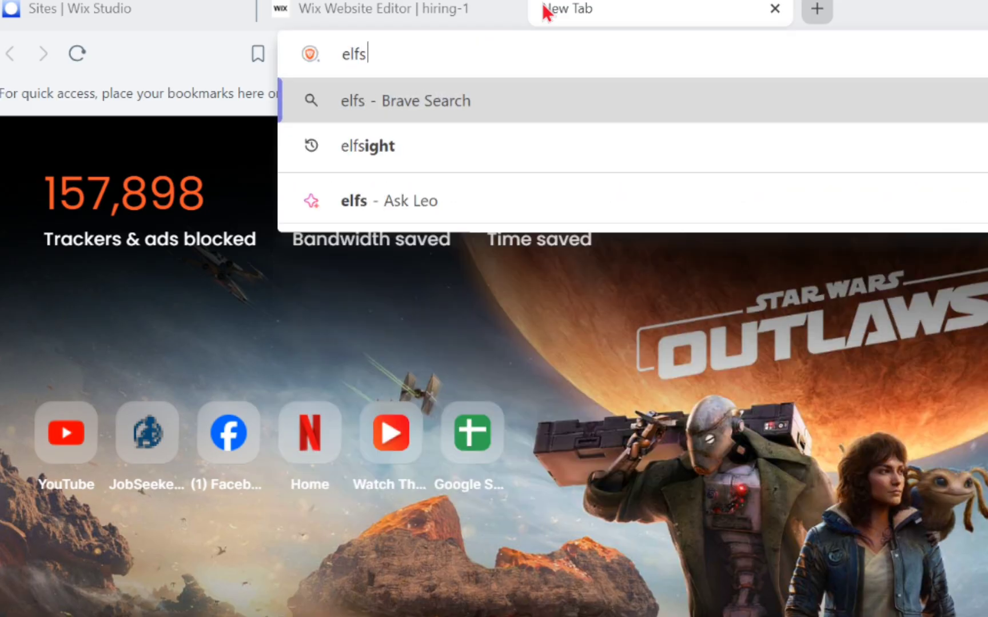
click(397, 145)
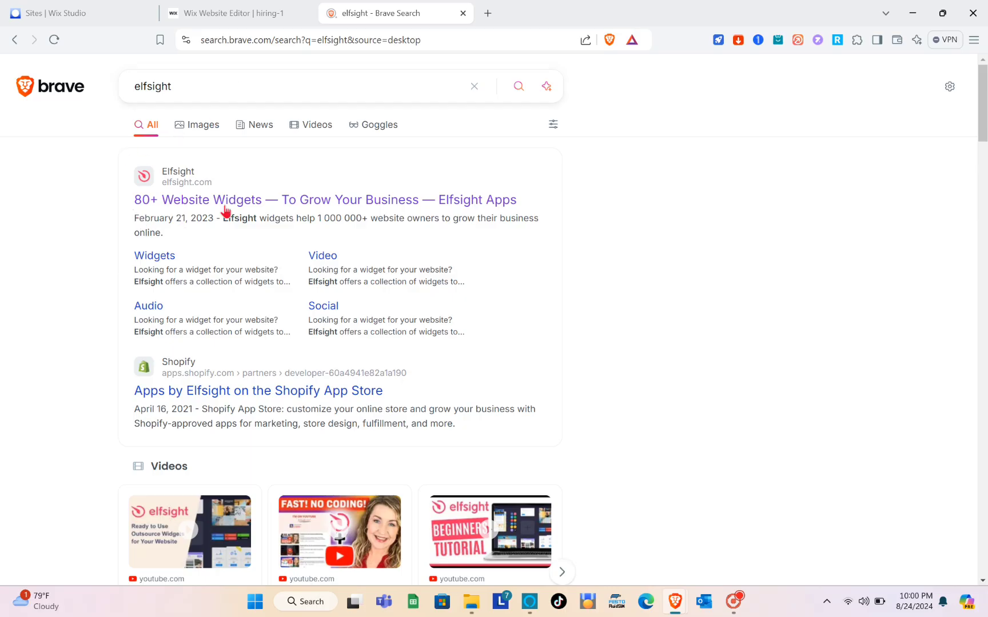
click(176, 199)
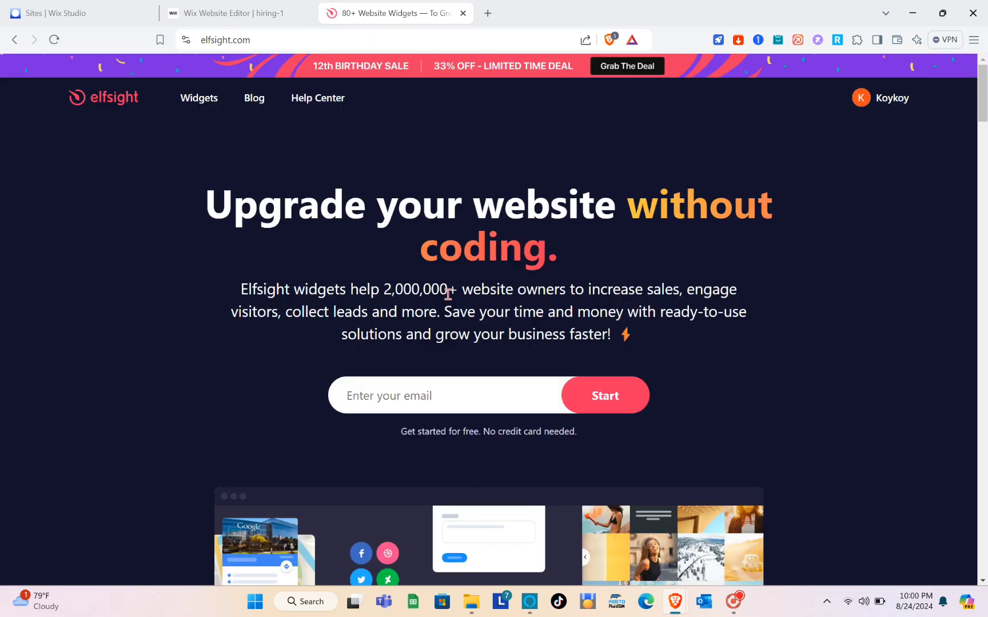
Browse Elfsight's Widgets menu and open the Job Board widget page under TOOLS
scroll(439, 382, down, 4)
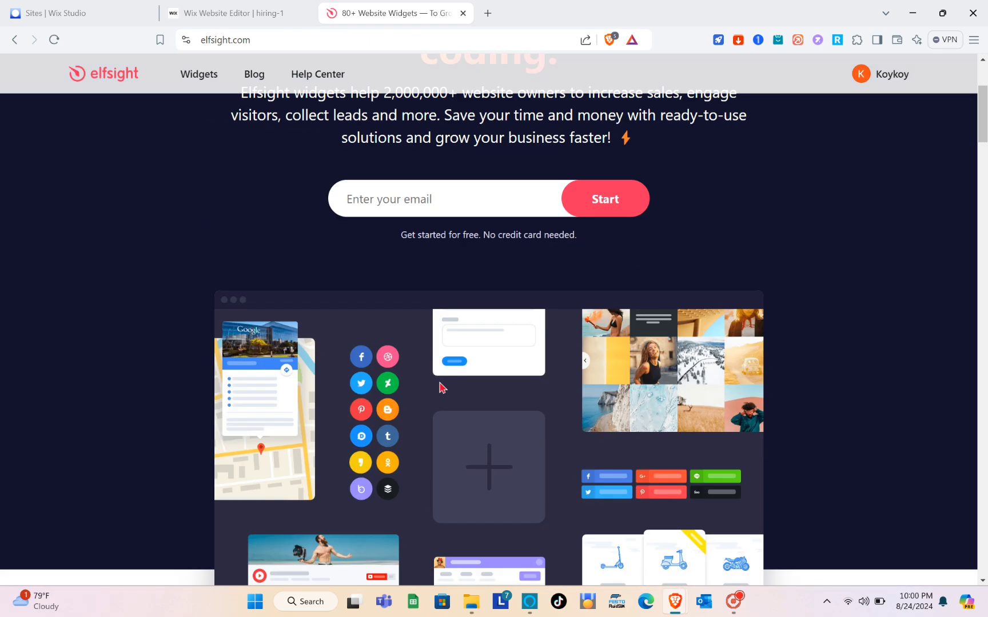
scroll(440, 382, up, 4)
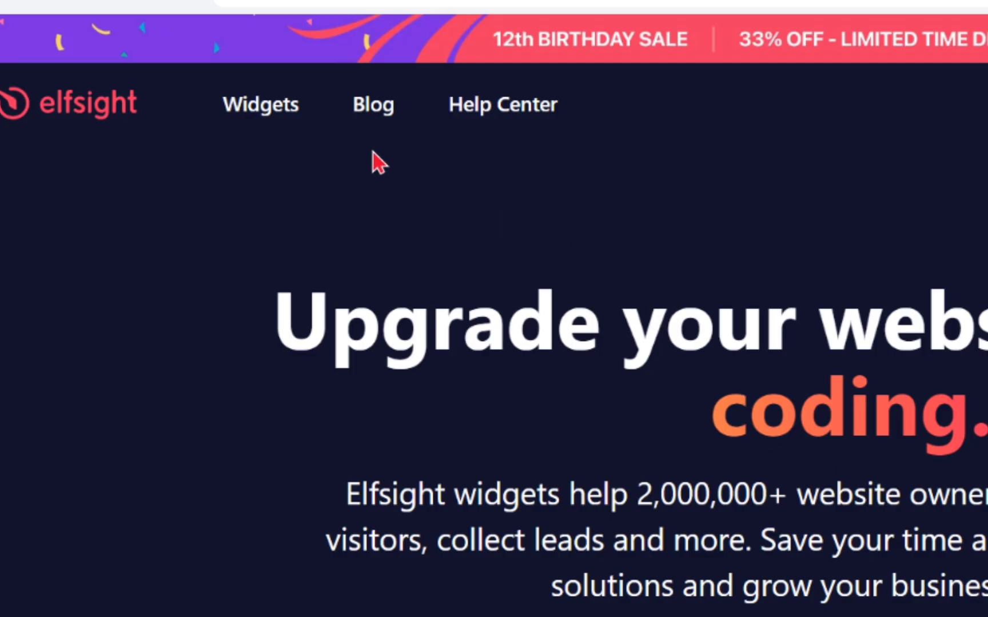
mouse_move(201, 101)
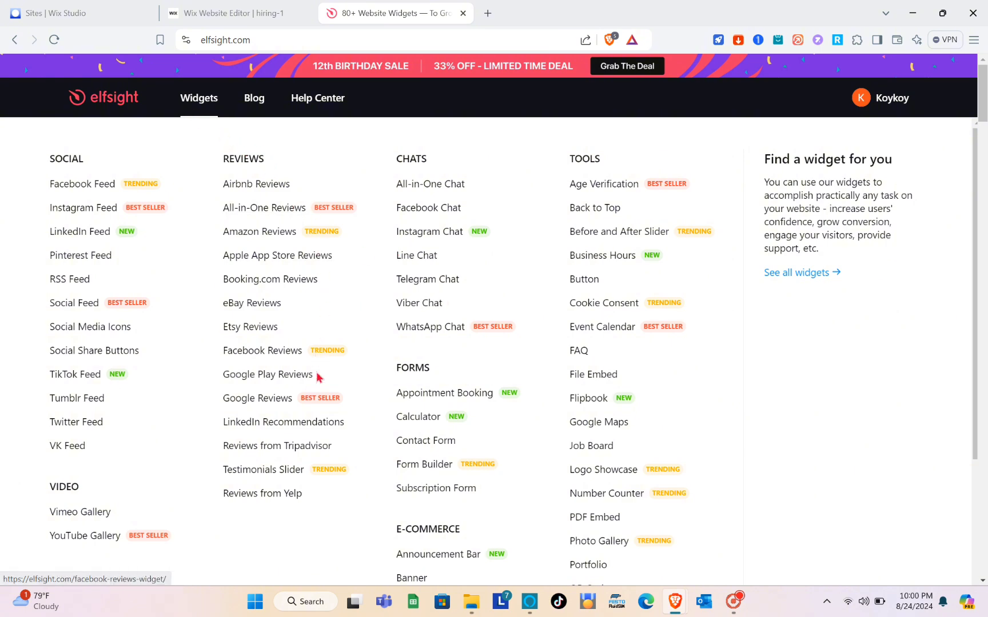
scroll(316, 379, down, 2)
scroll(318, 390, down, 2)
scroll(316, 390, up, 3)
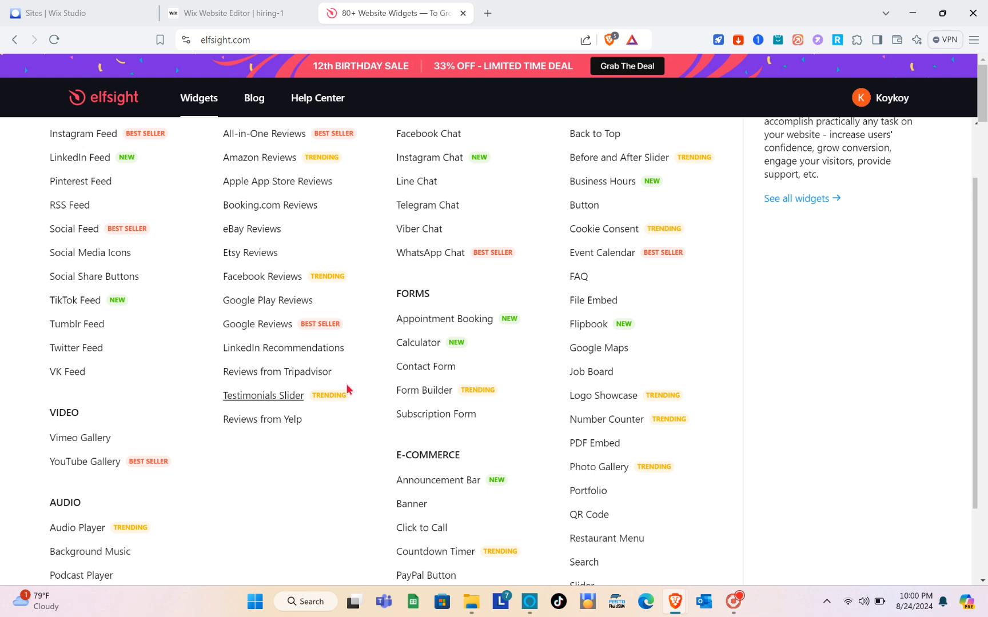
scroll(623, 195, up, 2)
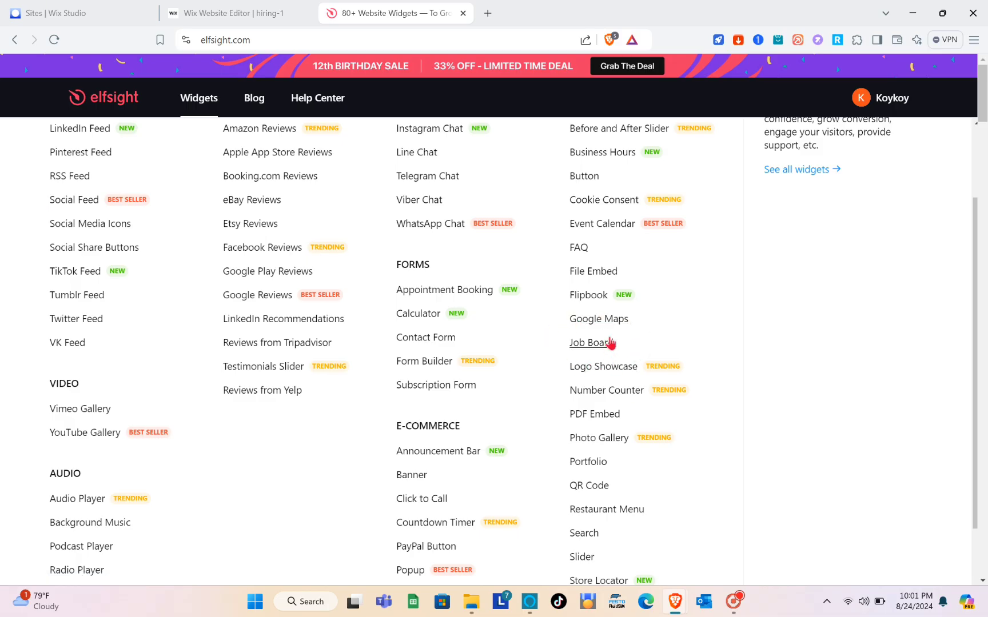
click(585, 343)
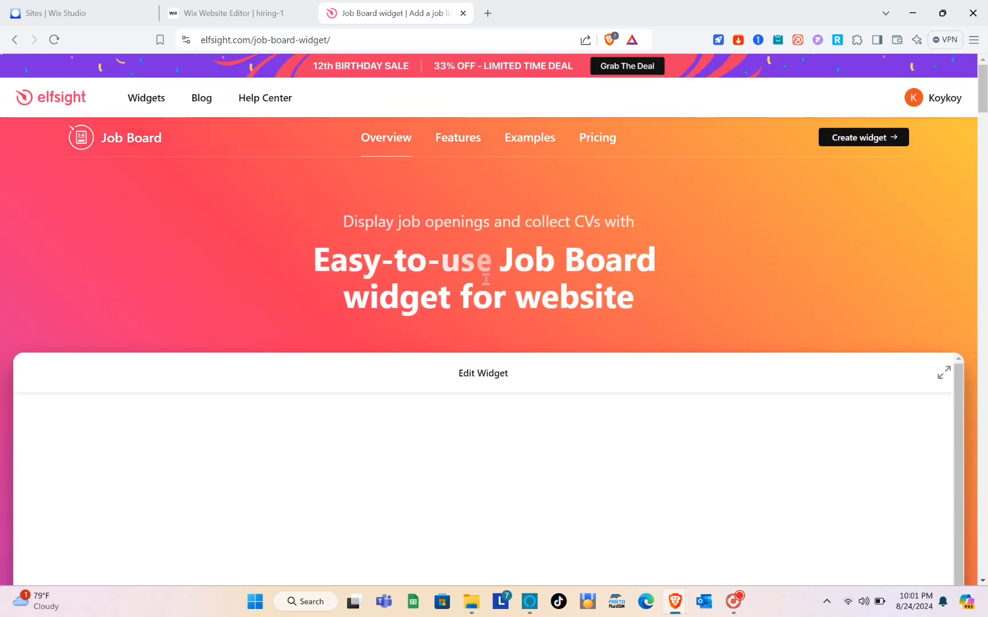
Compare the IT Corp, Hotel and Restaurant Vacancies templates, then continue with Restaurant Vacancies
scroll(515, 316, down, 3)
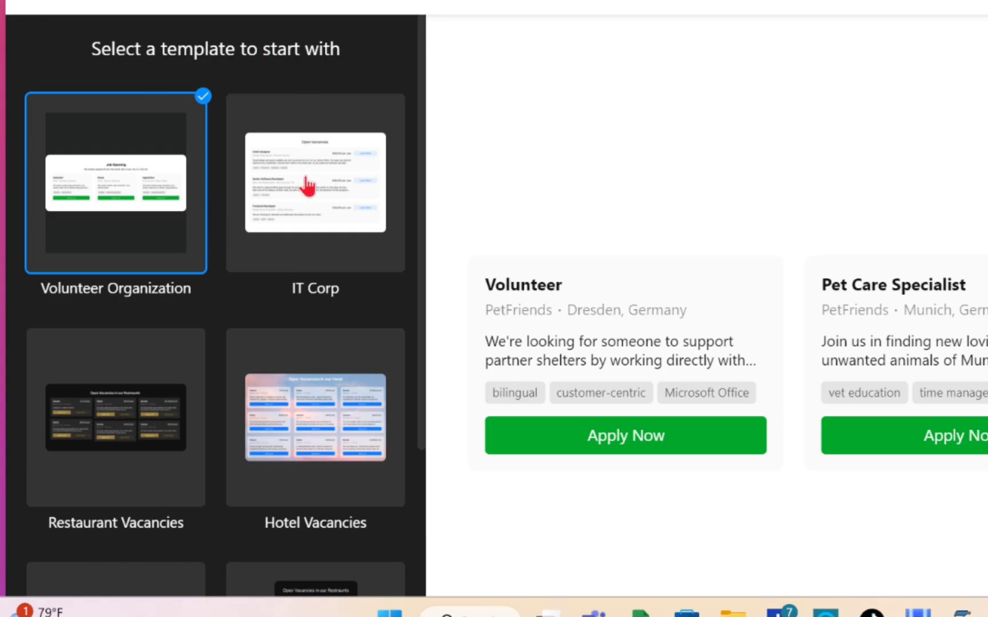
click(276, 228)
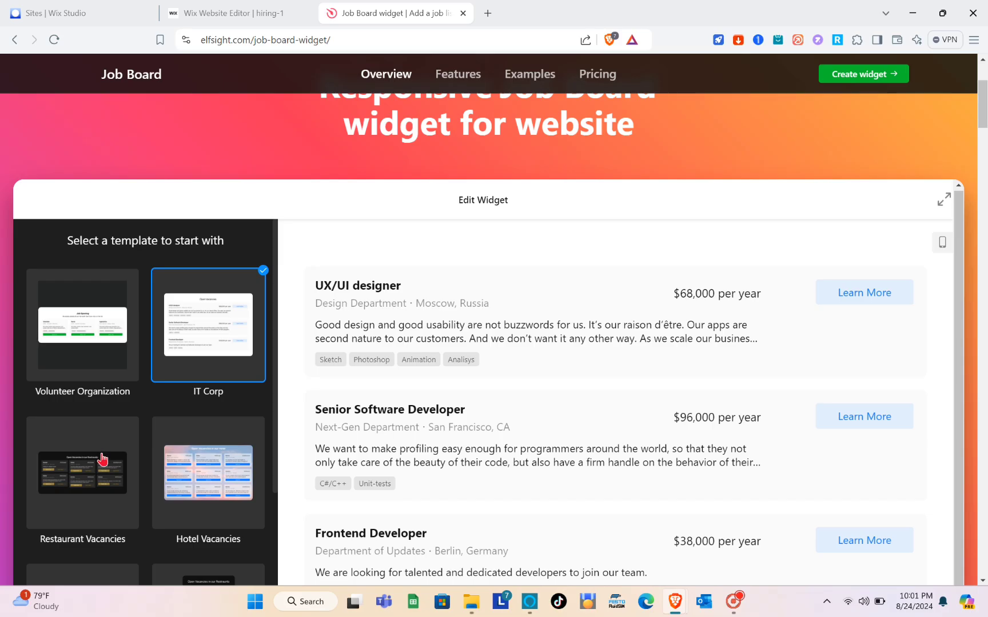
click(102, 459)
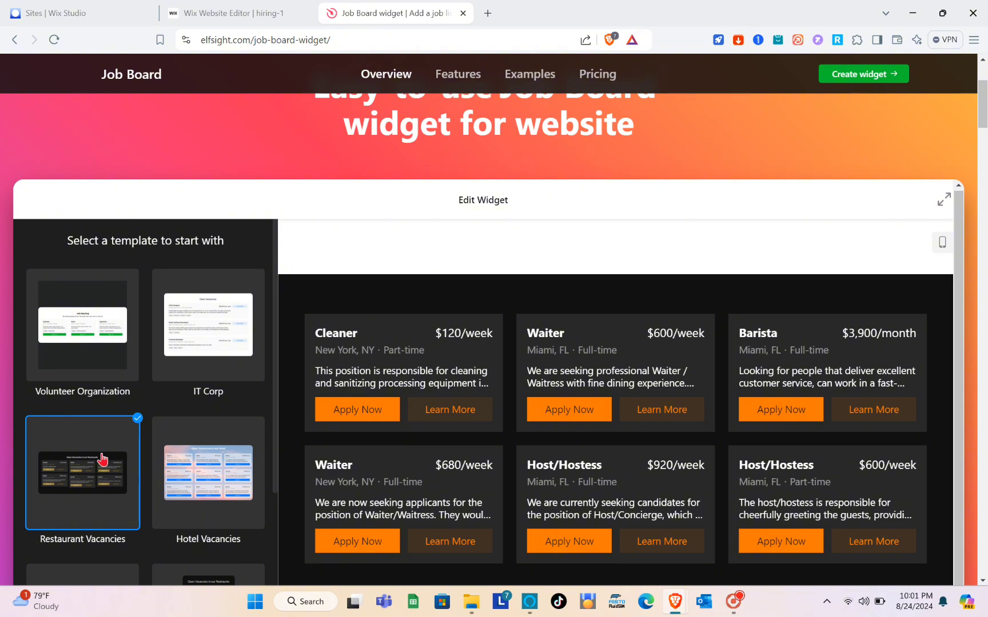
click(194, 487)
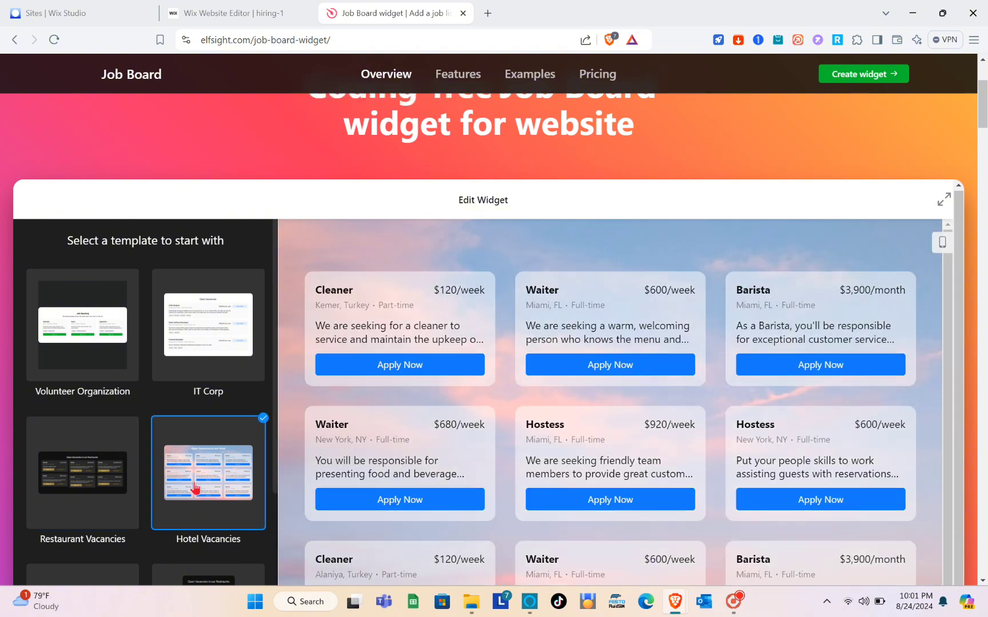
click(78, 488)
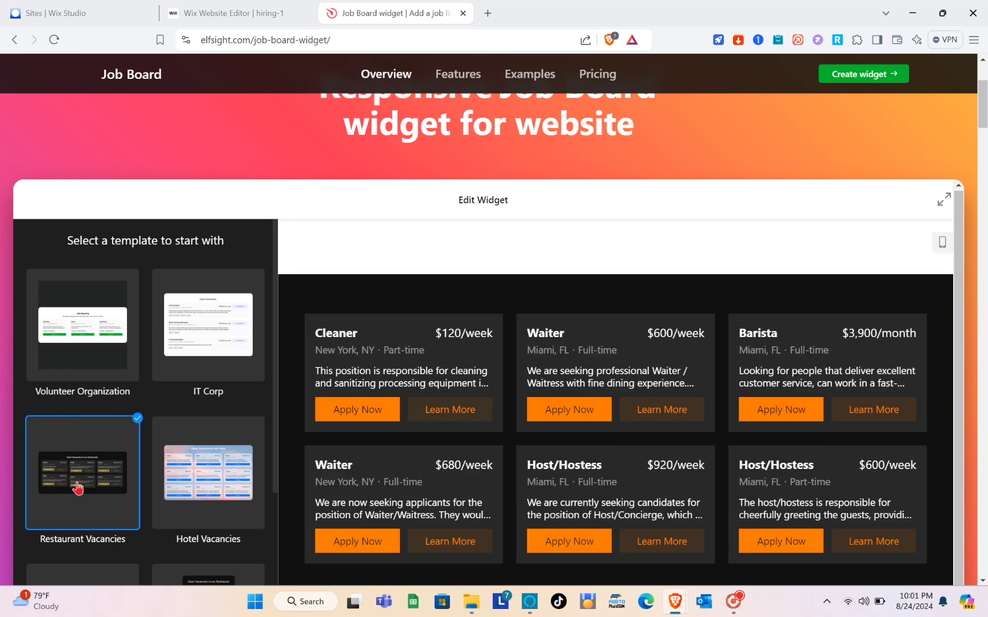
scroll(95, 482, down, 3)
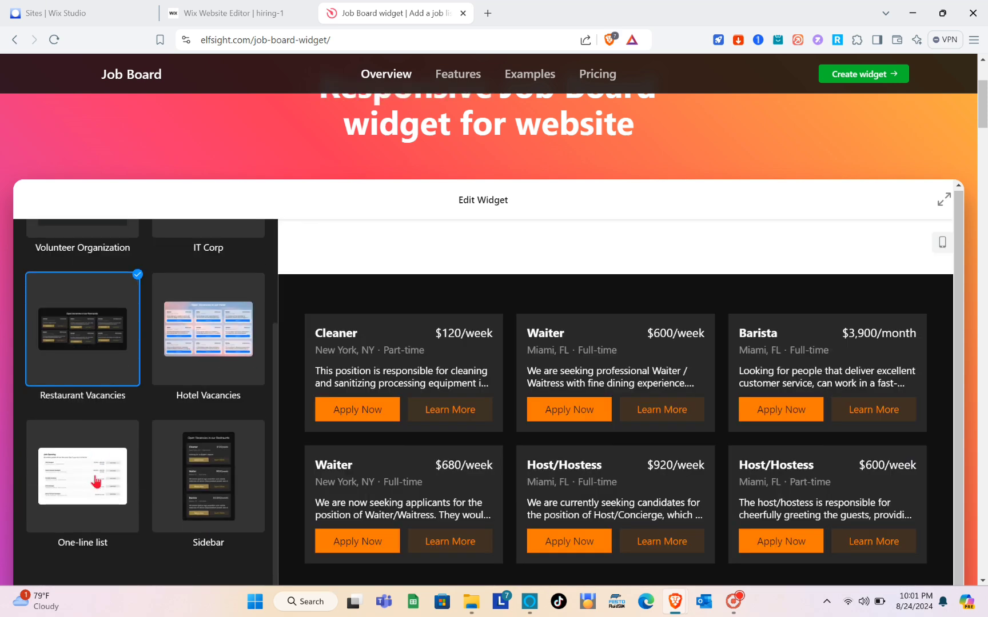
scroll(155, 471, down, 3)
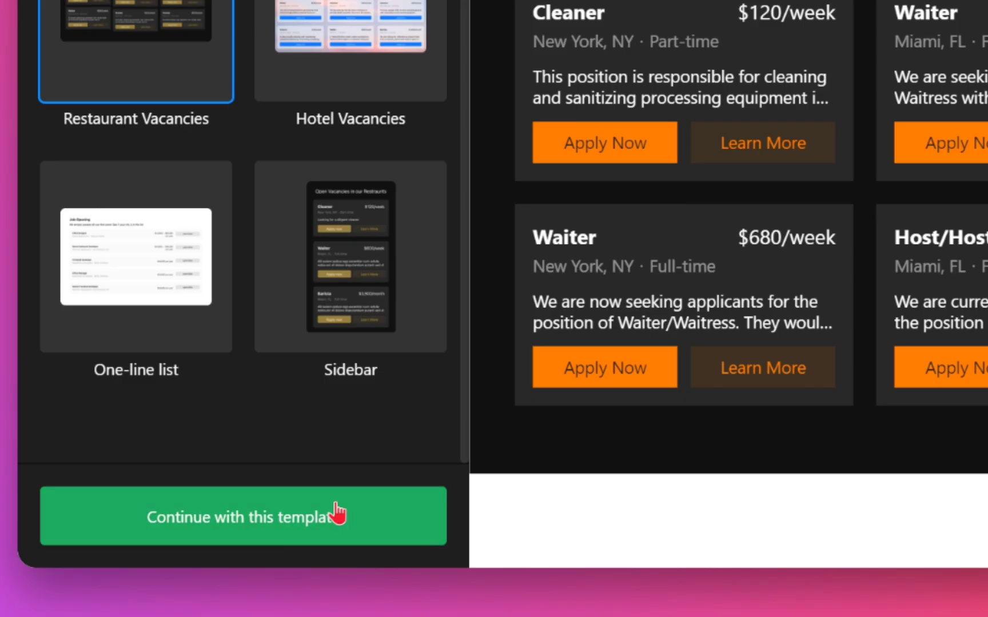
click(260, 528)
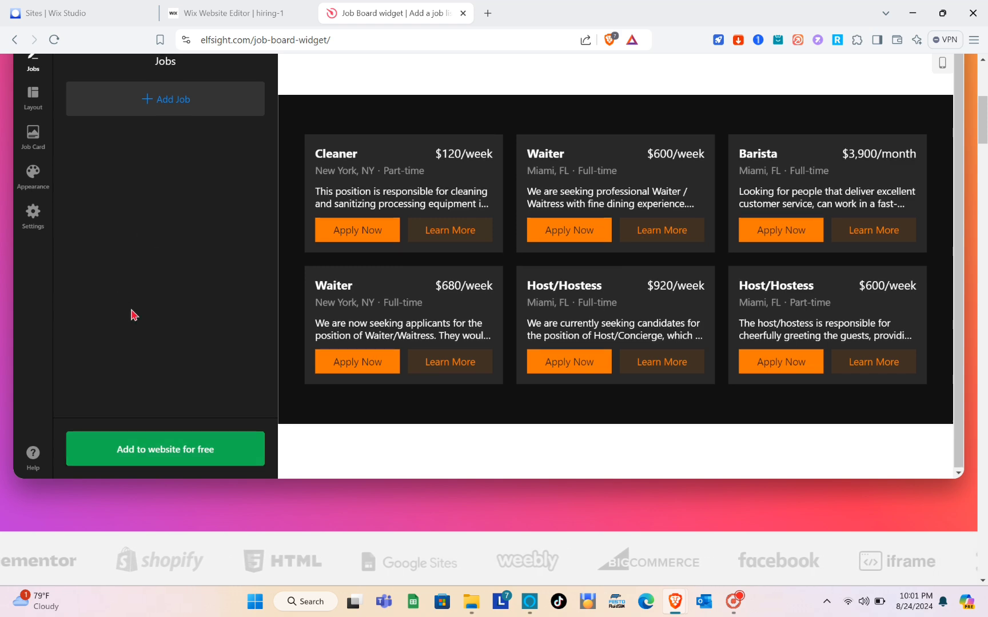
scroll(134, 306, up, 2)
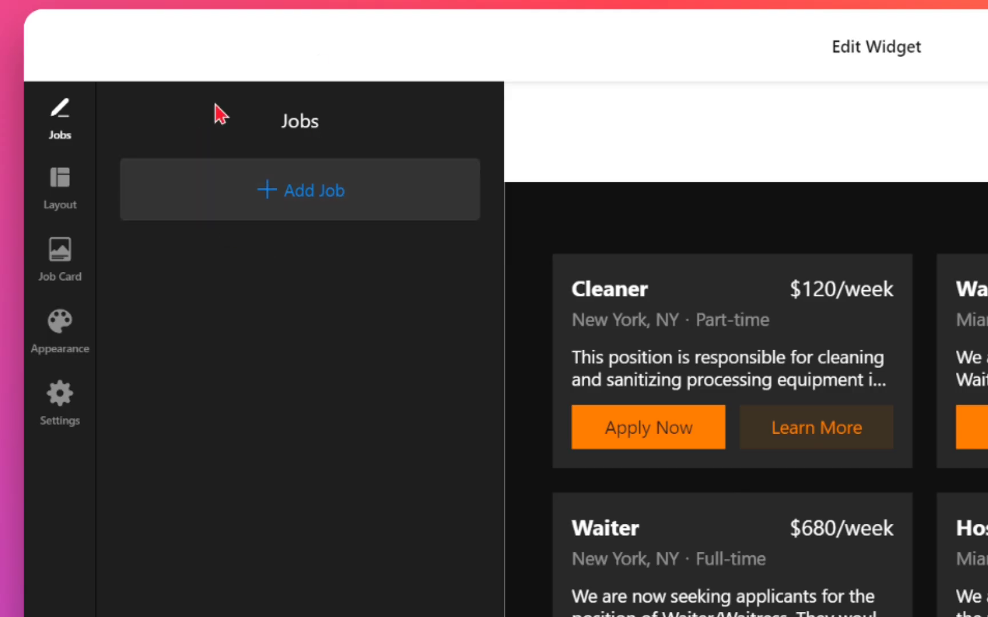
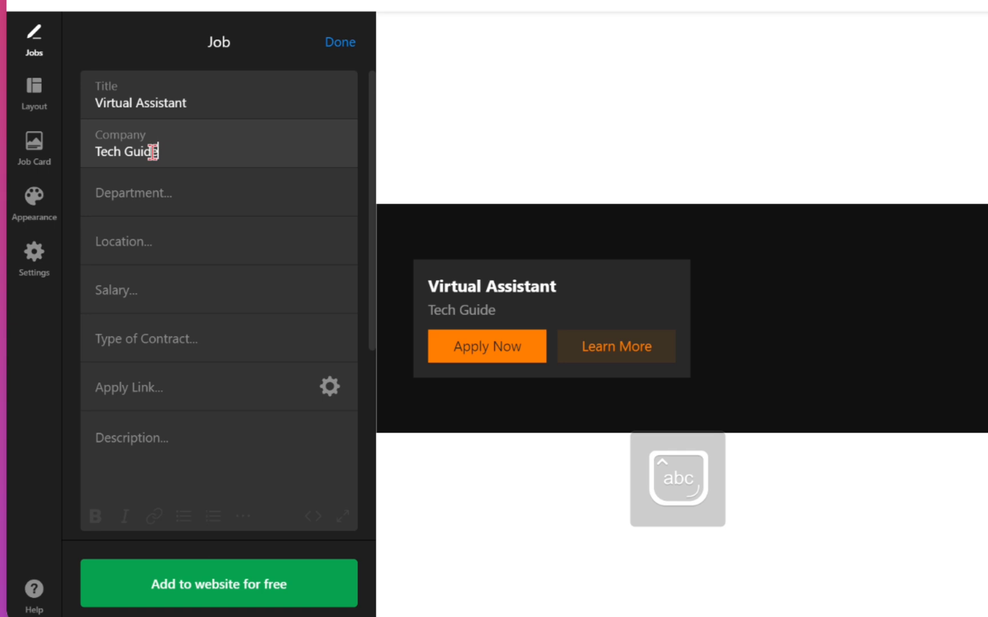
Set the job's department to 'Anything' and its location to 'Philippines'
click(131, 188)
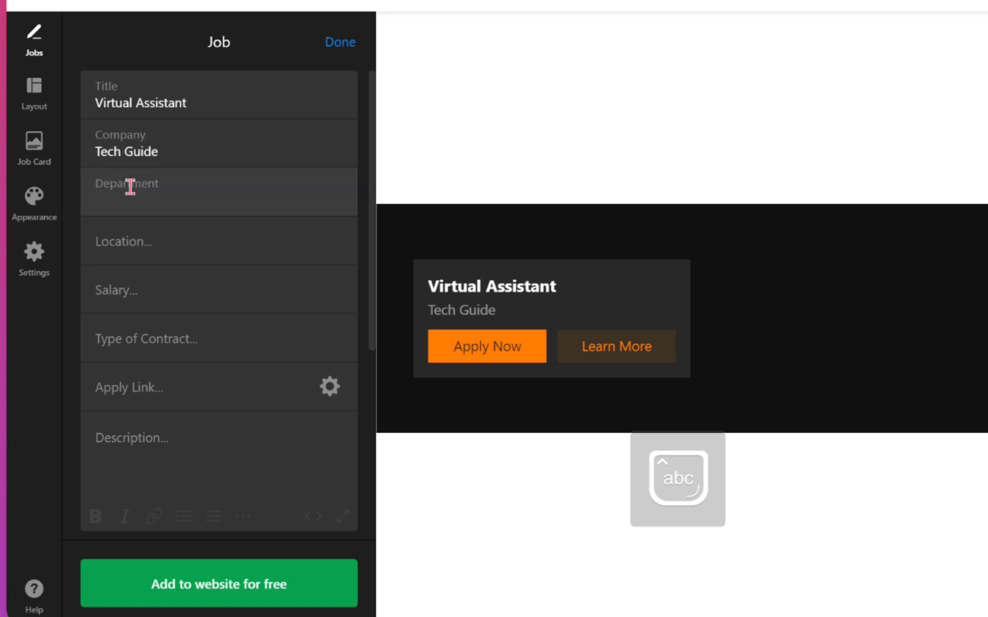
key(Caps_Lock)
text(A)
key(Caps_Lock)
text(nythin)
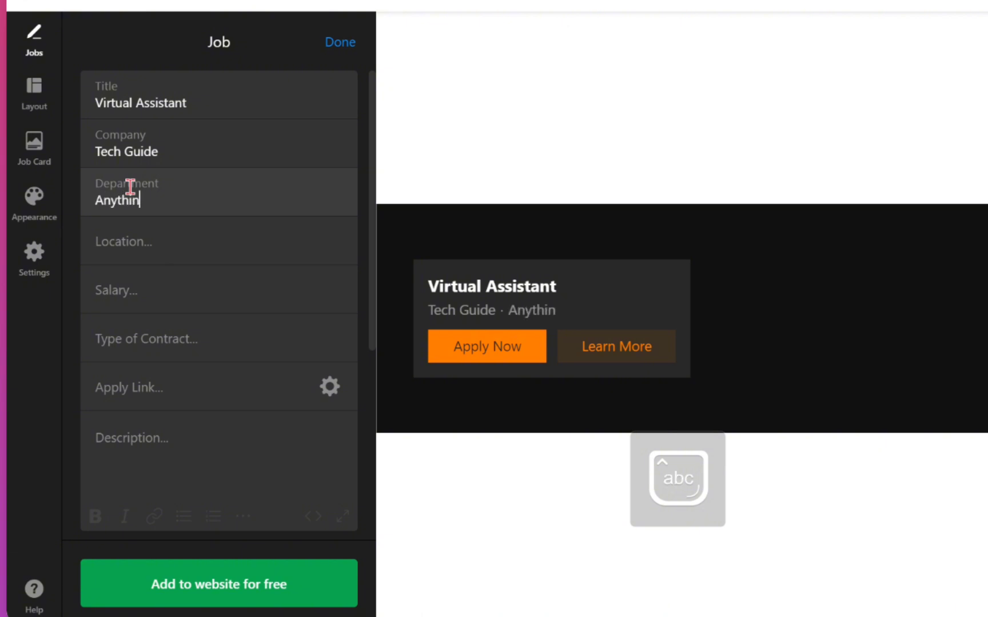
text(g)
click(144, 243)
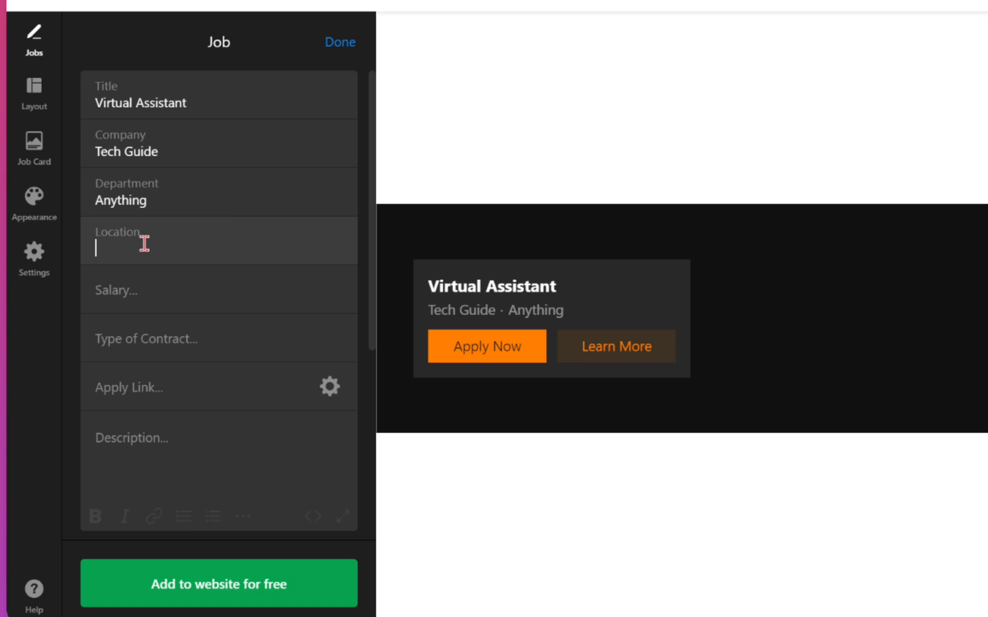
key(Caps_Lock)
text(P)
key(Caps_Lock)
text(hi)
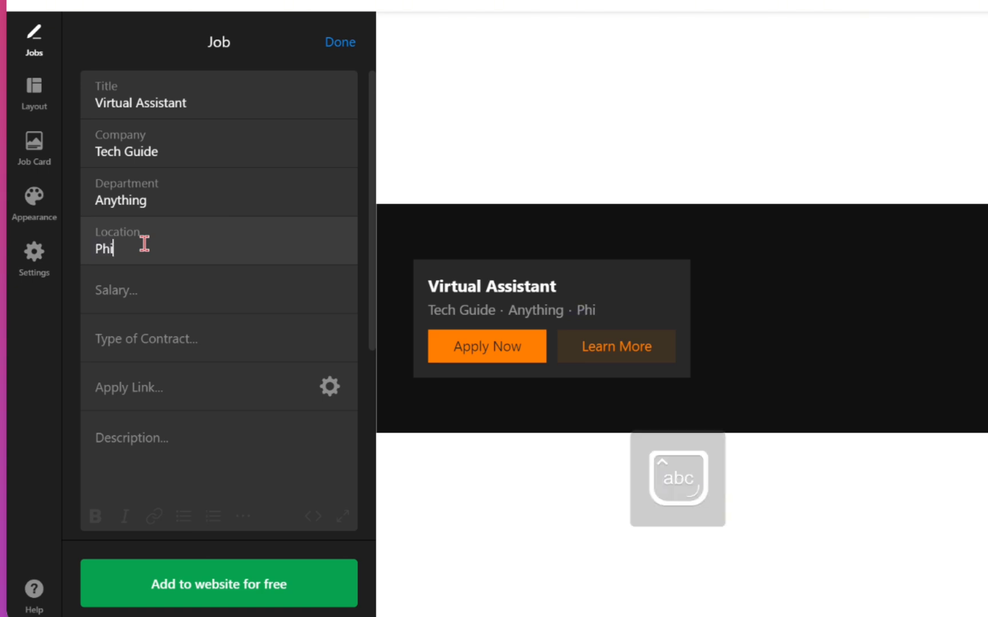
text(lippines)
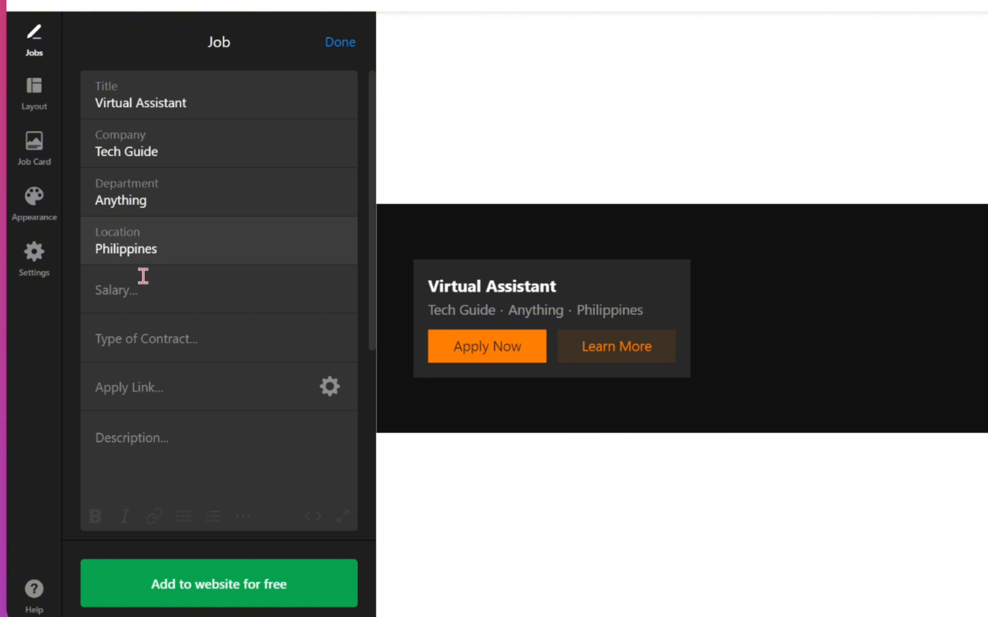
Enter the salary as '20000 pesos Monthly', then move on through the contract type and apply link fields
click(143, 279)
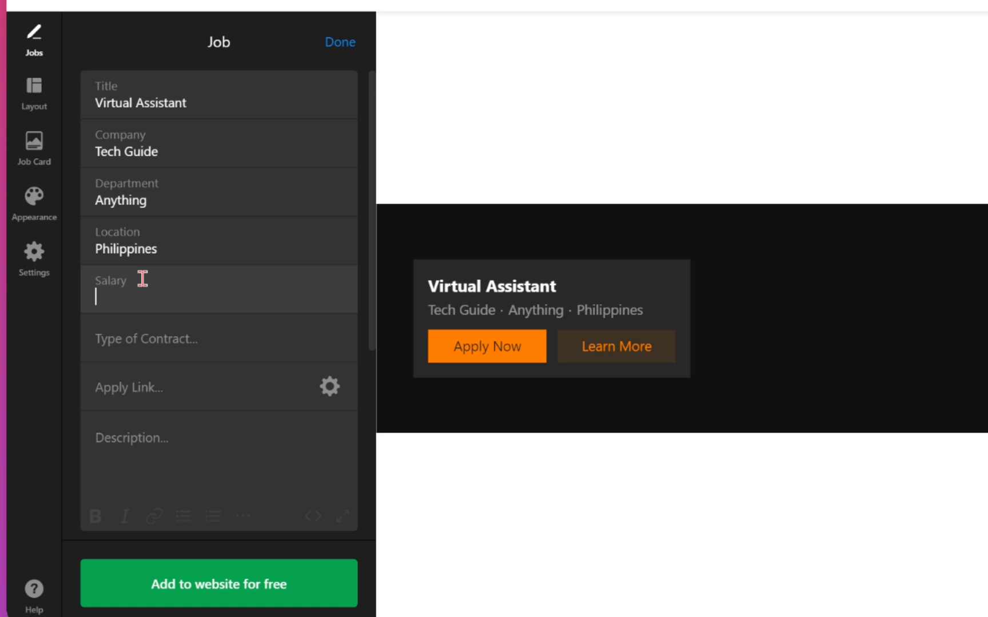
text(2000)
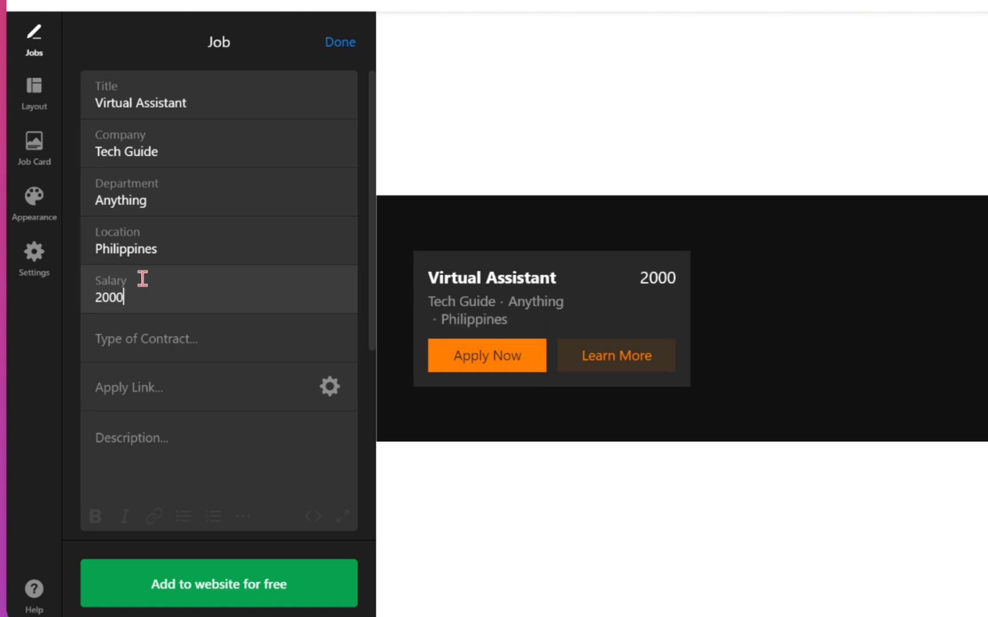
text(0 pesos)
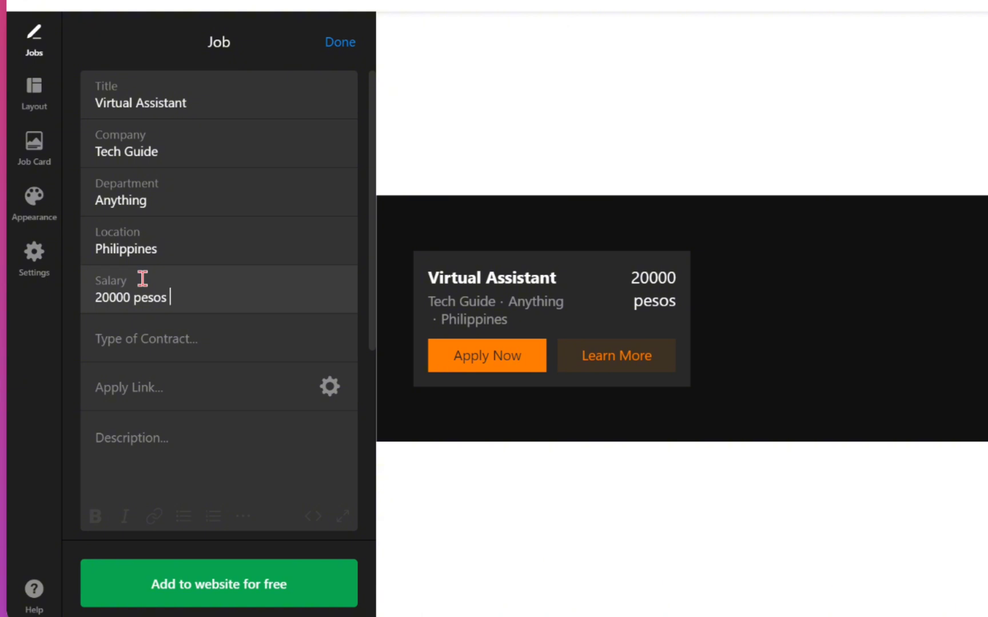
key(Caps_Lock)
text(M)
key(Caps_Lock)
text(onthly)
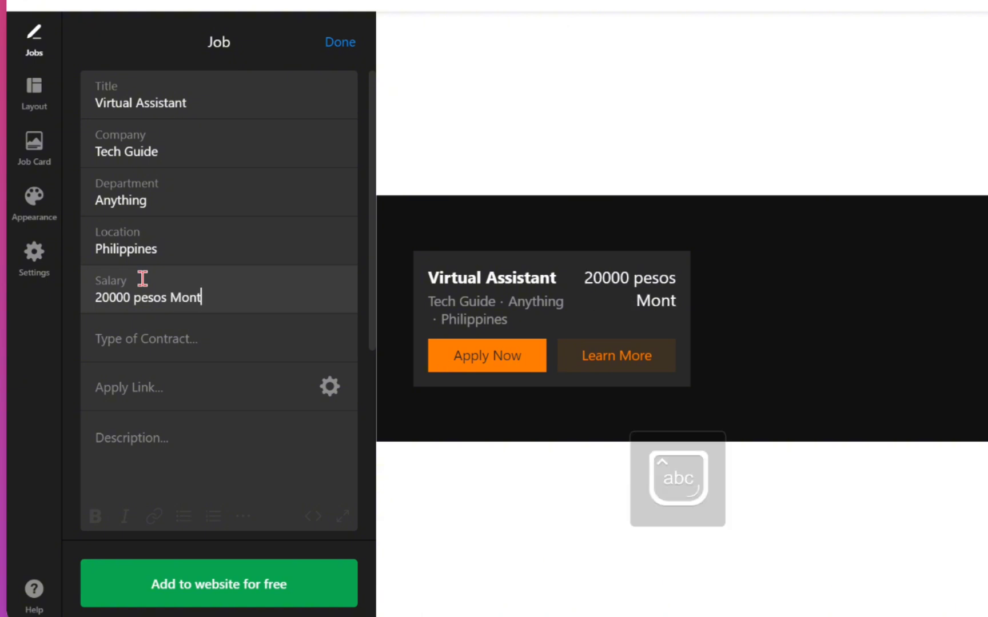
click(170, 344)
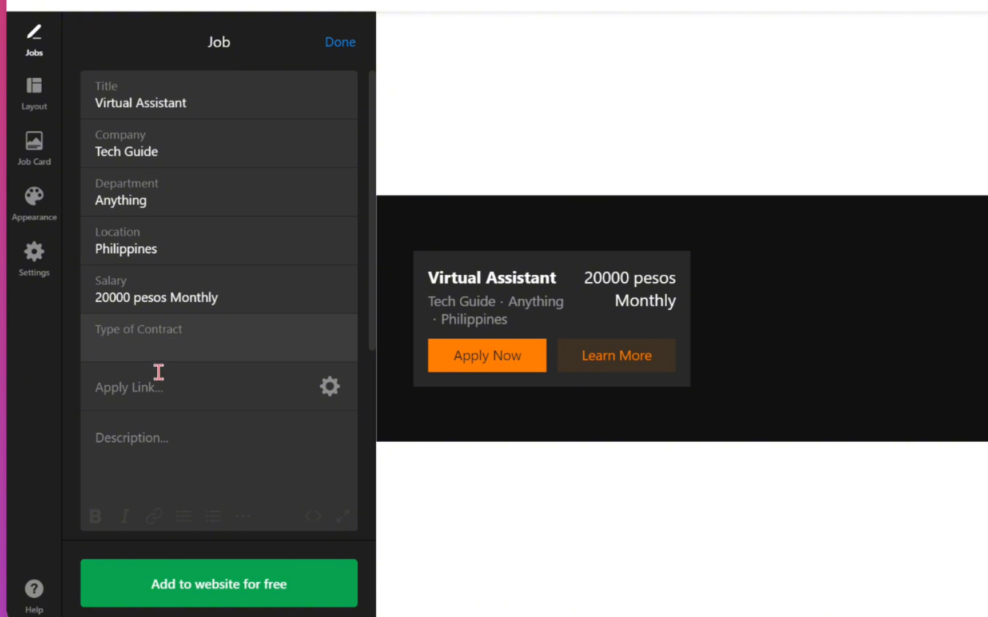
click(159, 372)
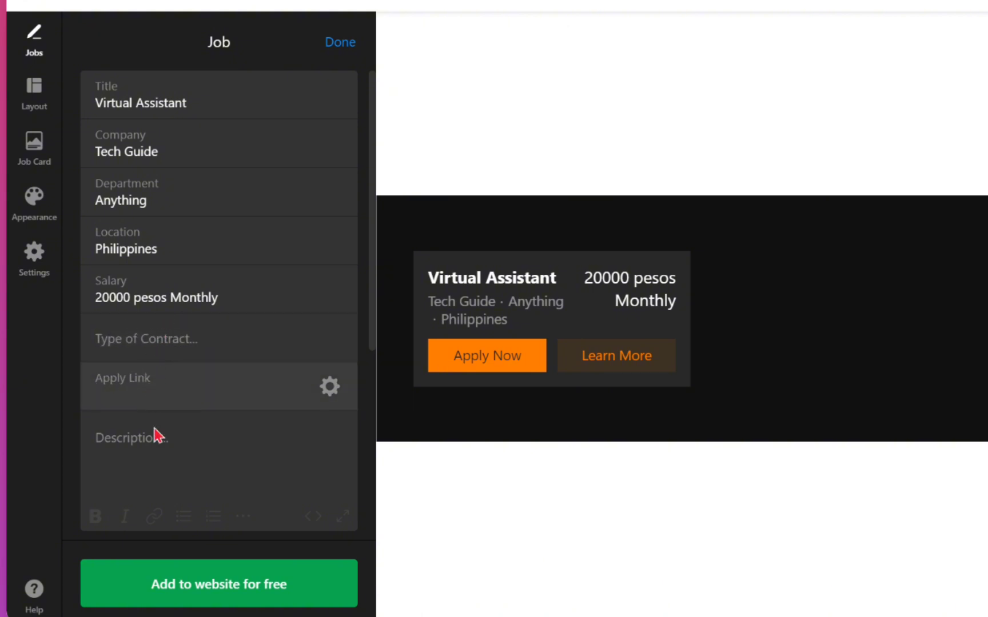
click(155, 435)
Switch the Apply Link type to Email, enter the recruiter's e-mail address, and confirm with Done
click(149, 389)
click(330, 391)
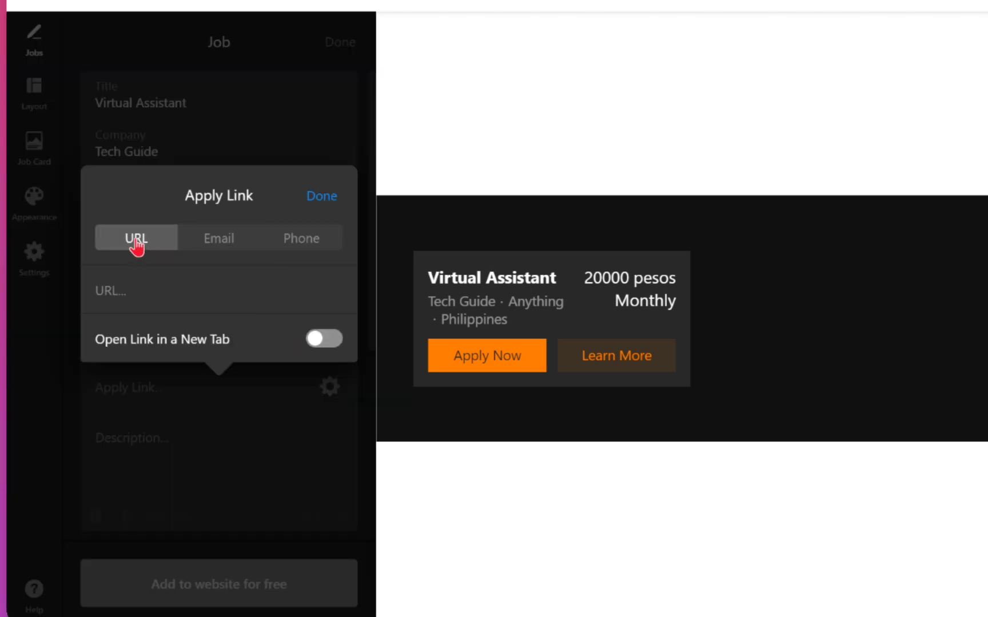
click(229, 255)
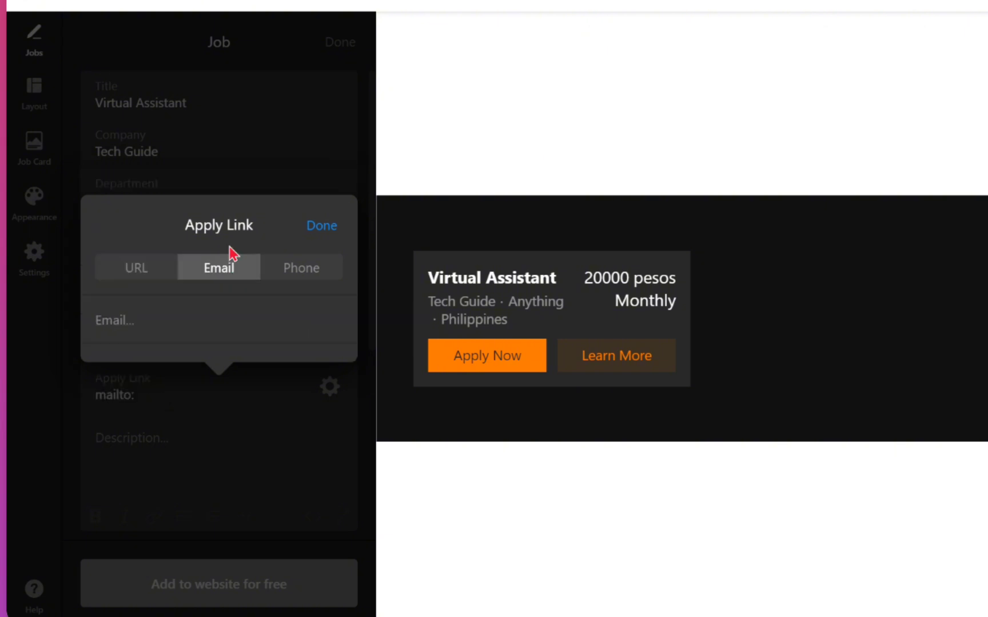
click(288, 279)
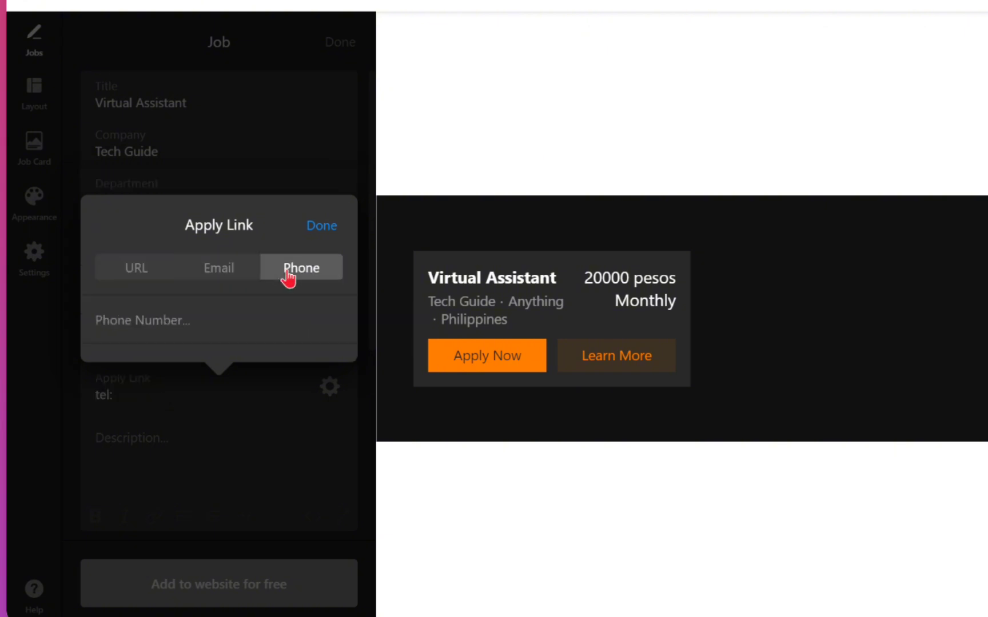
click(213, 279)
click(178, 315)
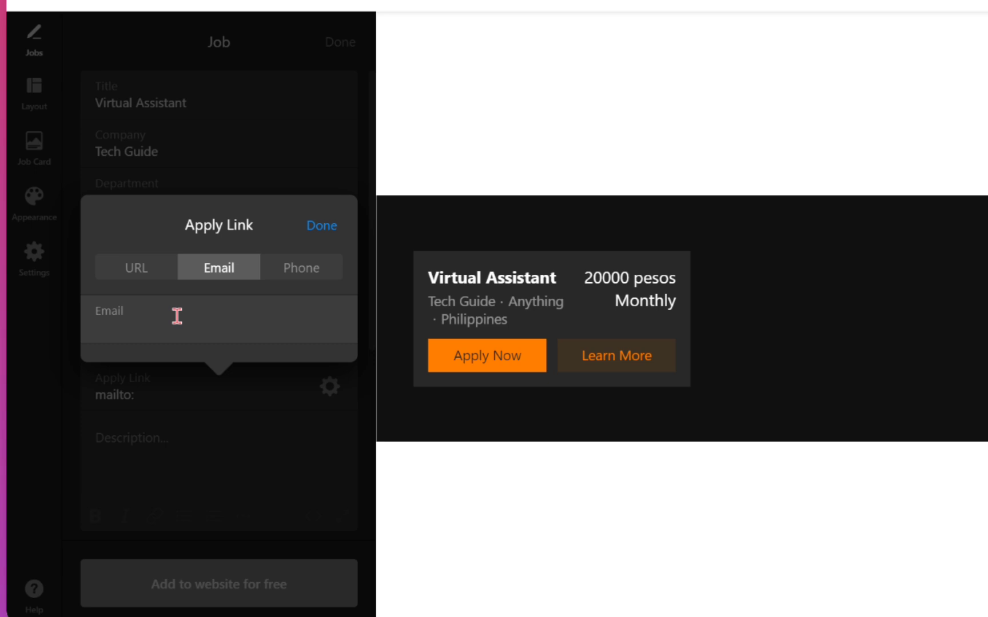
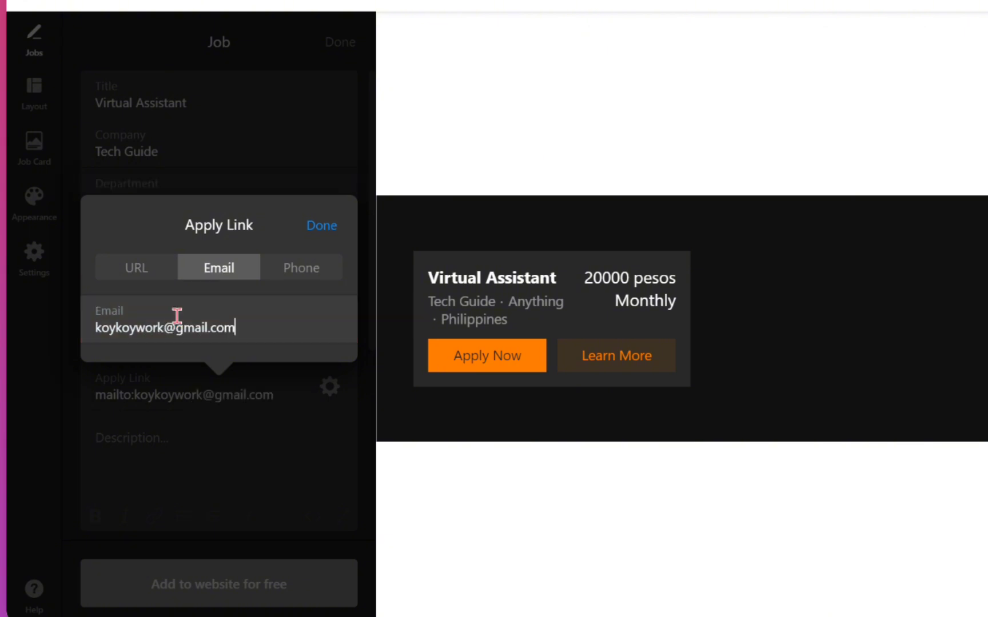
click(309, 228)
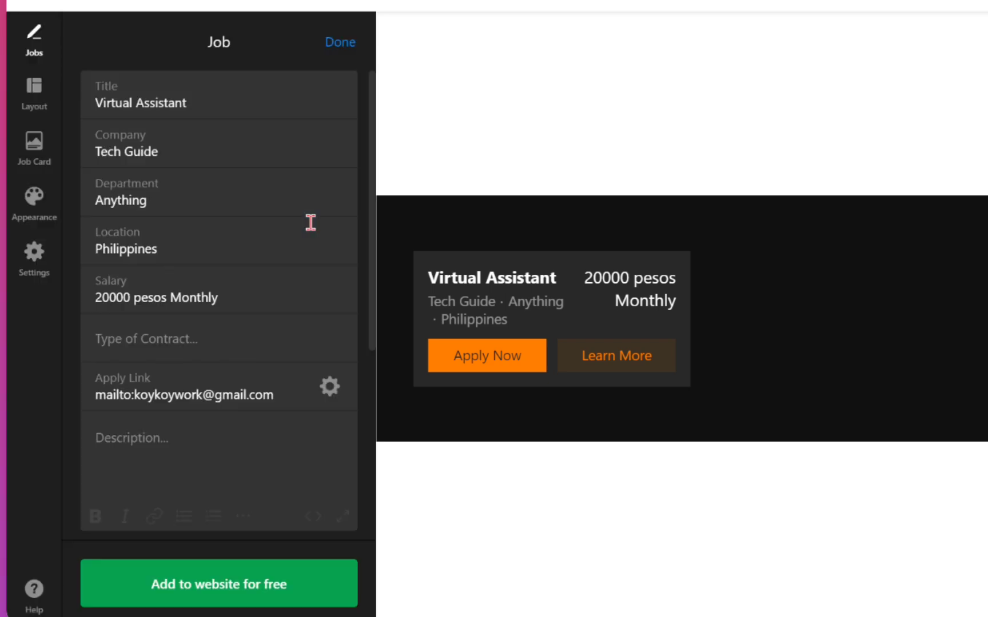
scroll(223, 451, down, 5)
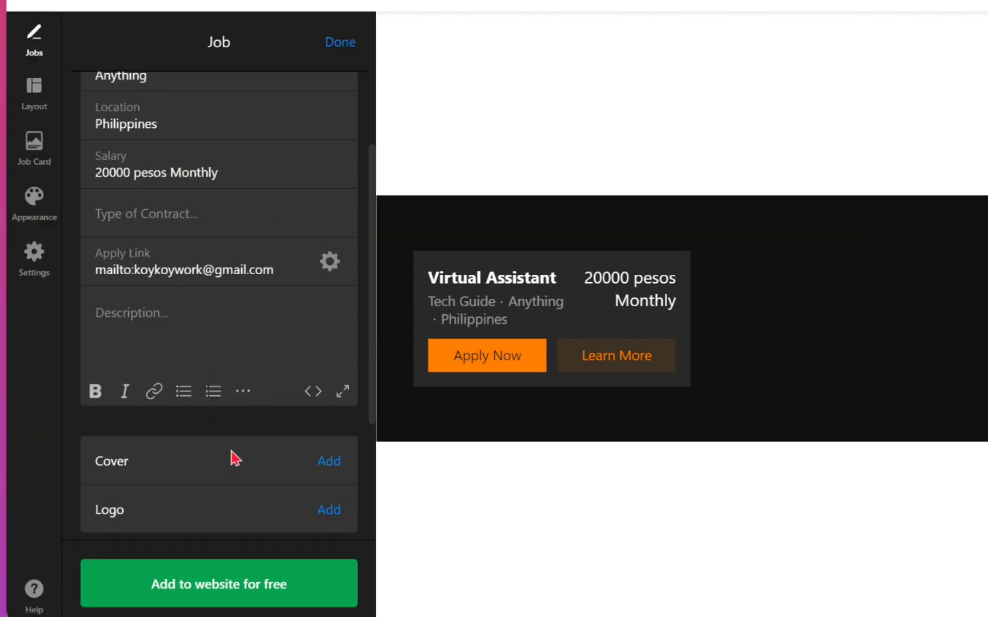
click(168, 306)
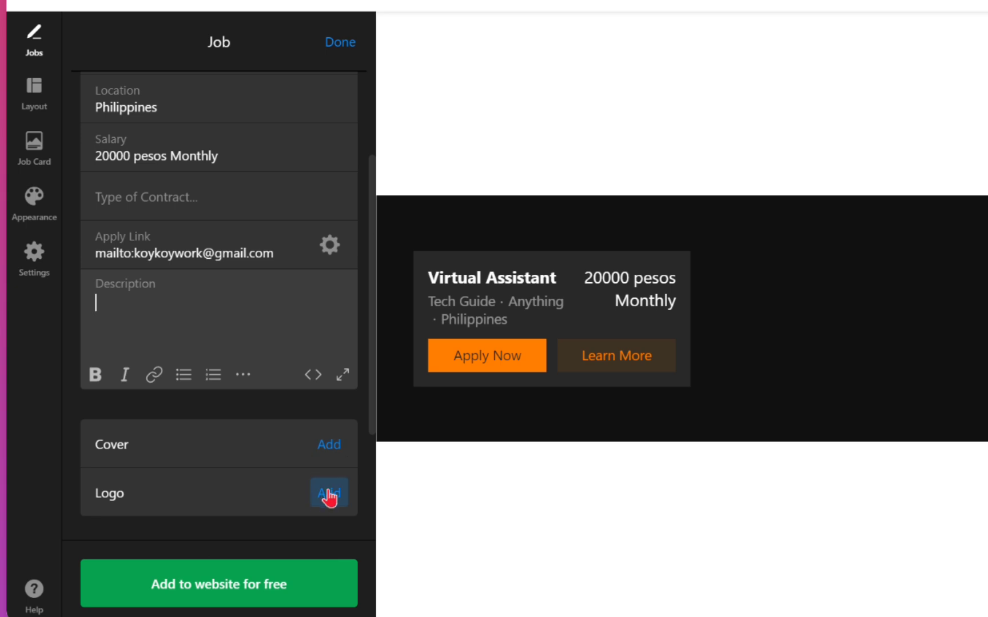
scroll(328, 495, down, 2)
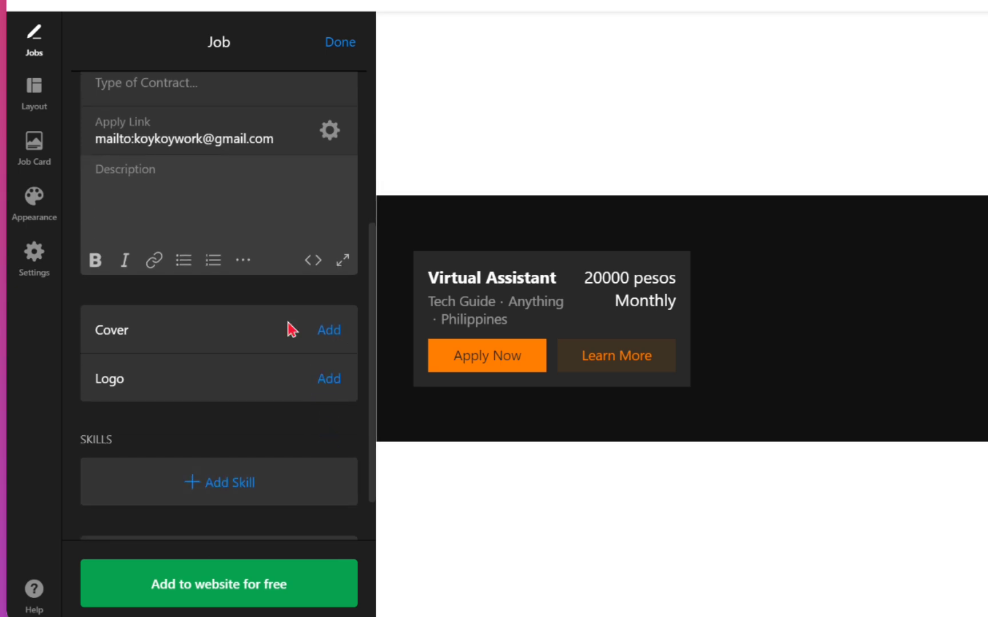
scroll(194, 358, down, 1)
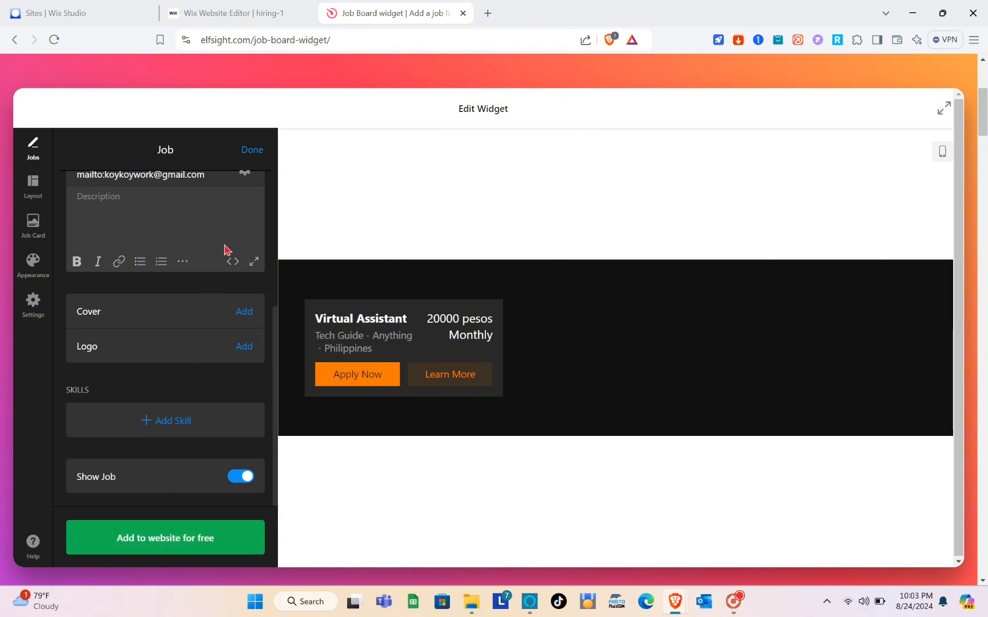
Save the widget with 'Add to website for free', then publish the job board changes
click(160, 547)
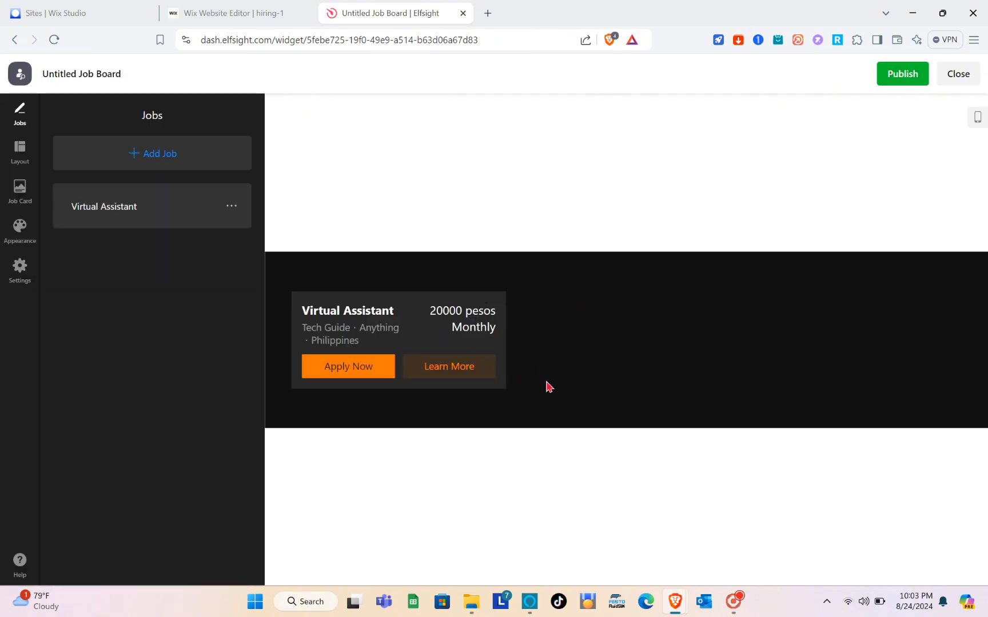
click(910, 72)
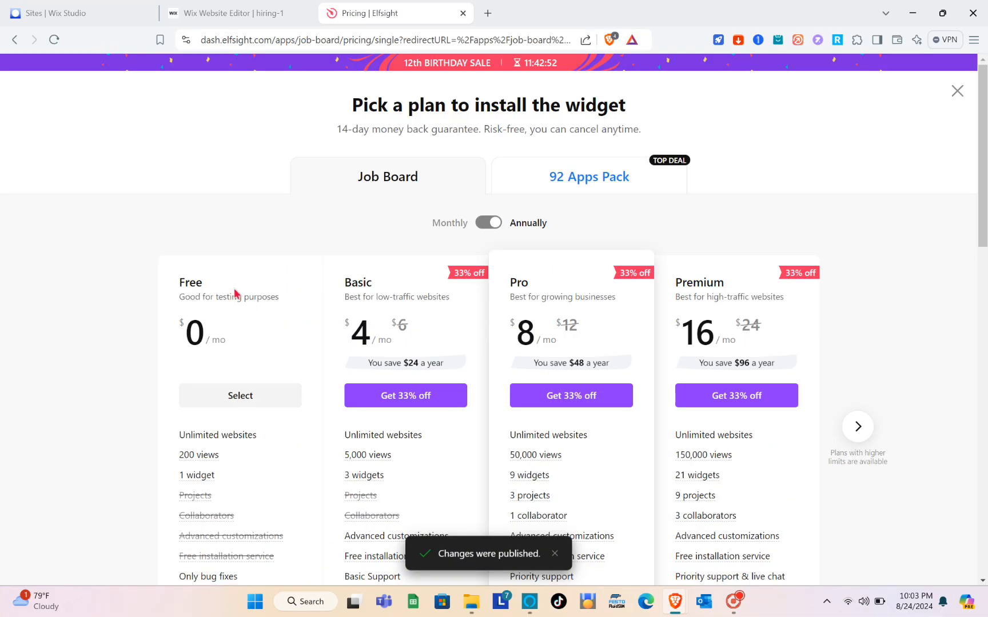
Scroll down the pricing page and select the Free plan
scroll(218, 318, down, 2)
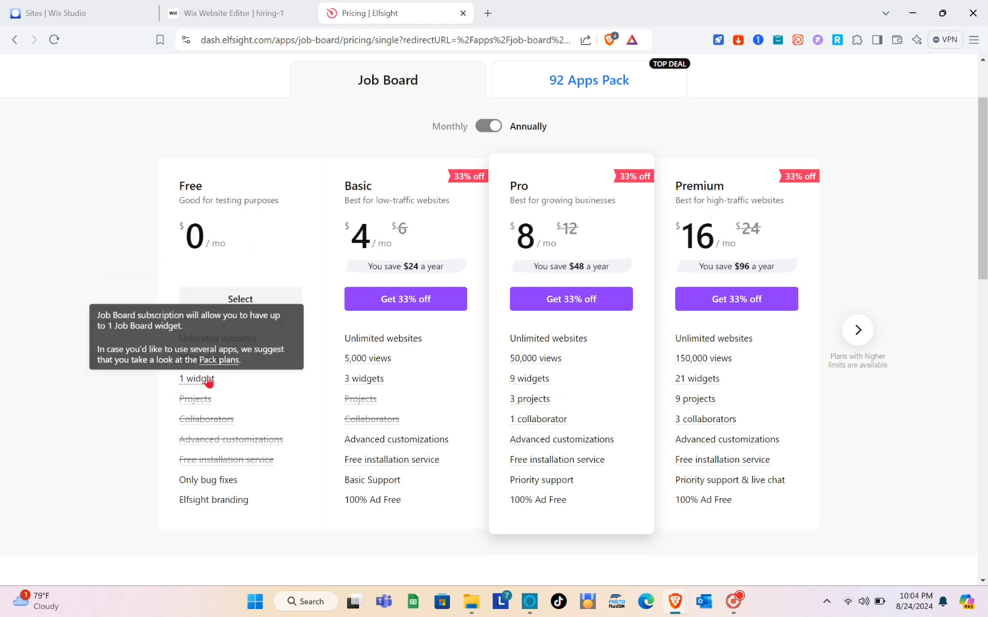
click(229, 305)
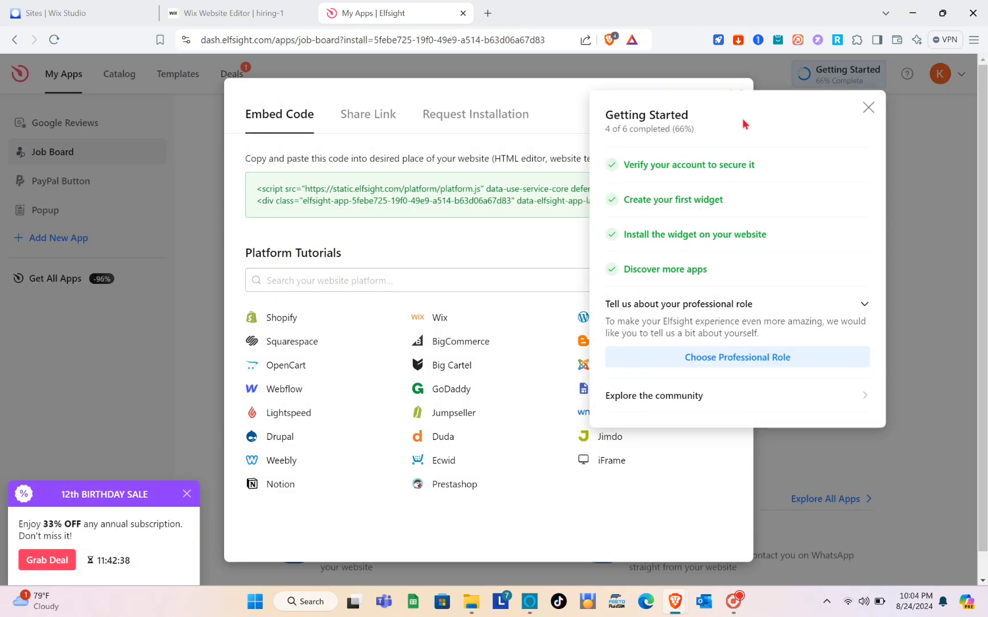
Dismiss the Getting Started checklist and copy the Job Board embed code
click(868, 107)
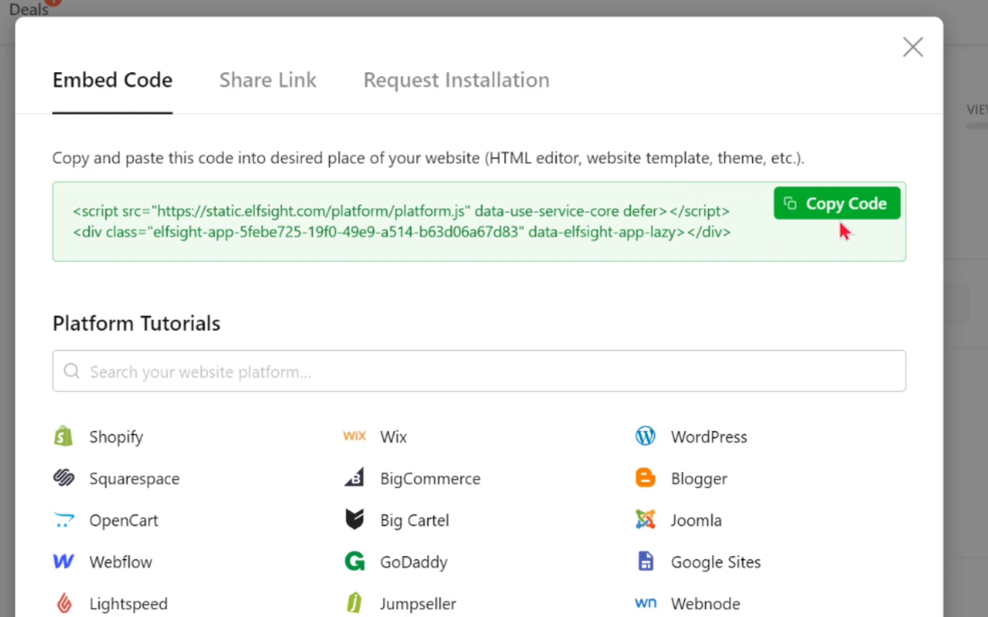
click(695, 188)
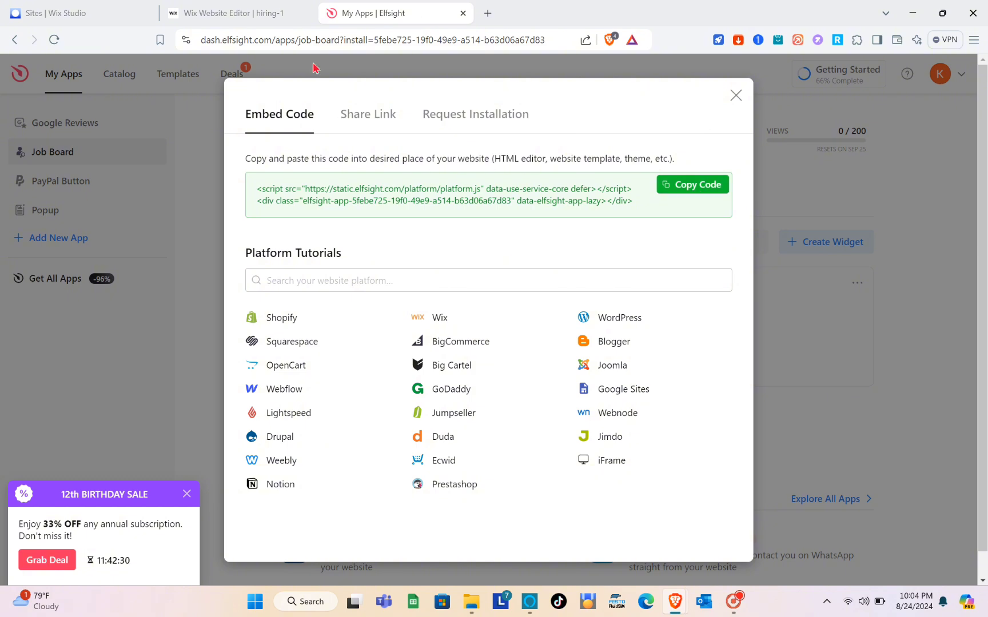
Return to the Wix Editor, scroll to the empty two-column strip, and bring up Add Elements
click(262, 8)
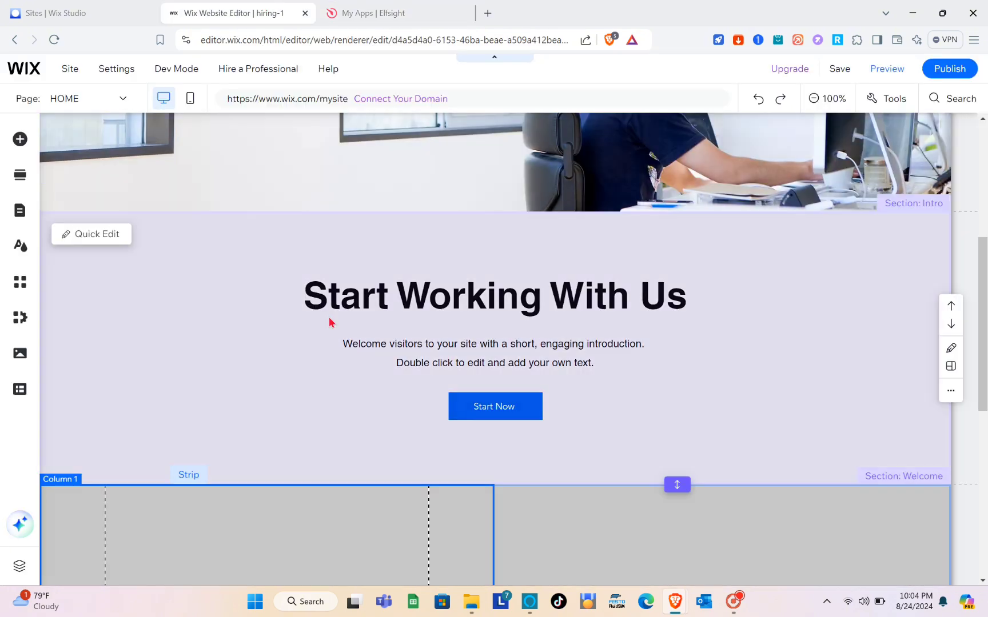
scroll(328, 316, down, 6)
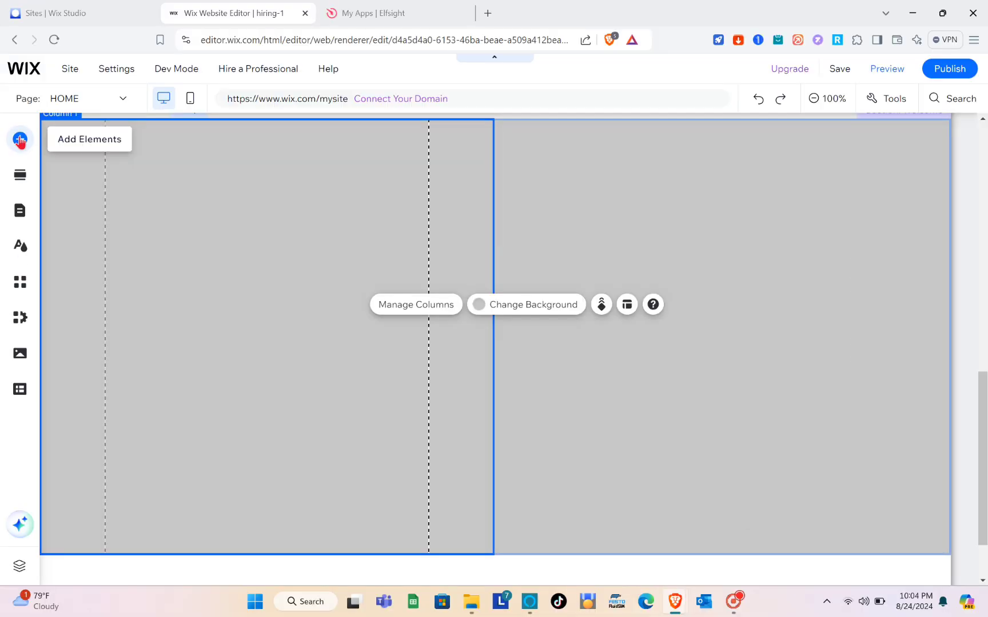
click(20, 140)
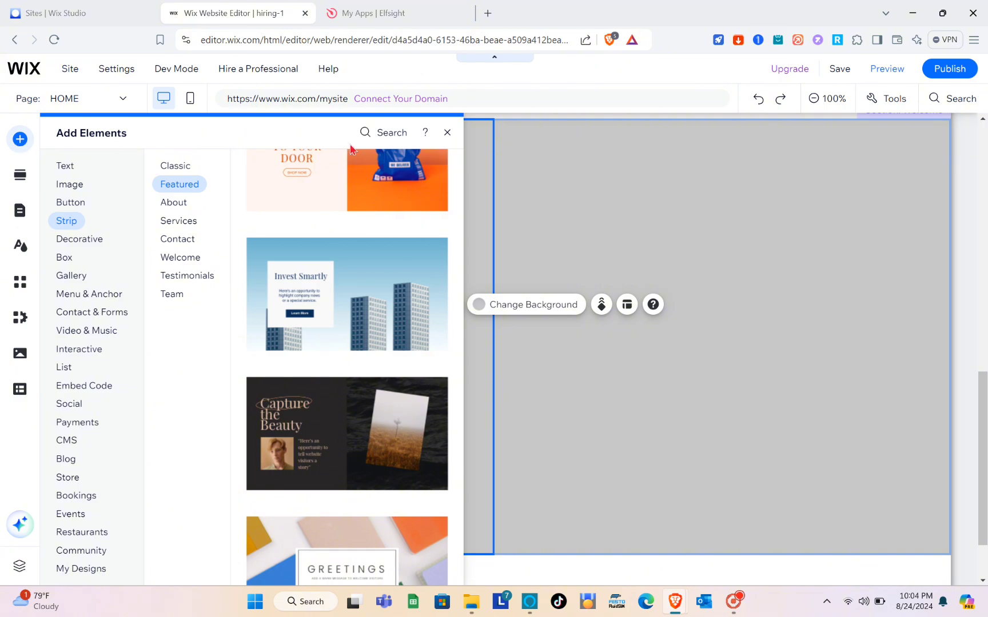
click(377, 134)
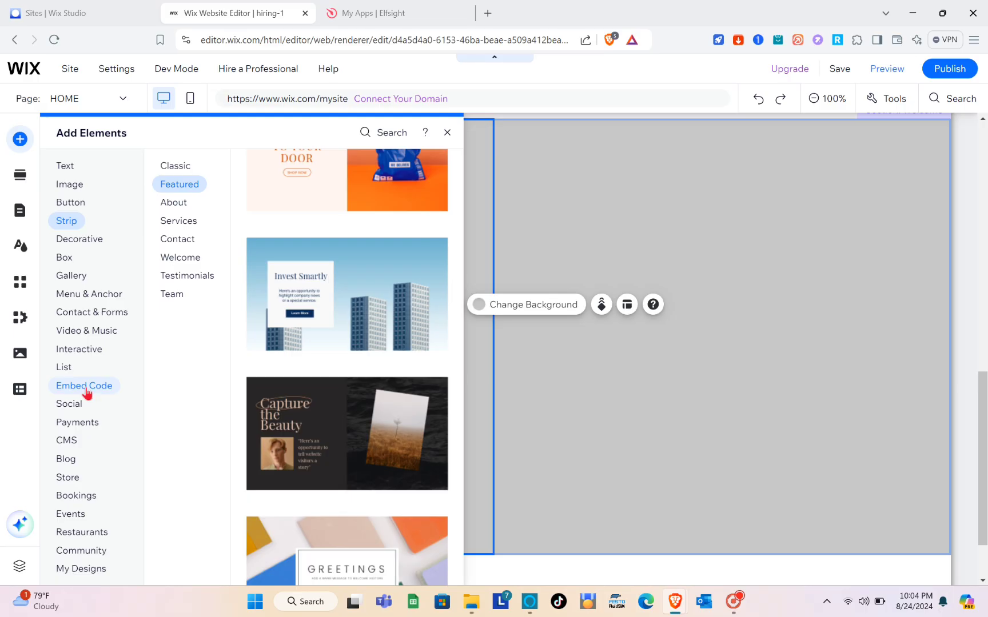
Add an Embed HTML element, paste in the Elfsight code, apply it with Update, and close HTML Settings
click(85, 389)
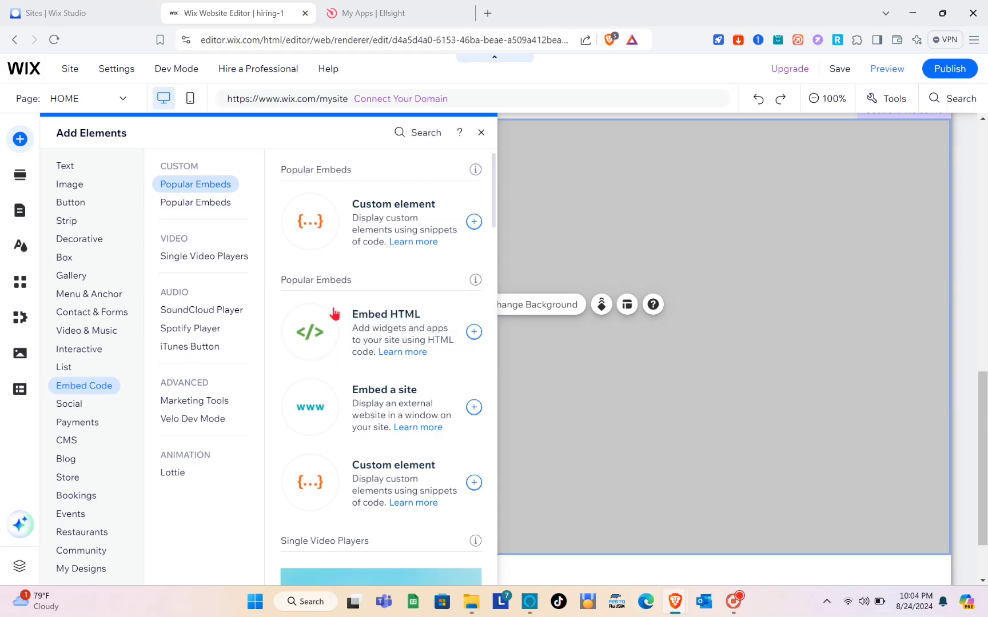
click(356, 340)
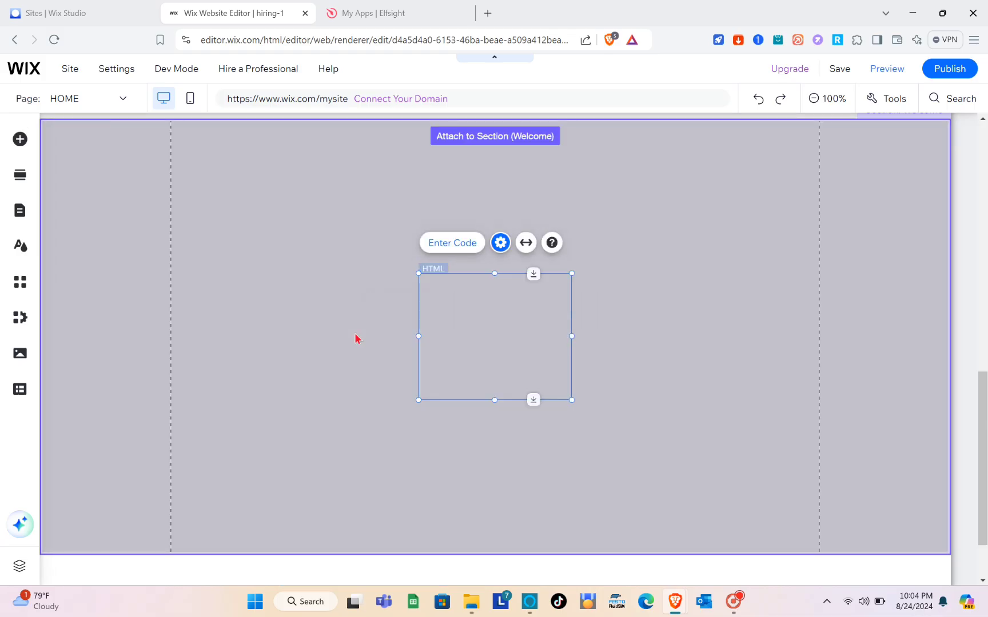
click(611, 283)
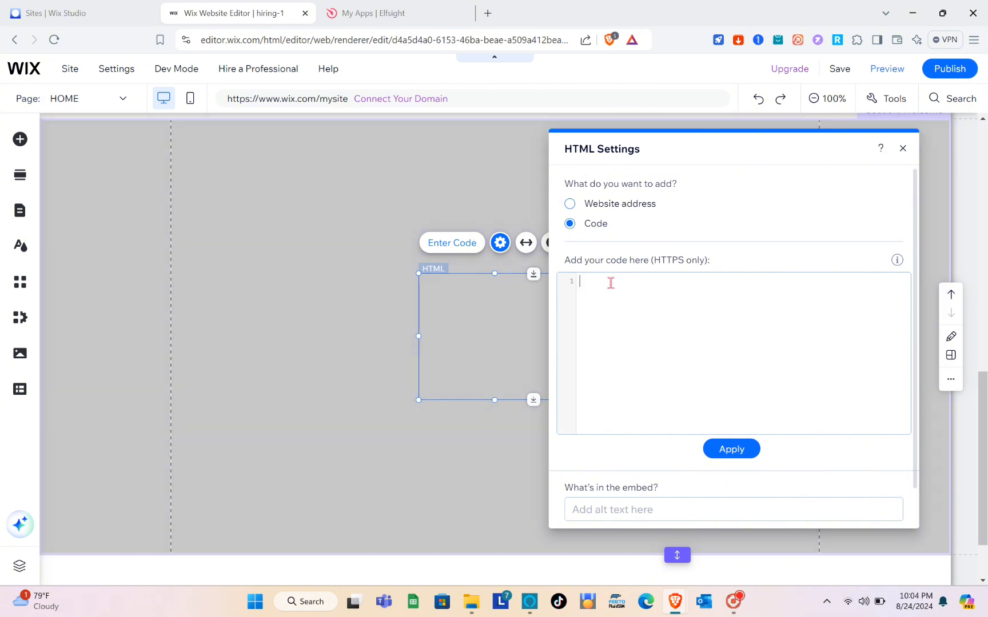
right_click(611, 286)
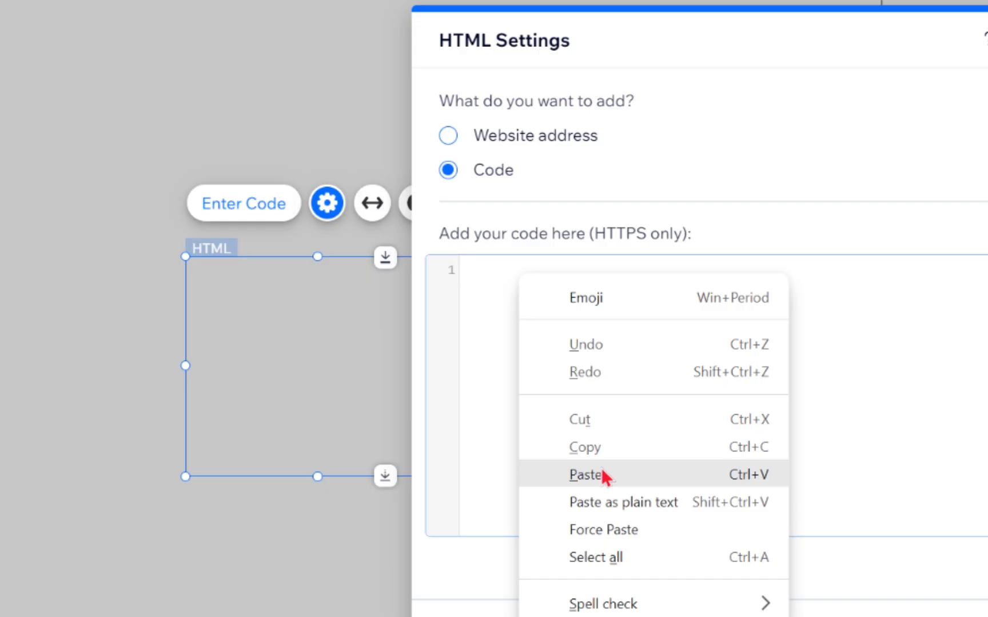
click(602, 473)
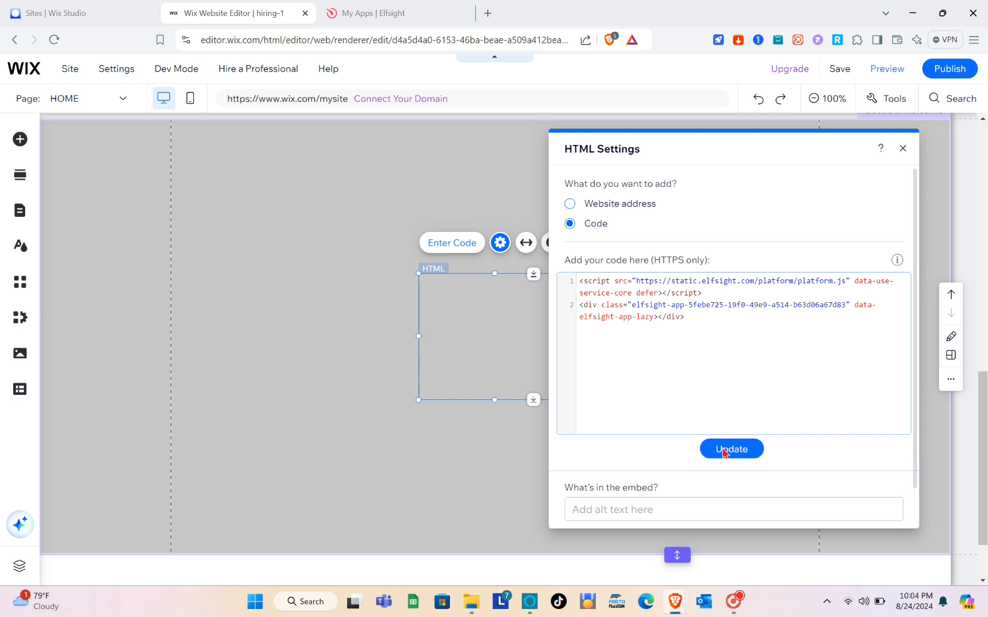
click(714, 566)
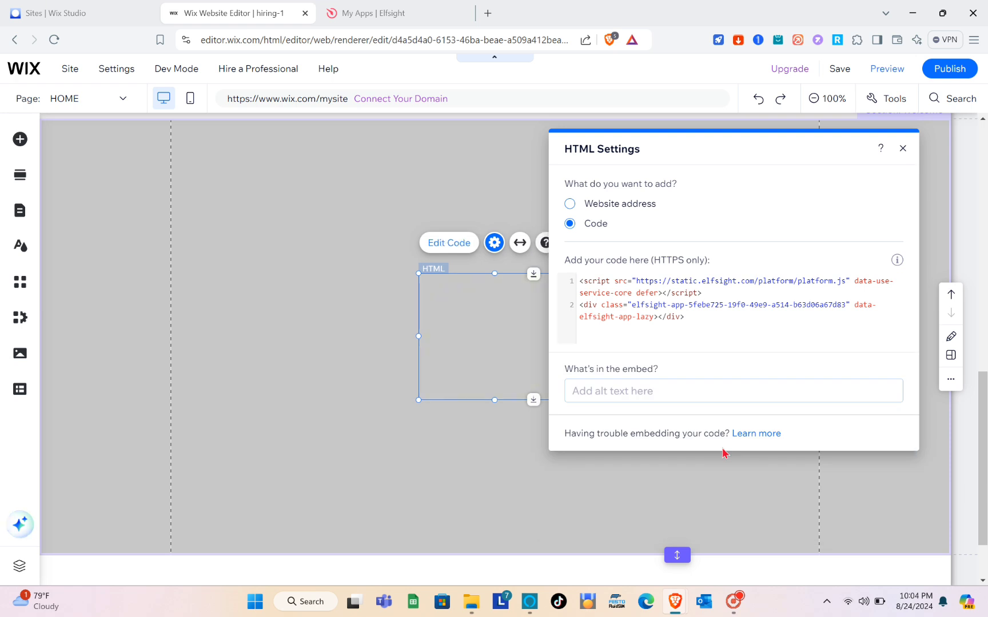
click(902, 149)
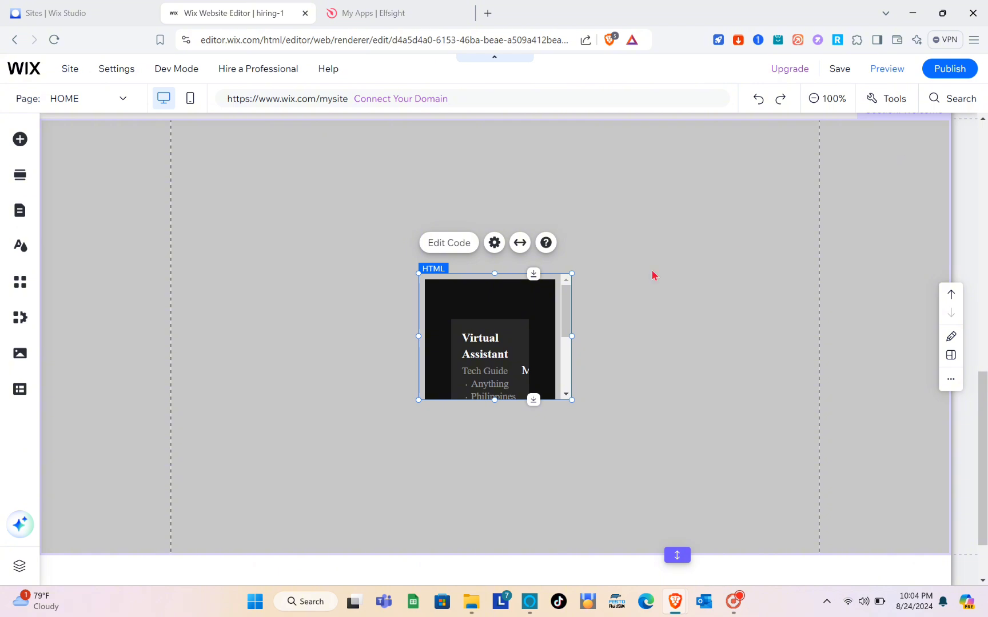
Drag the job widget into Column 1, enlarge it to show the full card, and reposition it
drag(398, 291, 241, 234)
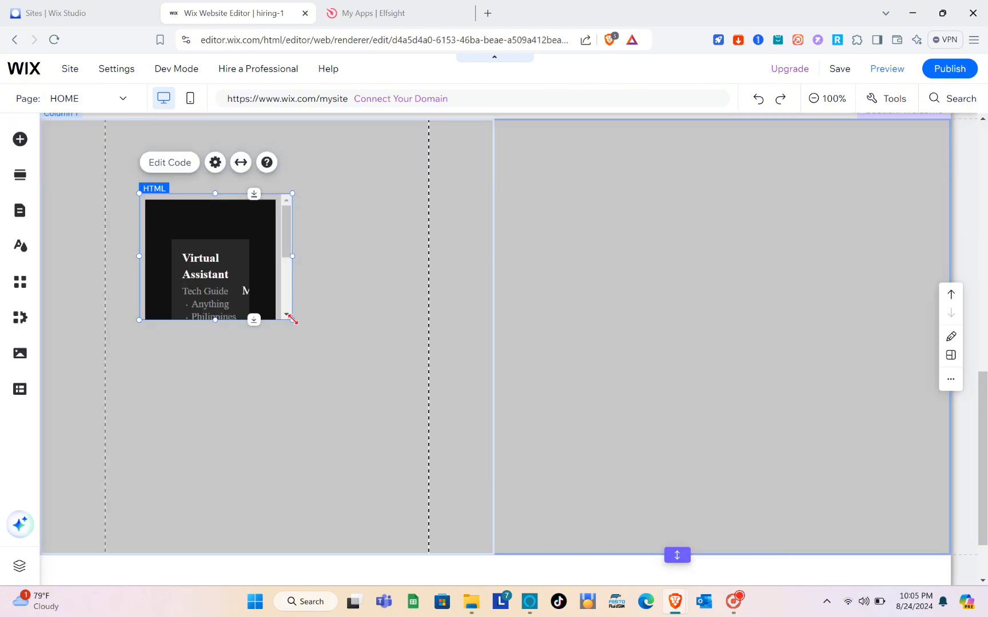
drag(294, 320, 310, 322)
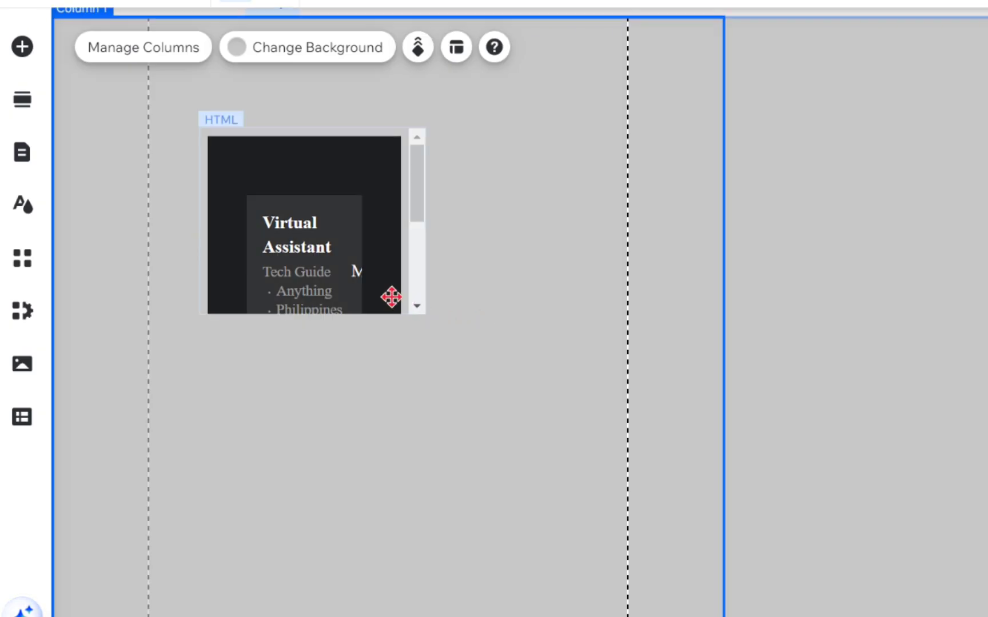
click(392, 296)
drag(426, 314, 572, 467)
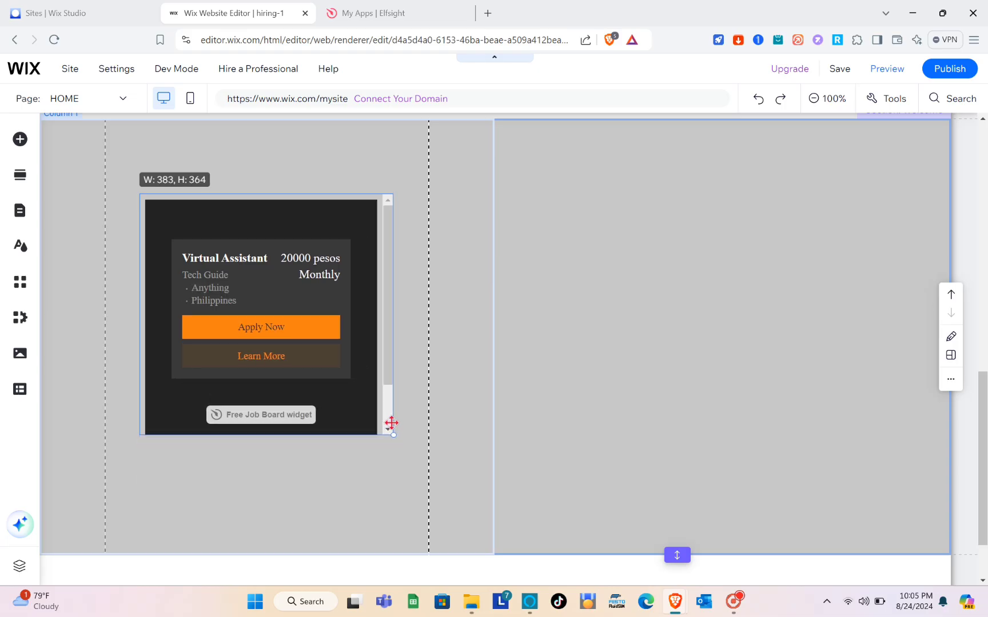
drag(391, 423, 396, 392)
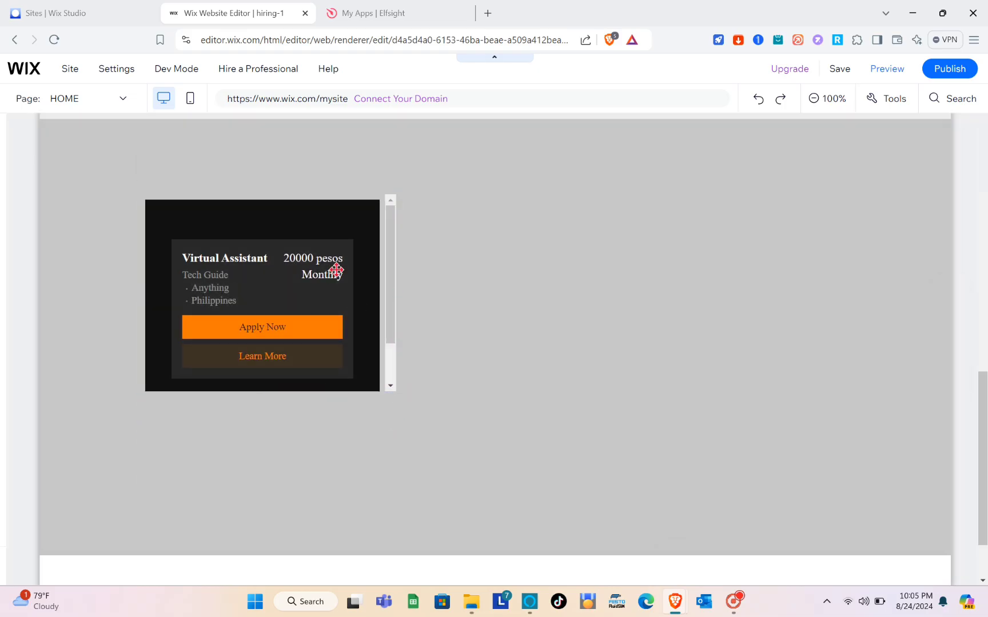
drag(322, 234, 286, 291)
click(516, 312)
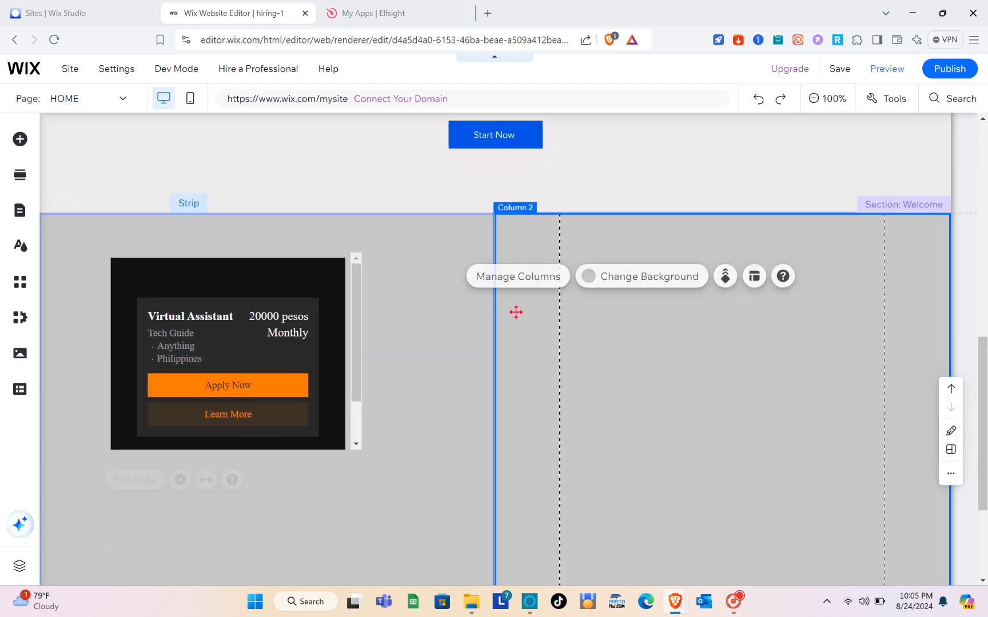
scroll(516, 312, down, 3)
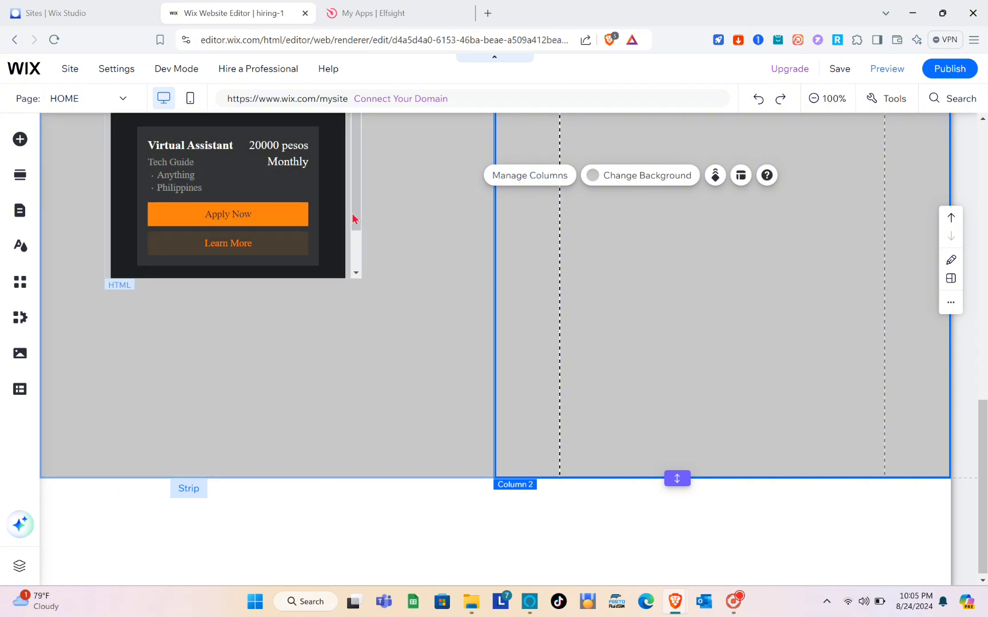
drag(353, 218, 356, 256)
Close the Elfsight Embed Code window, then go back to the Wix Editor
click(605, 254)
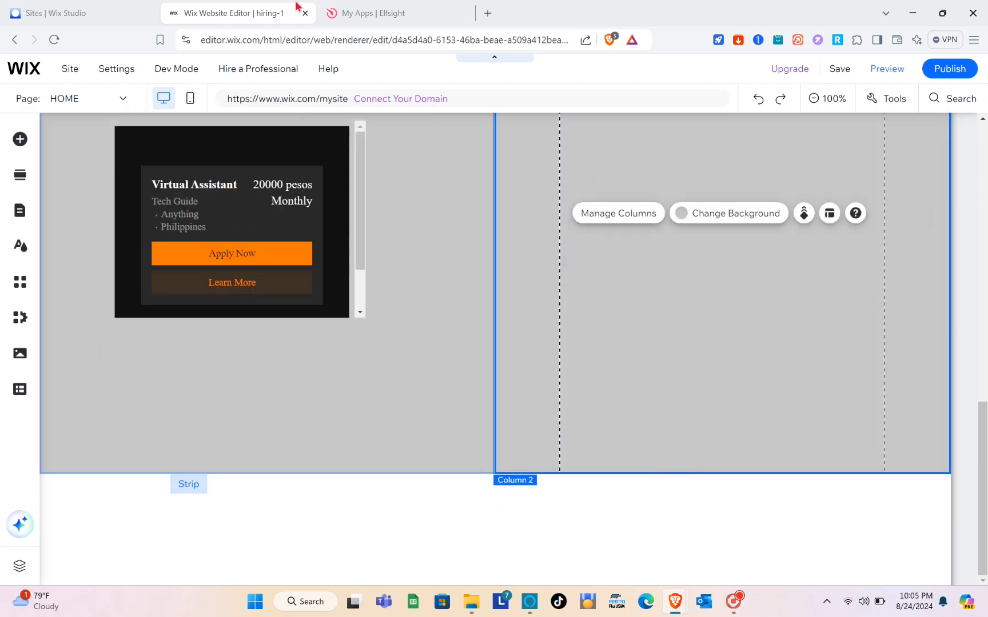
click(382, 12)
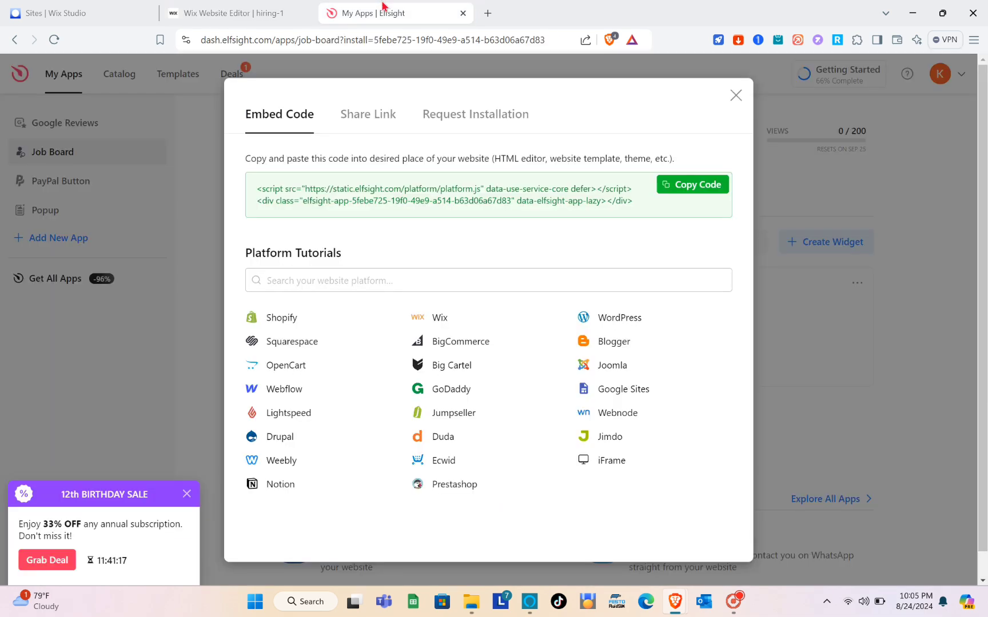
click(736, 97)
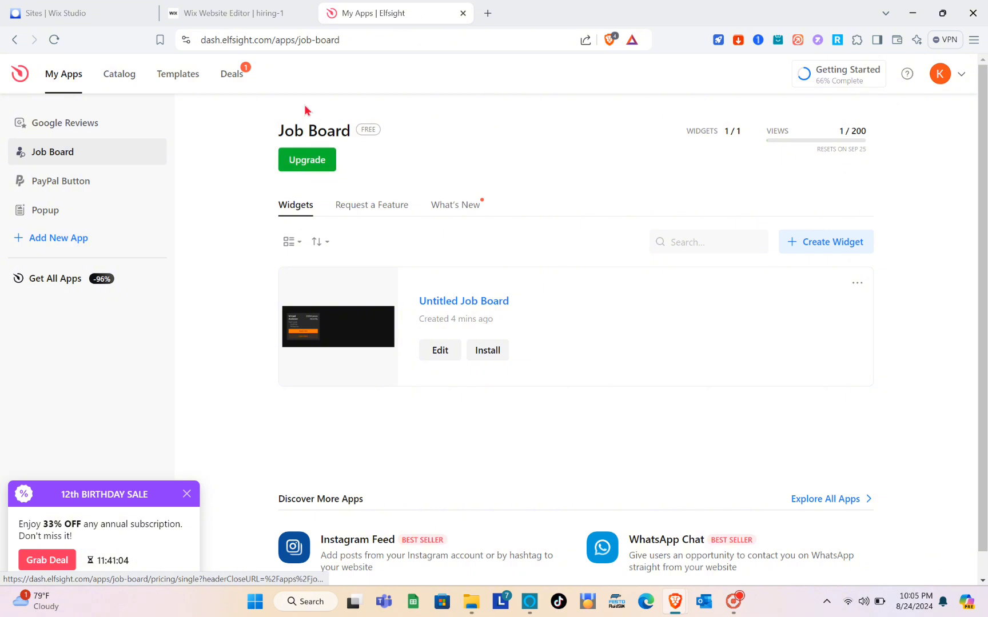
click(239, 8)
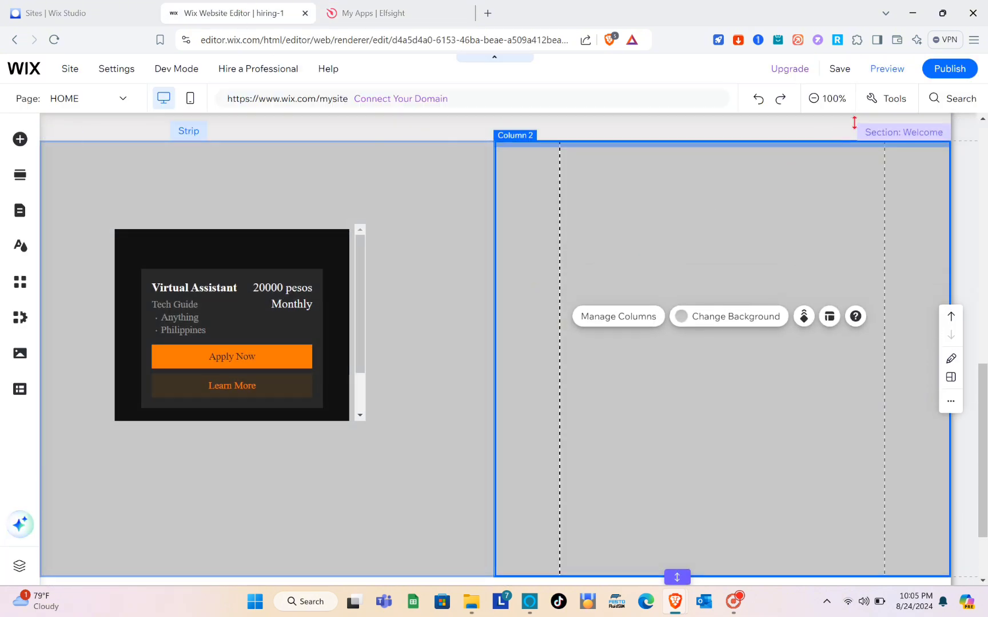
Preview the site, scroll down to the Virtual Assistant card, and test its Apply Now button
click(899, 79)
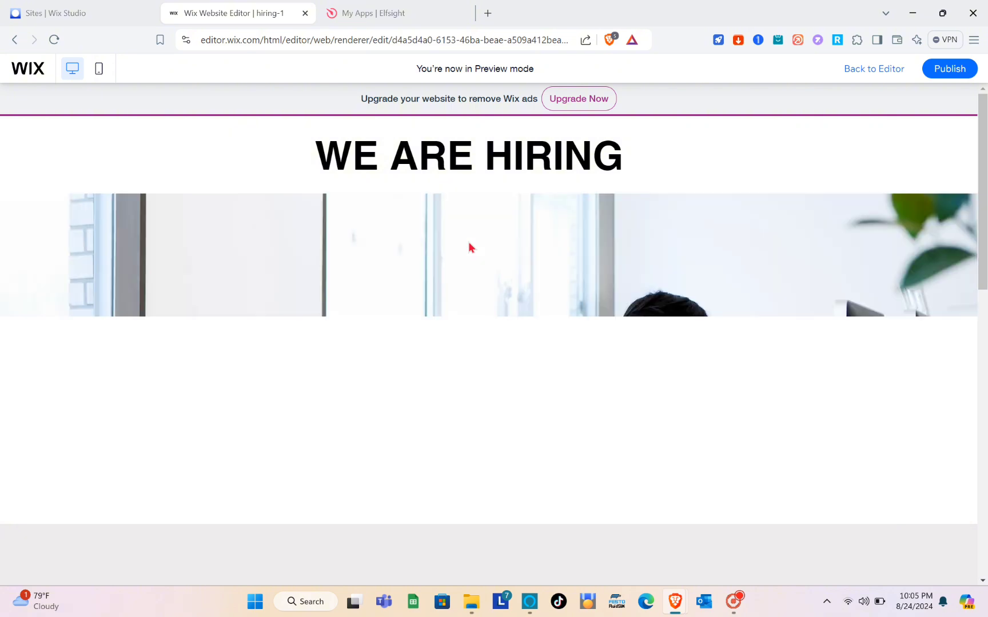
scroll(470, 247, down, 5)
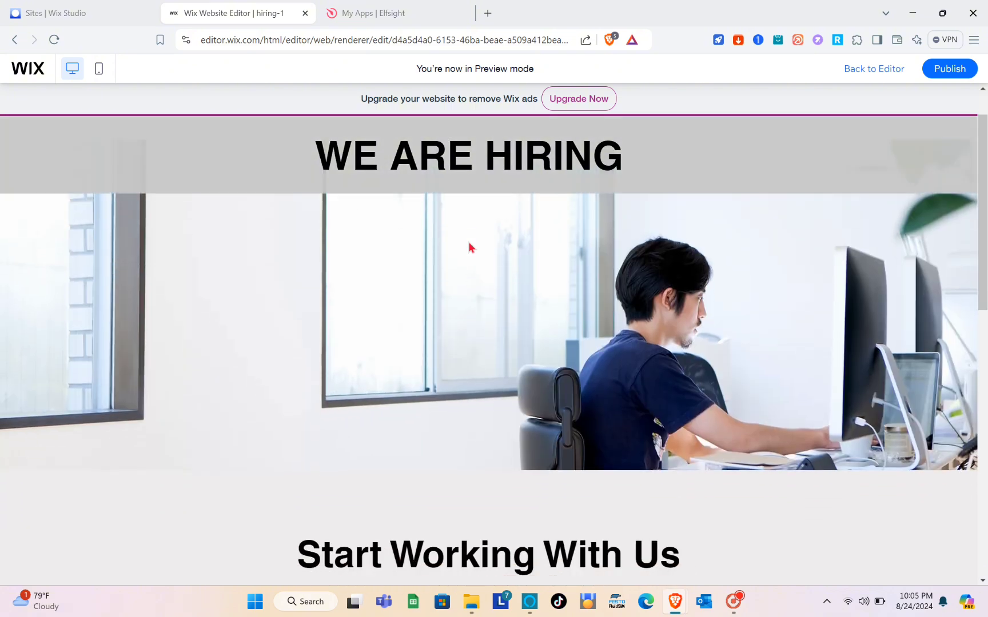
scroll(469, 246, down, 4)
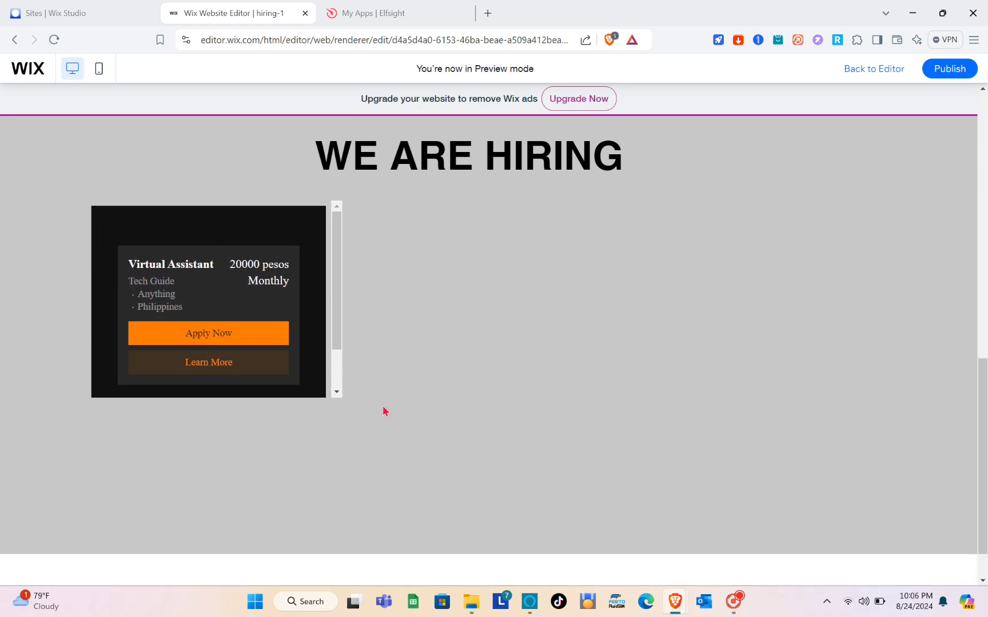
click(207, 347)
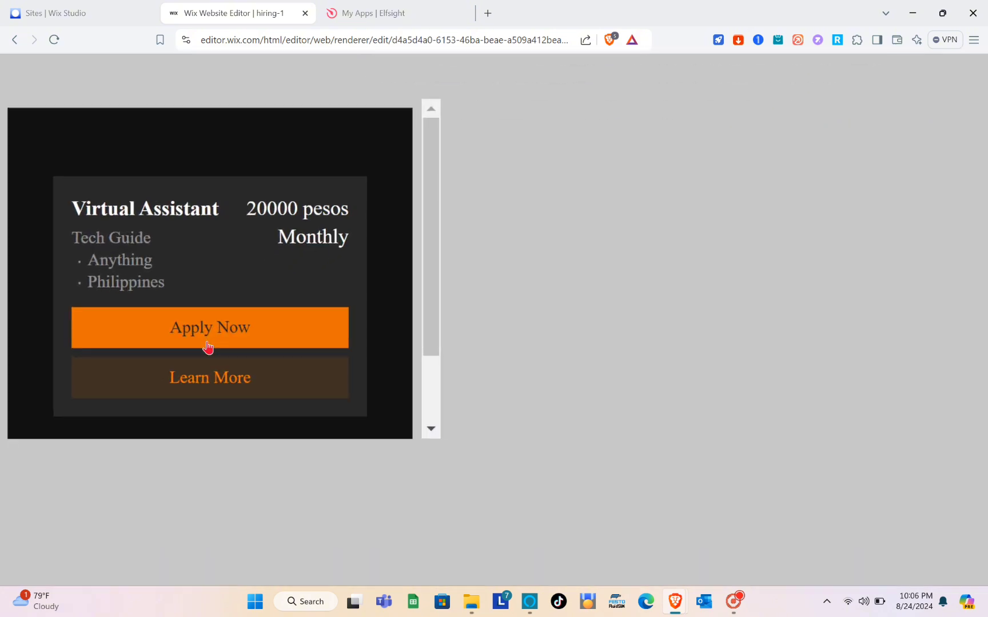
scroll(207, 349, up, 10)
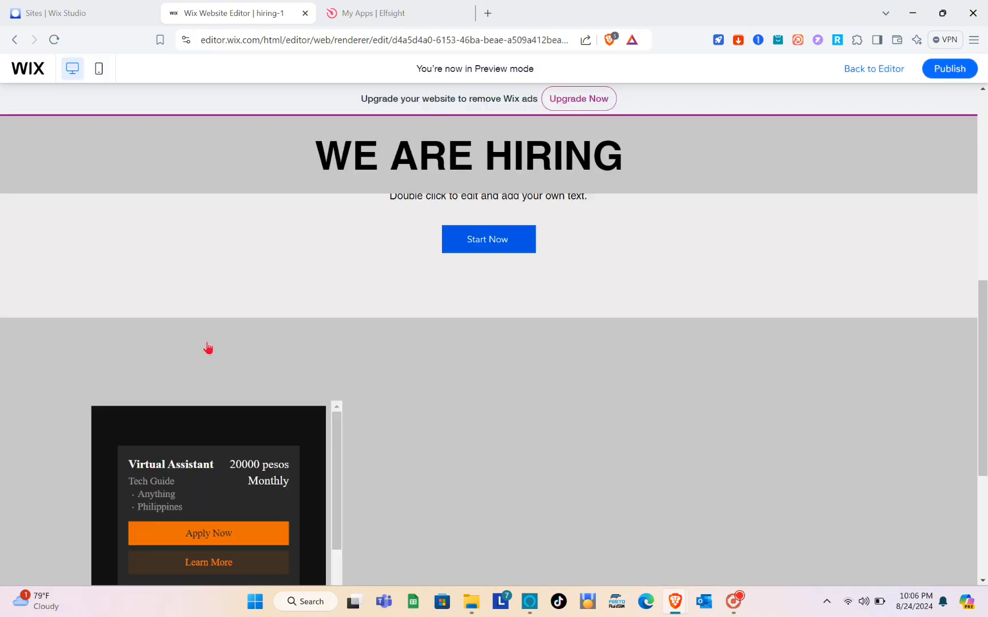